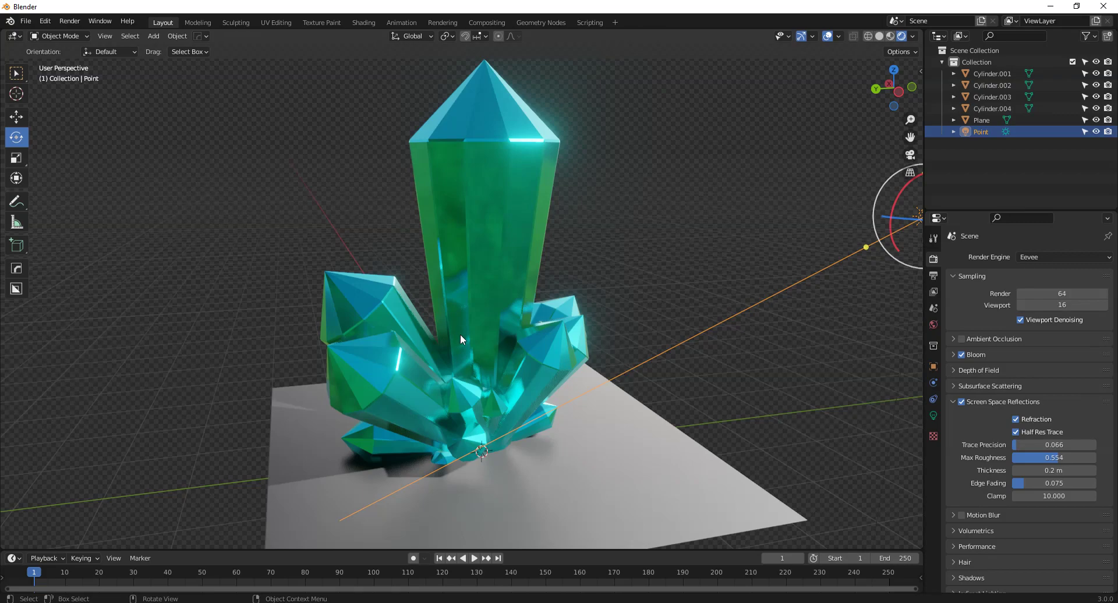
# Step: Start a new General file and delete its default camera, cube and light
pyautogui.moveTo(460, 334); pyautogui.dragTo(454, 279, button='middle')
pyautogui.click(26, 21)
pyautogui.moveTo(40, 33)
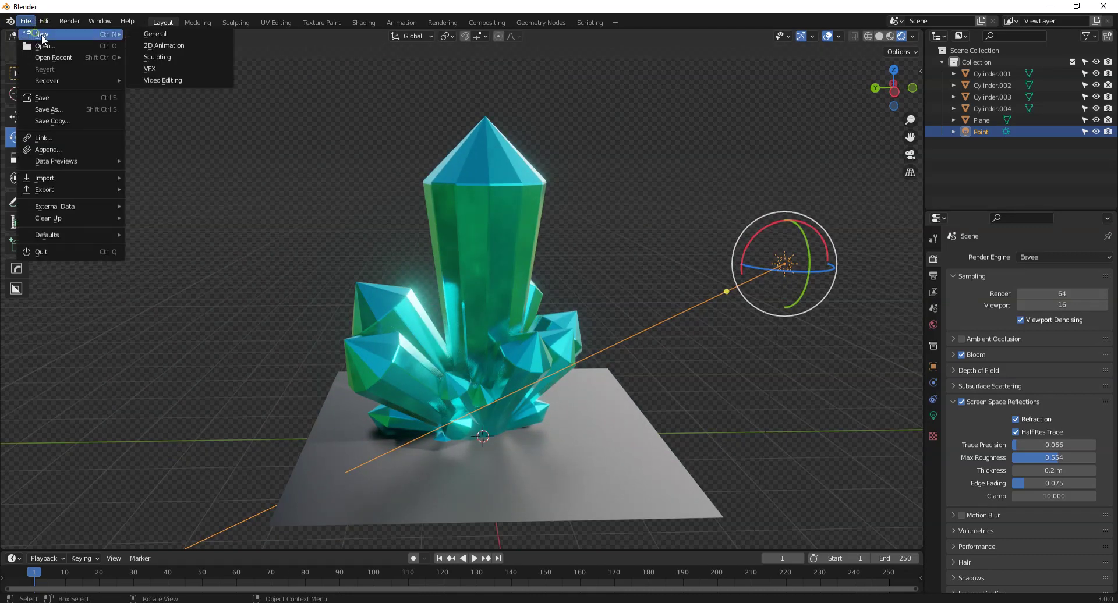
pyautogui.click(170, 34)
pyautogui.click(563, 326)
pyautogui.moveTo(572, 330); pyautogui.dragTo(160, 410, button='middle')
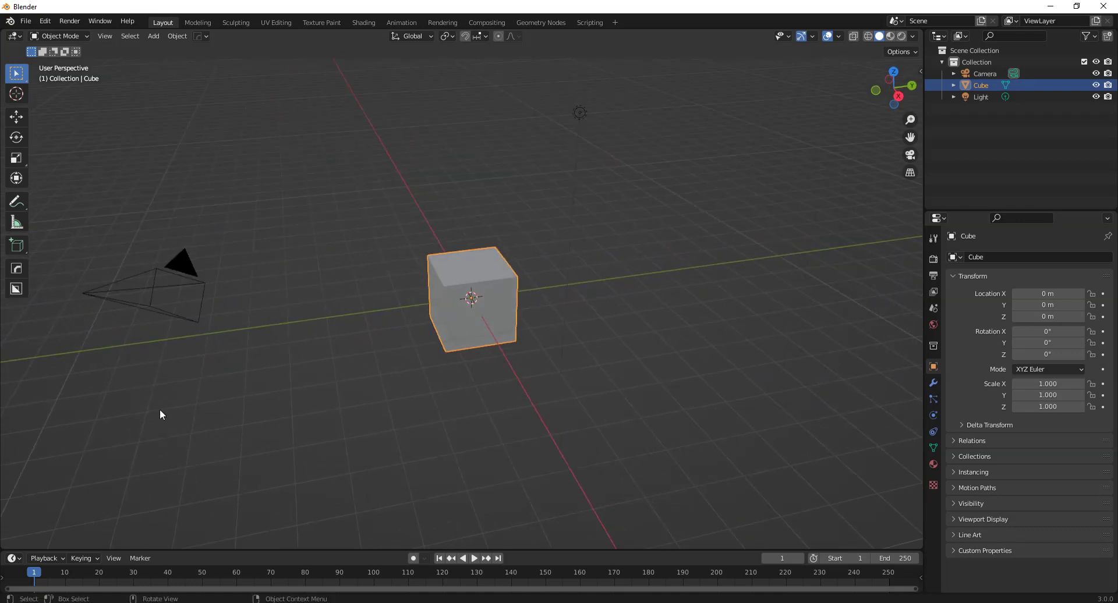
pyautogui.press('a')
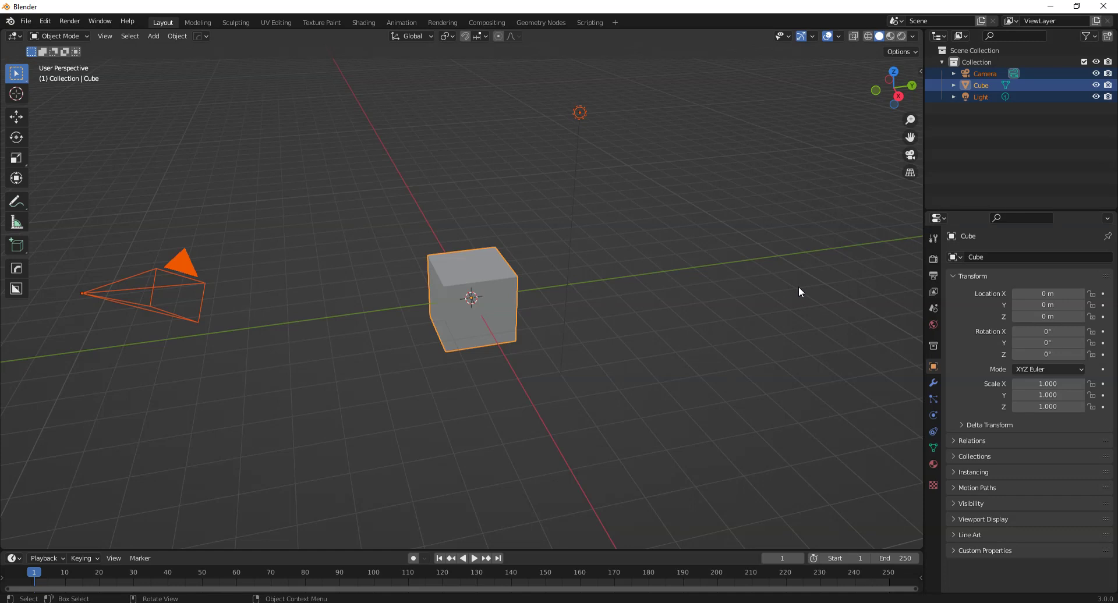
pyautogui.press('Delete')
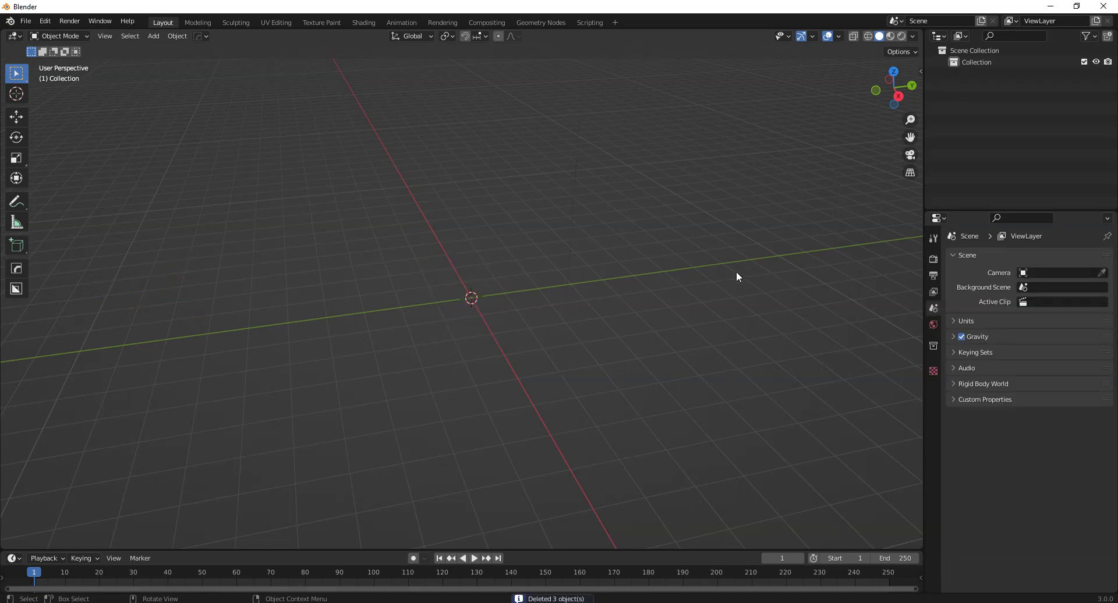
# Step: Add a cylinder mesh at the origin with 12 vertices, radius 1 m and depth 2 m
pyautogui.hotkey('shift', 'a')
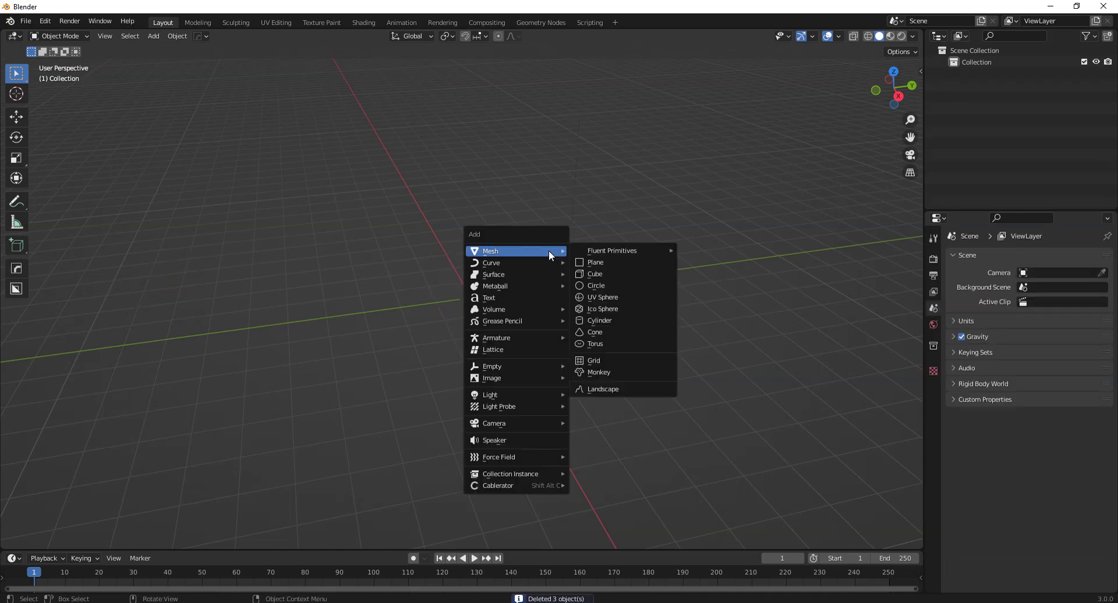
pyautogui.click(606, 319)
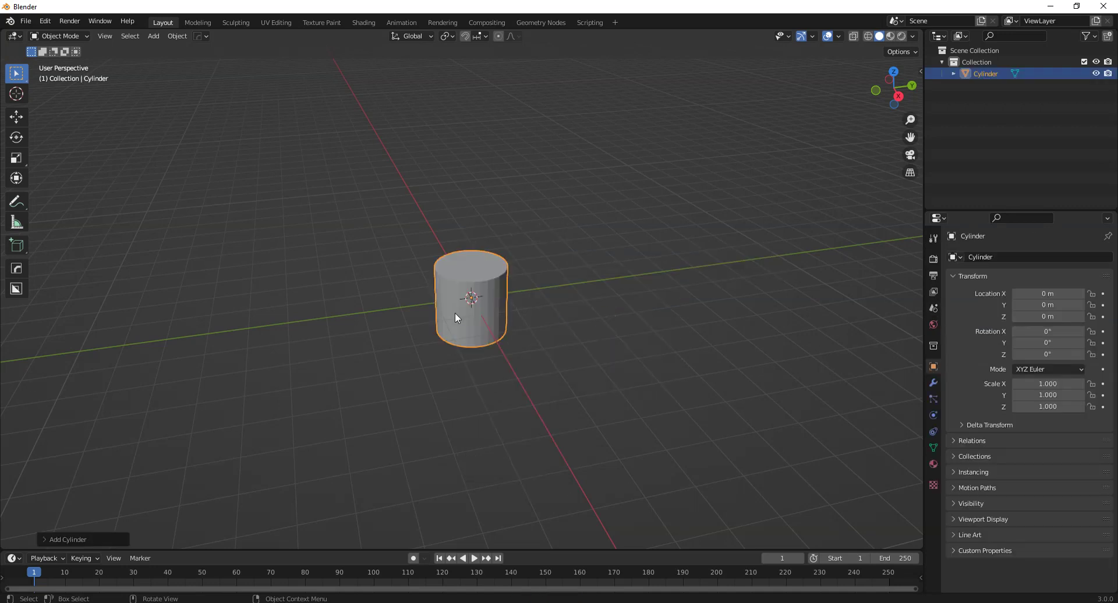
pyautogui.scroll(1, 459, 313)
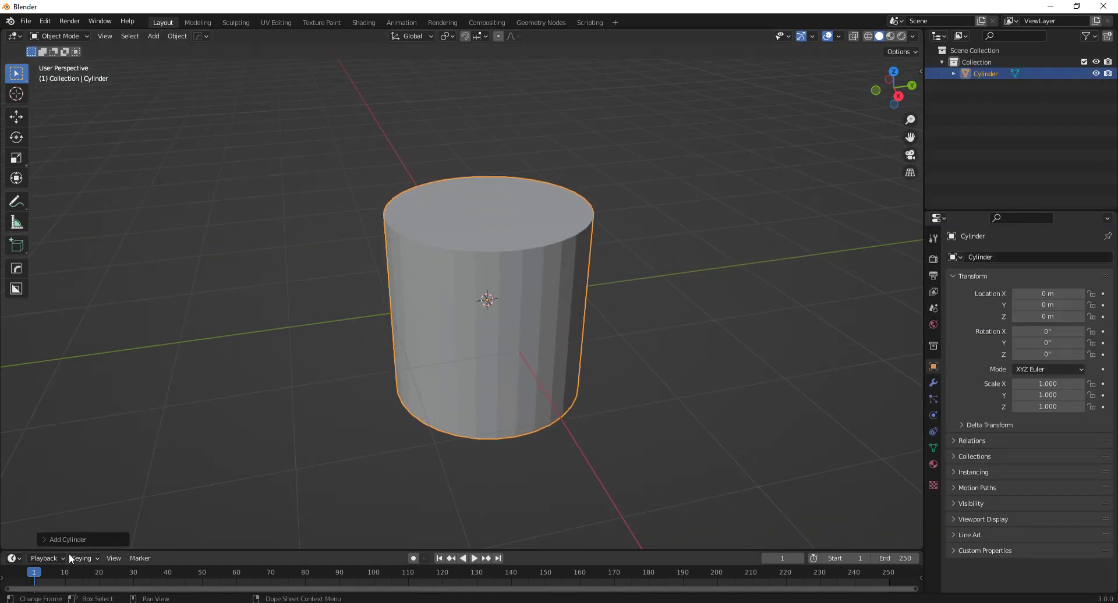
pyautogui.click(50, 541)
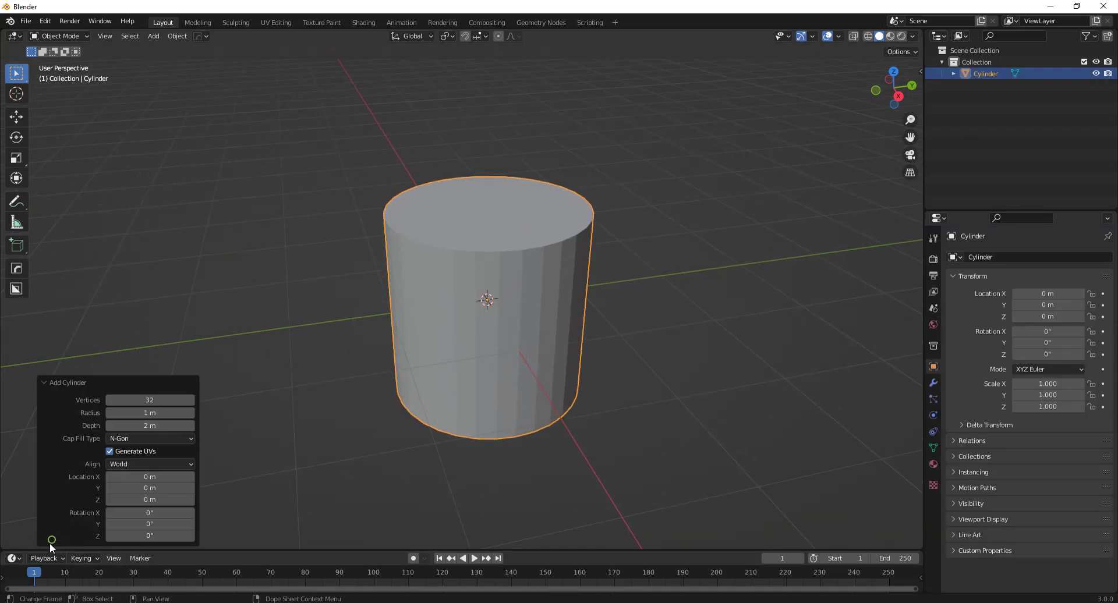
pyautogui.click(150, 400)
pyautogui.press('Return')
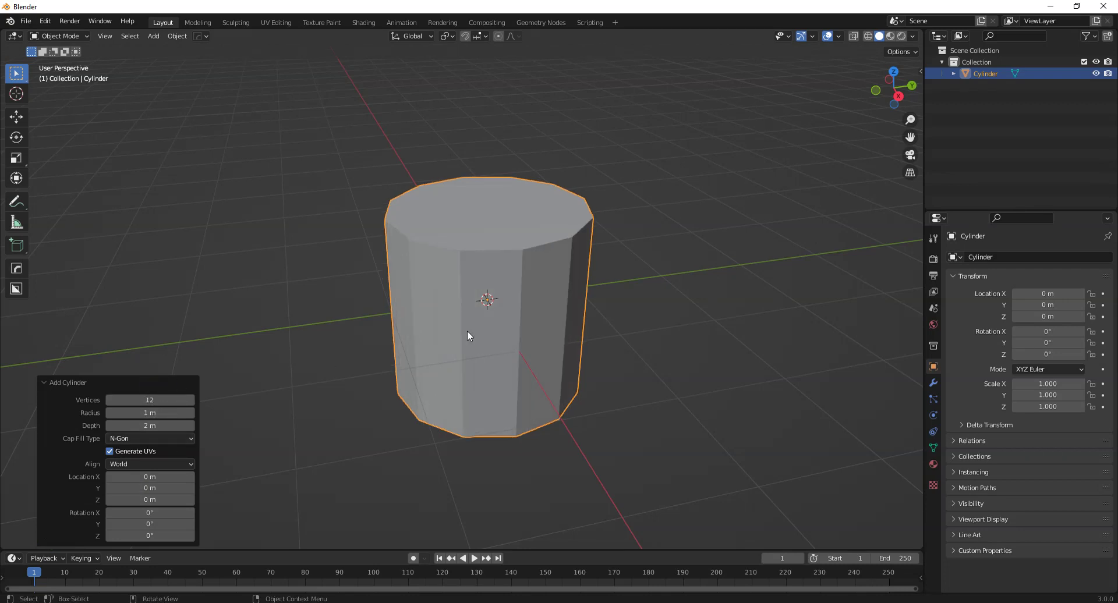
pyautogui.moveTo(163, 400)
pyautogui.mouseDown()
pyautogui.moveTo(146, 399)
pyautogui.moveTo(169, 399)
pyautogui.moveTo(157, 399)
pyautogui.mouseUp()
pyautogui.click(158, 400)
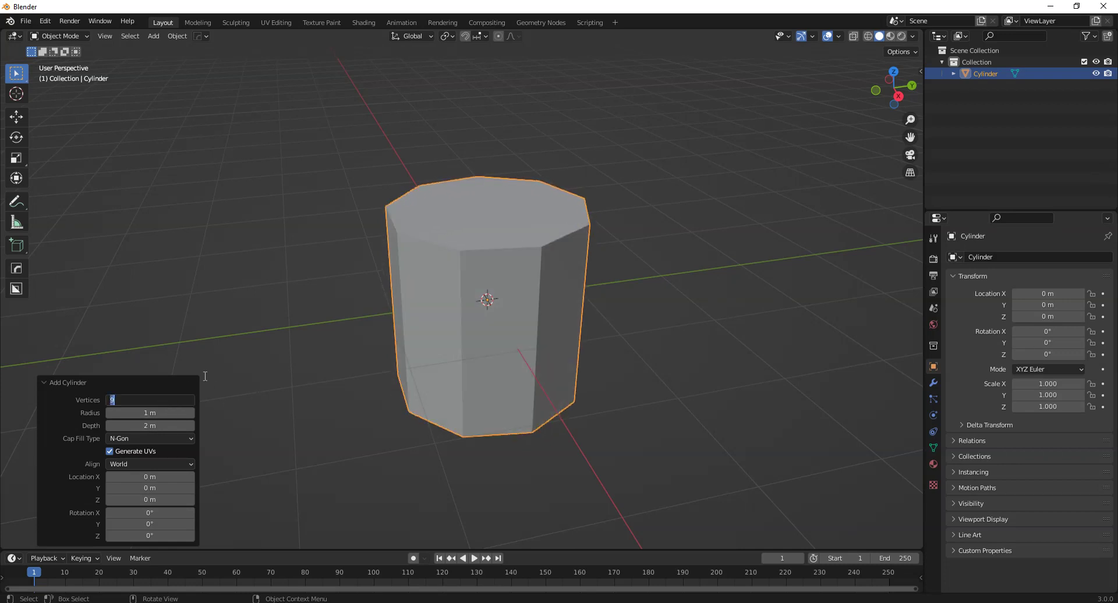
pyautogui.click(170, 383)
pyautogui.moveTo(533, 325); pyautogui.dragTo(399, 171, button='middle')
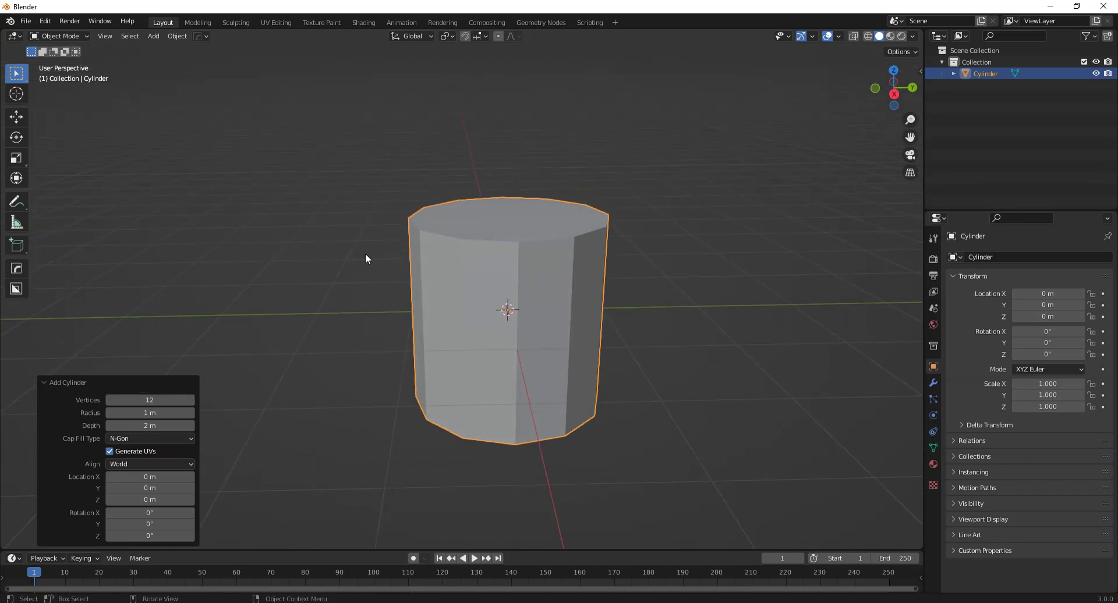
# Step: In a right-side wireframe view, enter Edit Mode and add one horizontal loop cut around the cylinder's middle
pyautogui.click(740, 356)
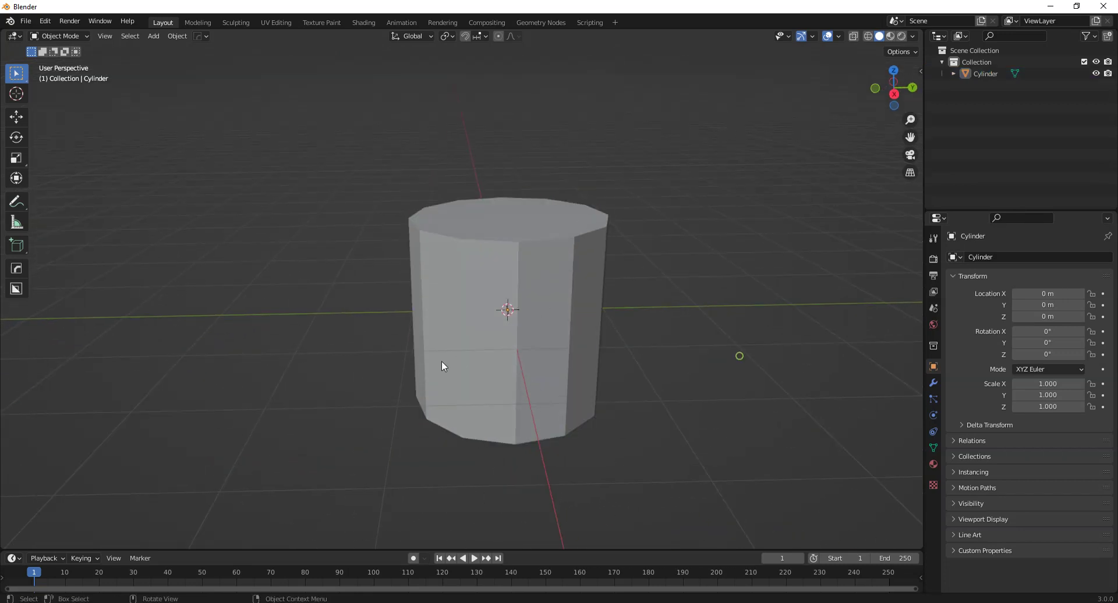
pyautogui.click(894, 95)
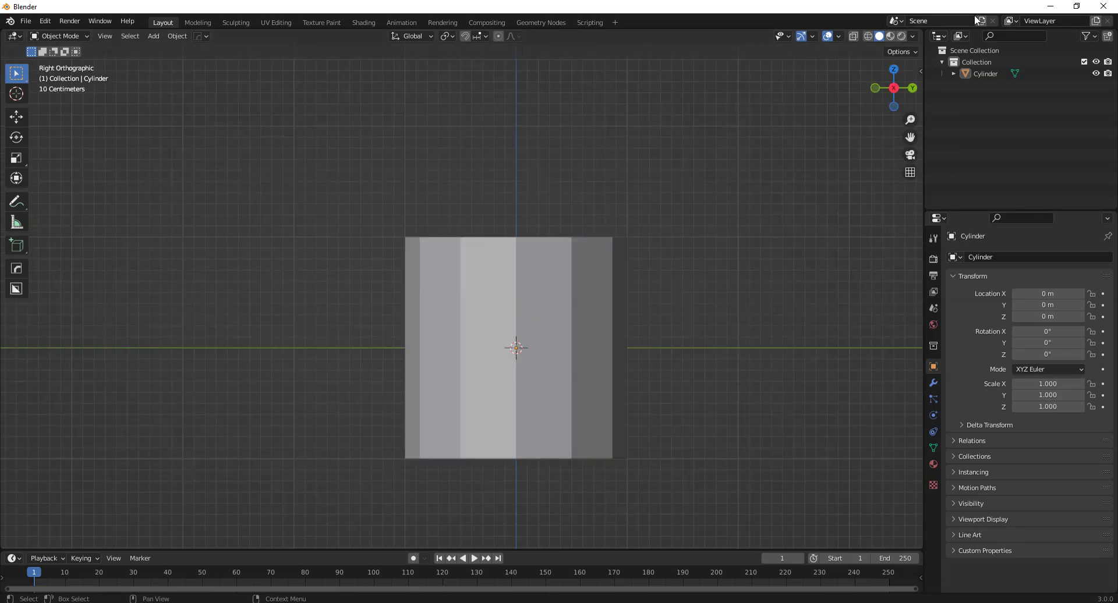
pyautogui.click(869, 35)
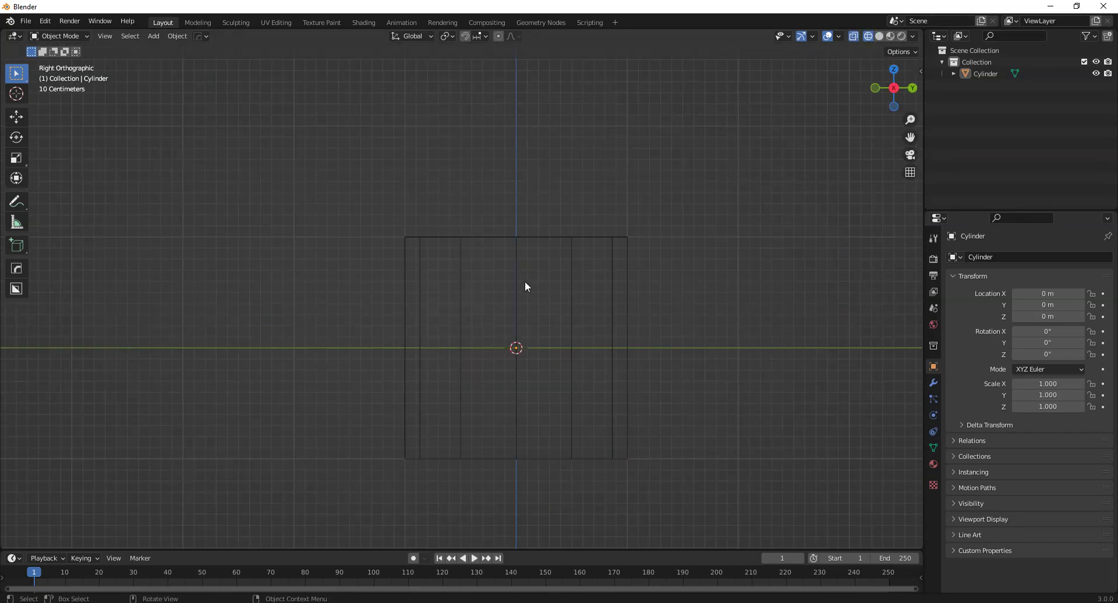
pyautogui.press('Tab')
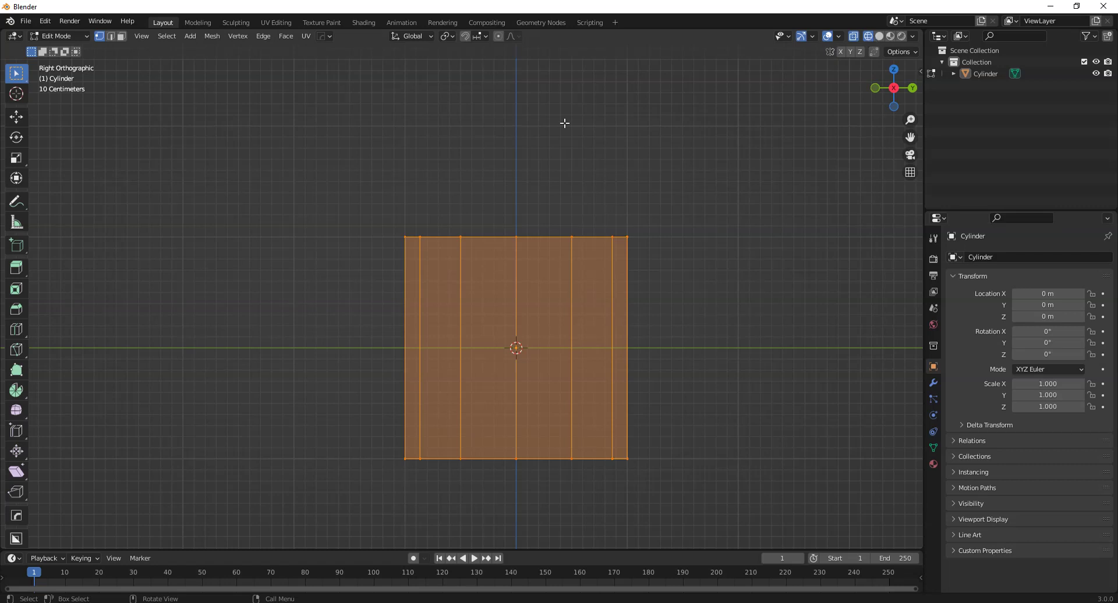
pyautogui.click(17, 331)
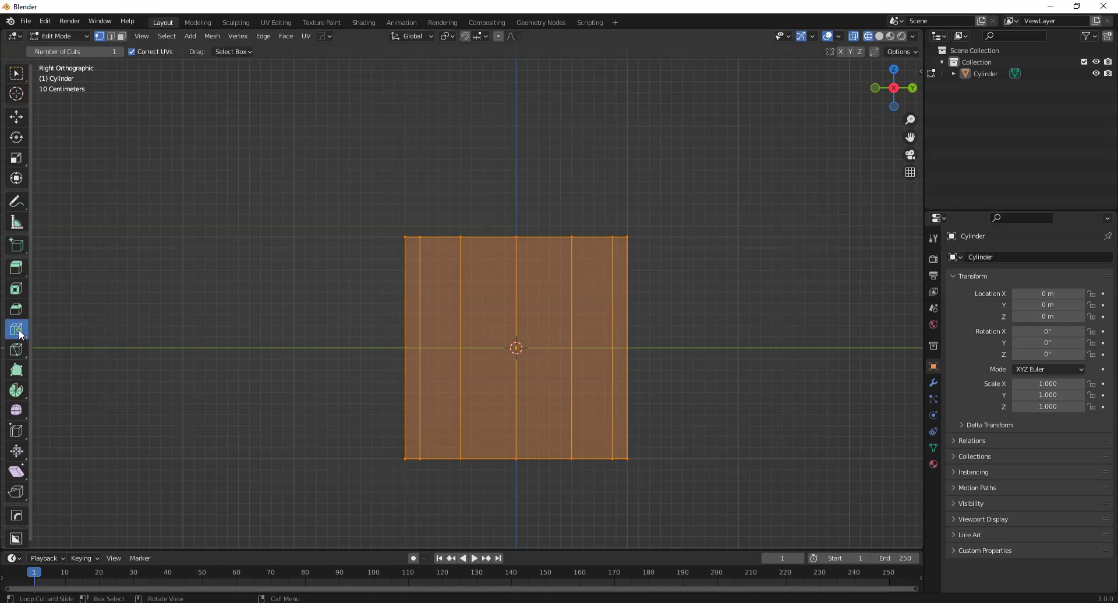
pyautogui.click(422, 356)
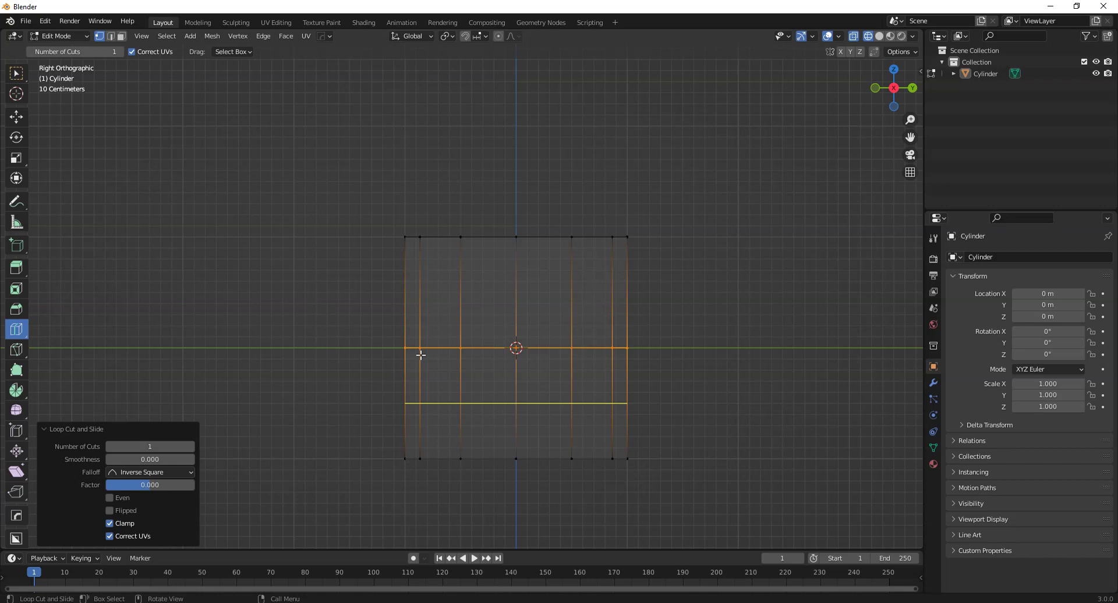
# Step: Move the new edge loop up about 0.47 m towards the cylinder's top
pyautogui.press('g')
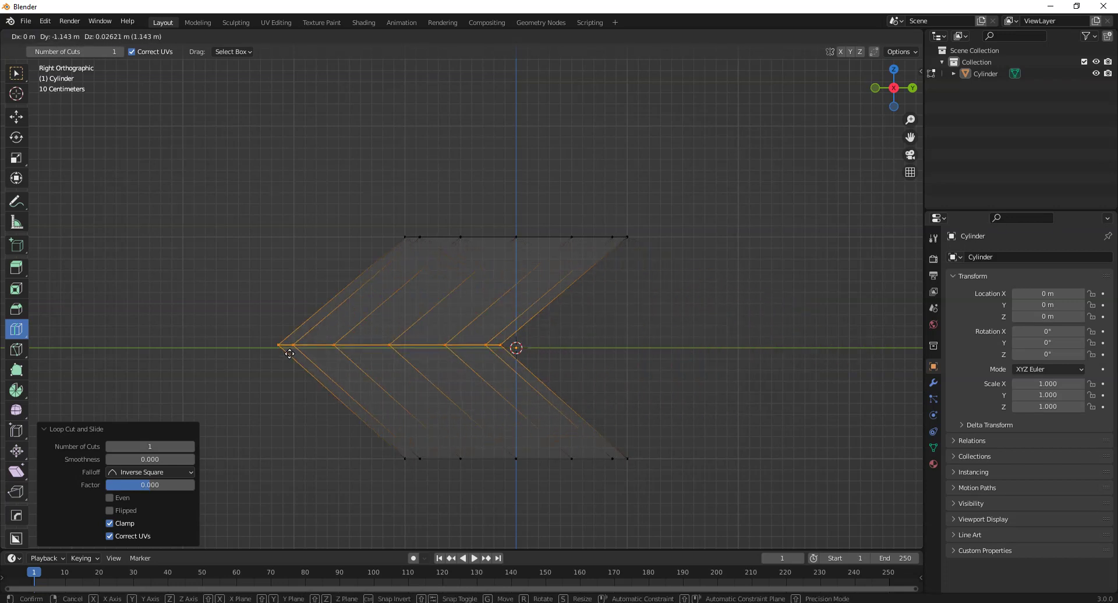
pyautogui.press('Escape')
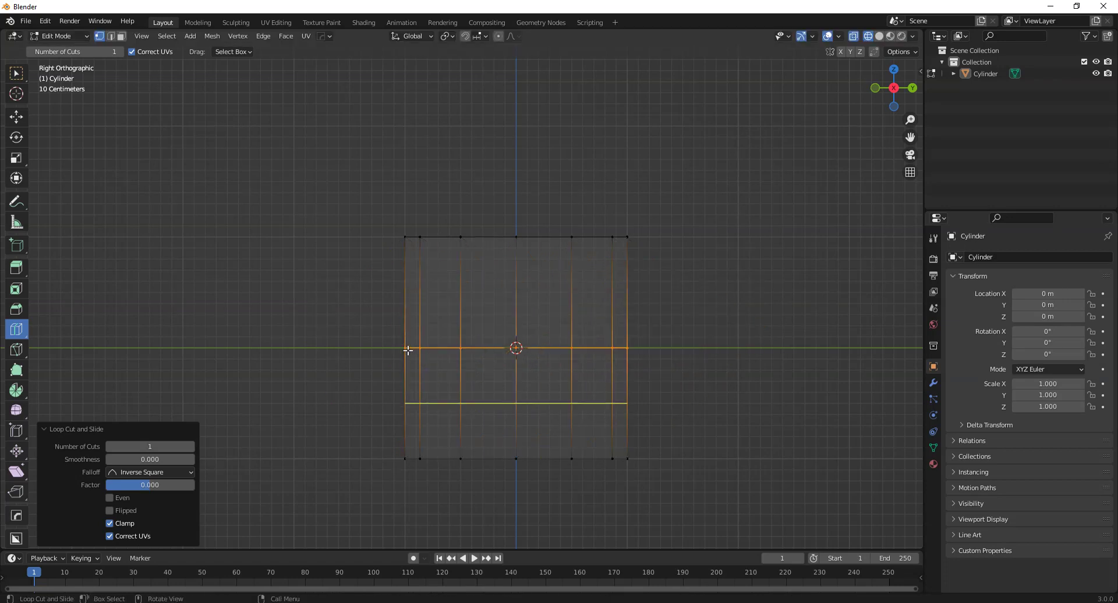
pyautogui.press('g')
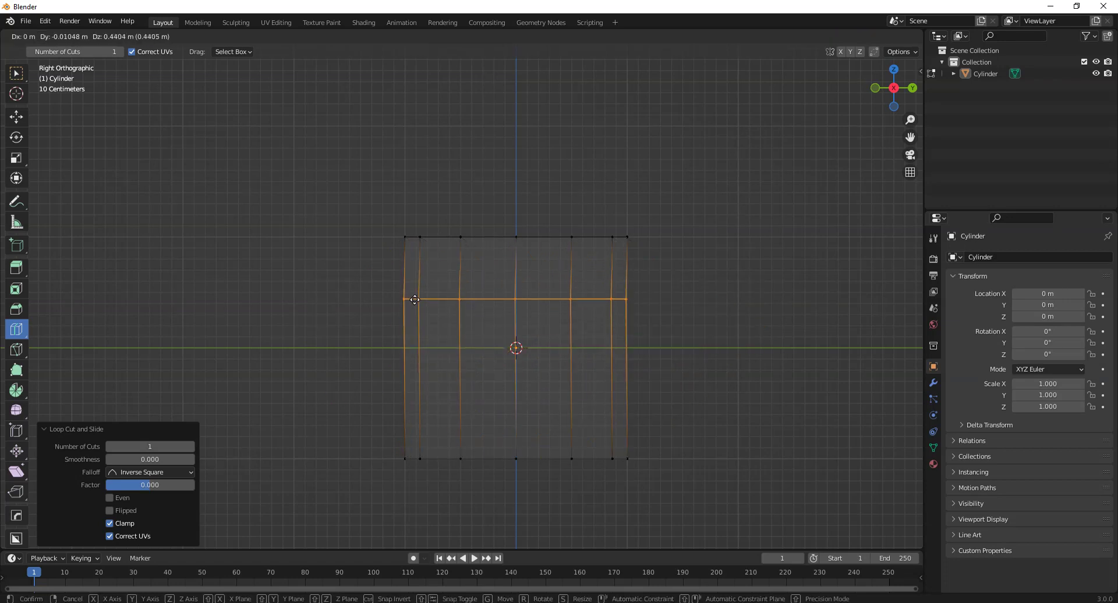
pyautogui.click(415, 297)
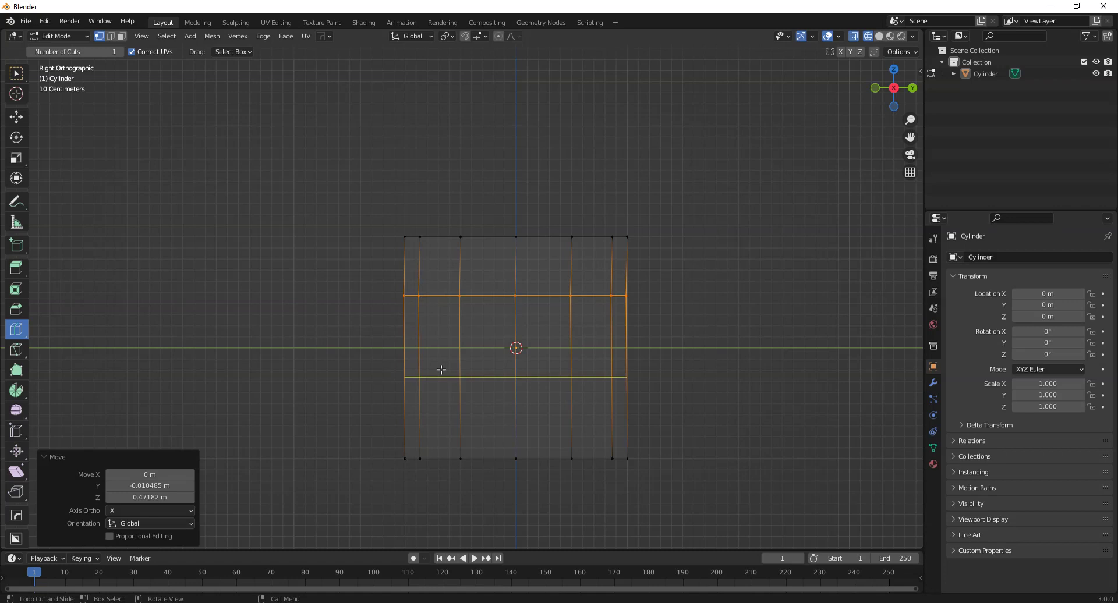
# Step: Select the cylinder's top vertex ring and scale it down to about 0.082
pyautogui.moveTo(371, 345); pyautogui.dragTo(535, 407, button='middle')
pyautogui.press('w')
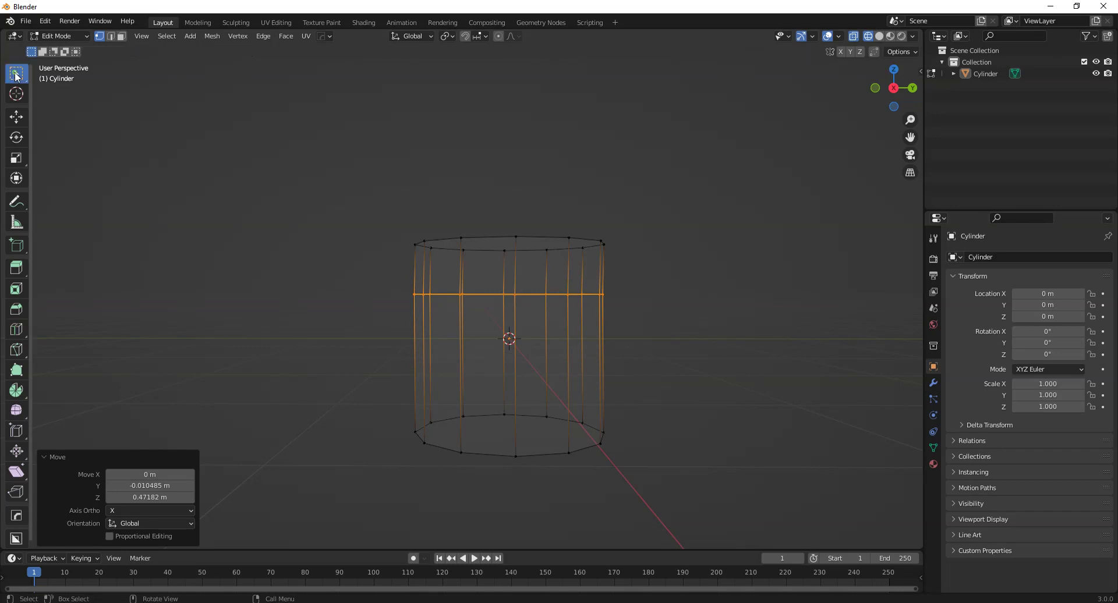
pyautogui.moveTo(371, 202); pyautogui.dragTo(621, 267)
pyautogui.moveTo(621, 267); pyautogui.dragTo(680, 204, button='middle')
pyautogui.click(892, 92)
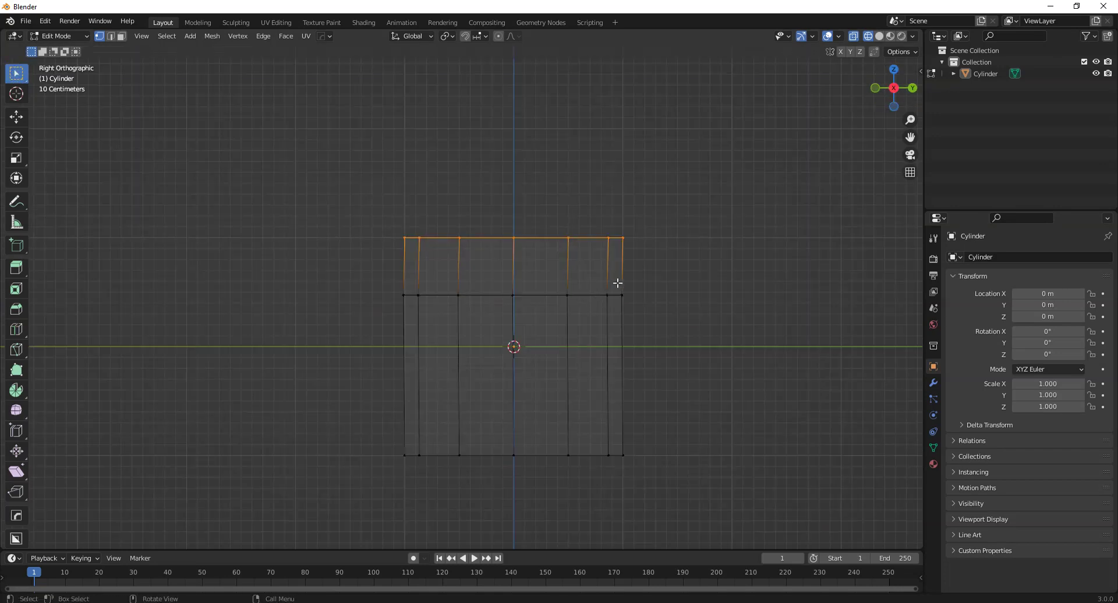
pyautogui.press('s')
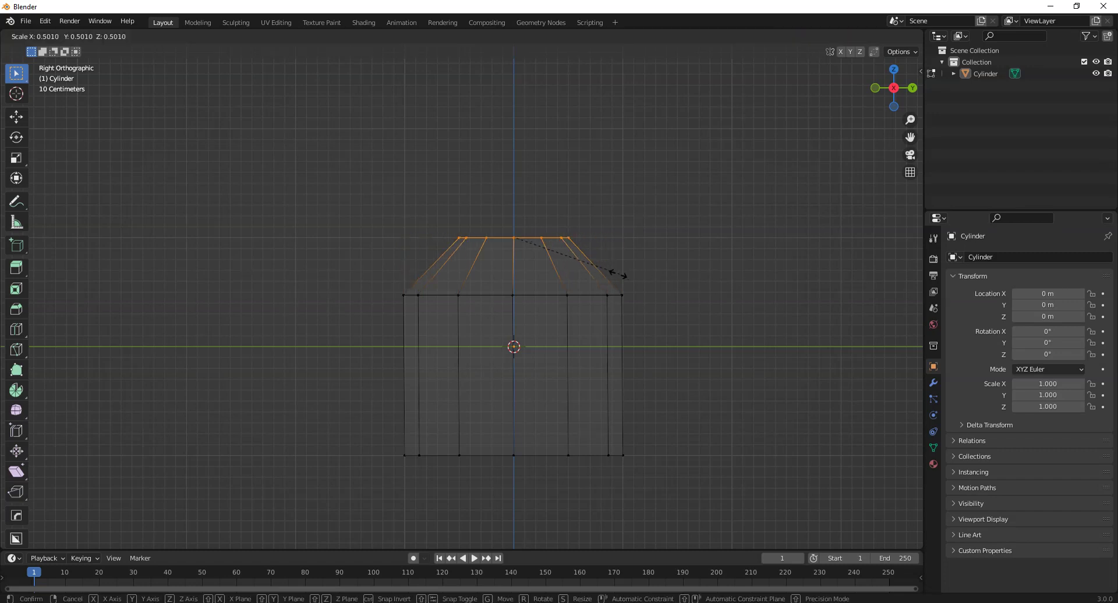
pyautogui.click(520, 255)
# Step: Merge the selected top ring's vertices into a single apex at their center
pyautogui.moveTo(547, 219); pyautogui.dragTo(524, 210, button='middle')
pyautogui.scroll(5, 498, 403)
pyautogui.moveTo(492, 400); pyautogui.dragTo(516, 276, button='middle')
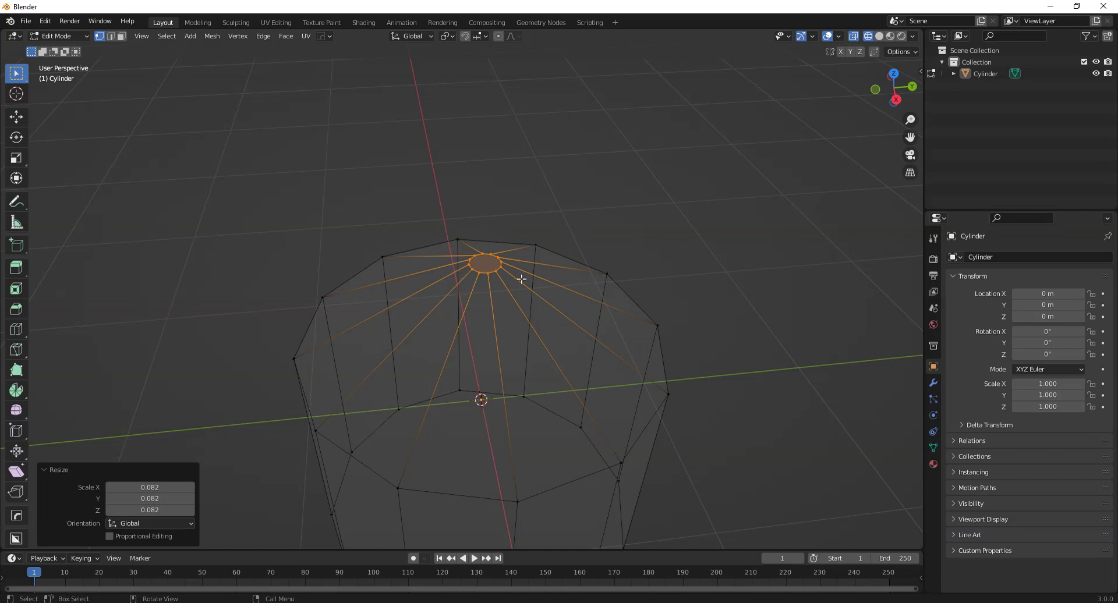
pyautogui.moveTo(498, 278)
pyautogui.mouseDown(button='middle')
pyautogui.moveTo(491, 247)
pyautogui.moveTo(483, 256)
pyautogui.moveTo(508, 242)
pyautogui.moveTo(481, 266)
pyautogui.mouseUp(button='middle')
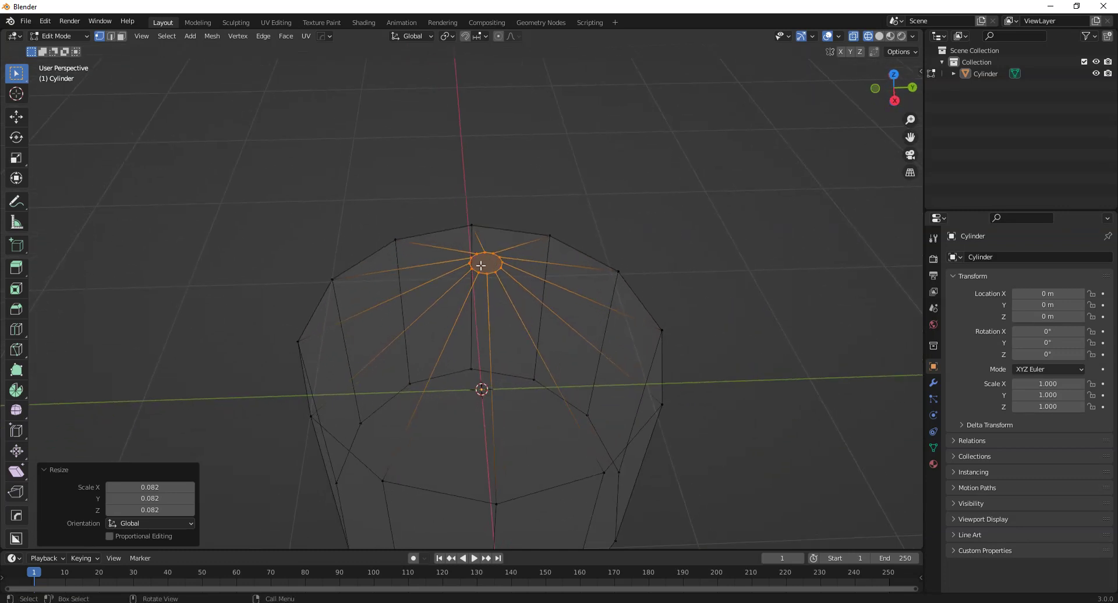
pyautogui.rightClick(480, 266)
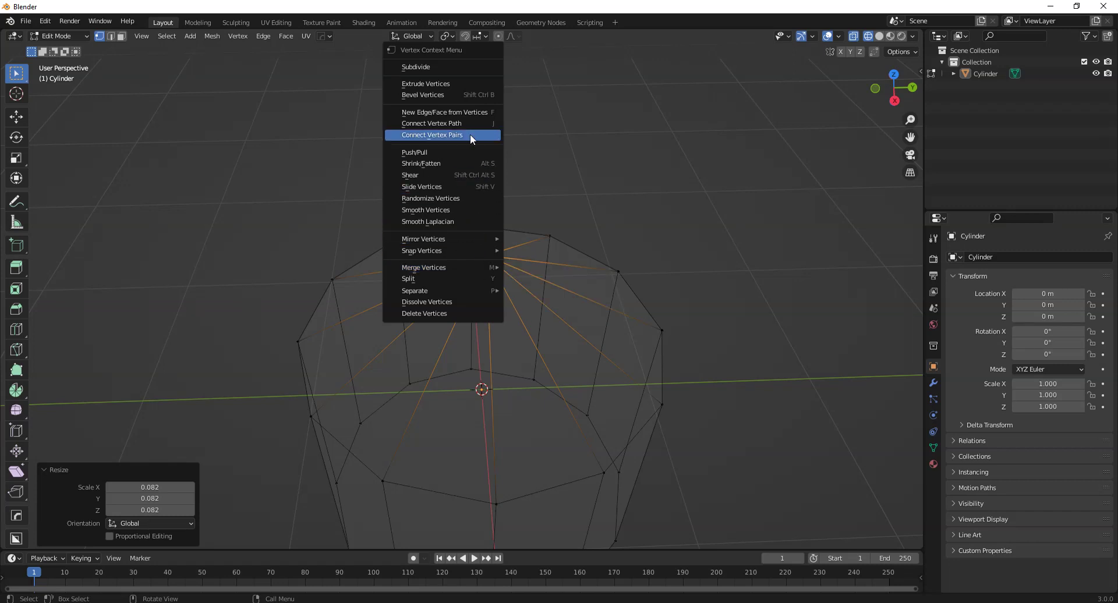
pyautogui.moveTo(451, 239)
pyautogui.moveTo(437, 270)
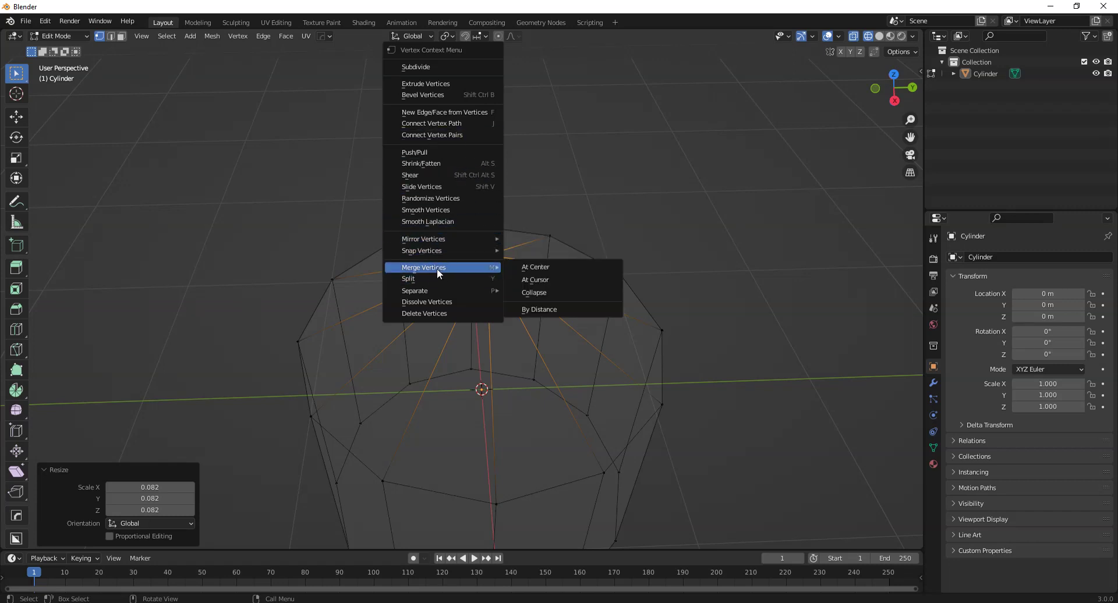
pyautogui.click(551, 270)
# Step: Move the apex vertex up about 0.39 m along Z to sharpen the crystal's tip
pyautogui.moveTo(488, 300); pyautogui.dragTo(486, 226, button='middle')
pyautogui.click(17, 118)
pyautogui.moveTo(487, 242); pyautogui.dragTo(482, 159)
pyautogui.scroll(-4, 606, 380)
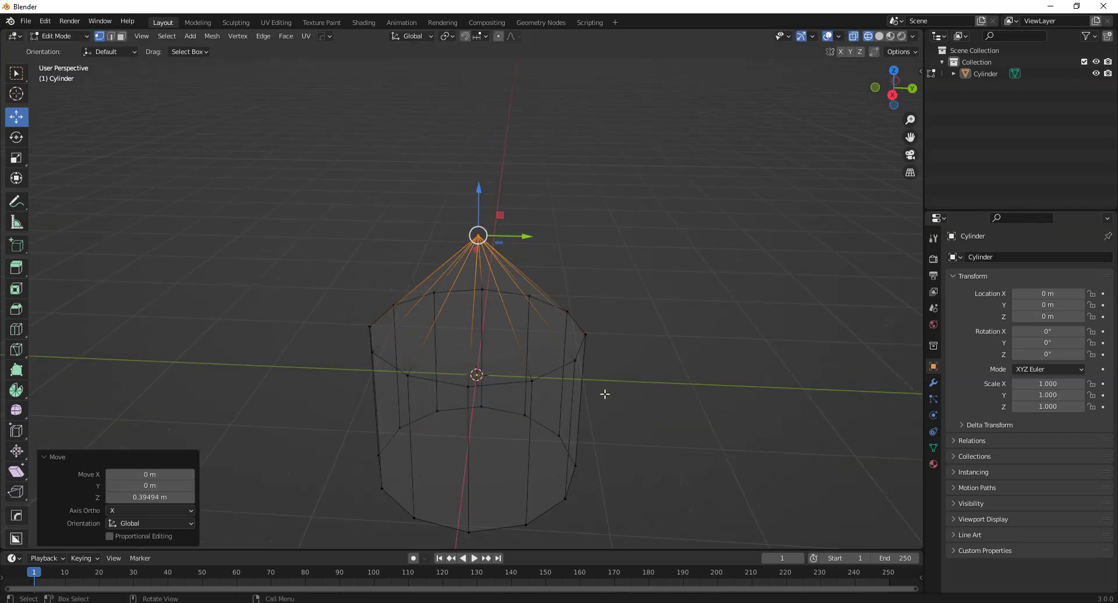
# Step: Lower the bottom vertex ring along Z in three moves, the last two about 2.22 m and 0.44 m, and scale it to about 0.404
pyautogui.click(896, 90)
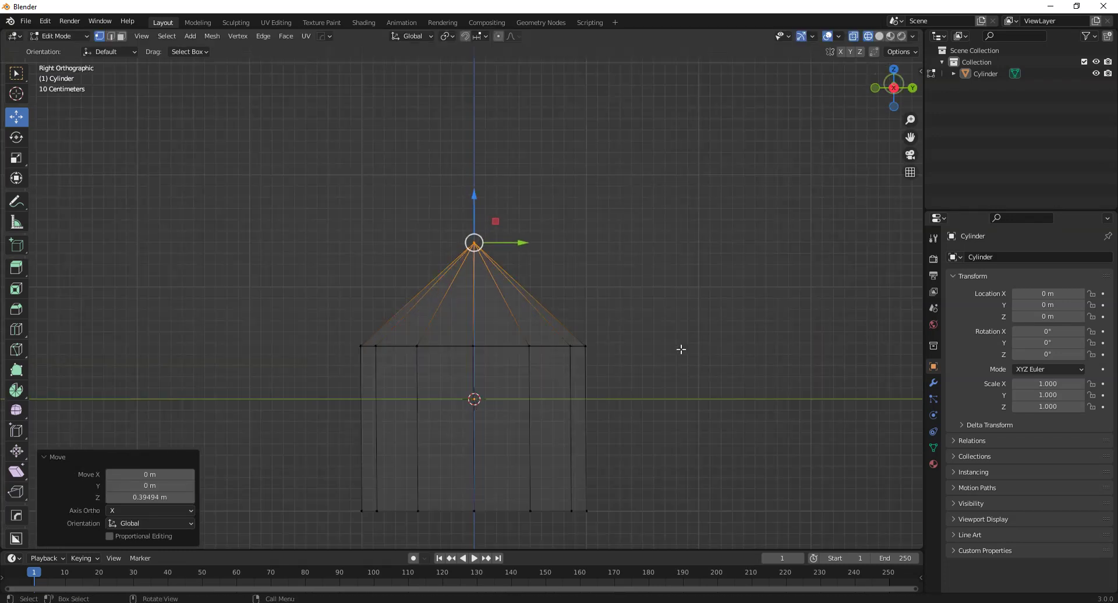
pyautogui.keyDown('shift'); pyautogui.scroll(-5, 621, 349); pyautogui.keyUp('shift')
pyautogui.moveTo(285, 345); pyautogui.dragTo(730, 417)
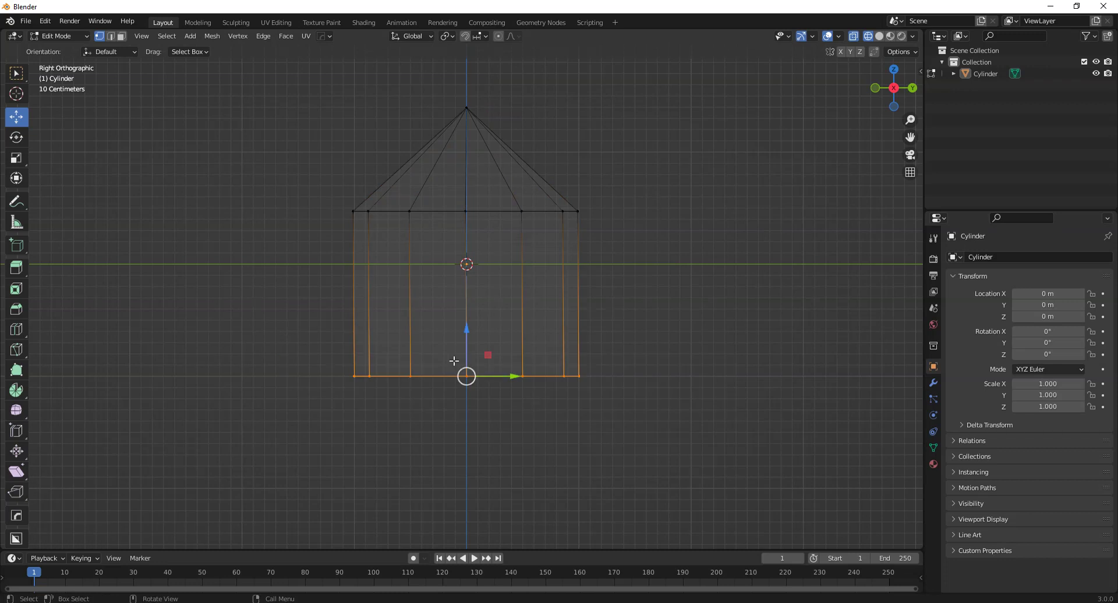
pyautogui.moveTo(469, 332); pyautogui.dragTo(466, 478)
pyautogui.scroll(-3, 493, 452)
pyautogui.keyDown('shift'); pyautogui.moveTo(493, 451); pyautogui.dragTo(498, 397, button='middle'); pyautogui.keyUp('shift')
pyautogui.moveTo(469, 327); pyautogui.dragTo(482, 489)
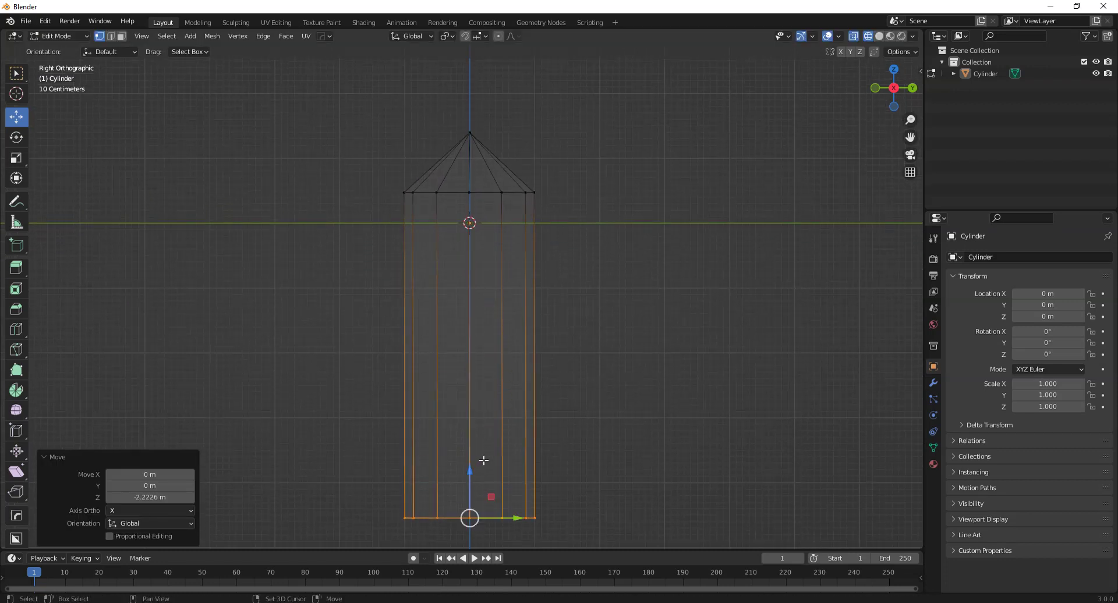
pyautogui.keyDown('shift'); pyautogui.moveTo(481, 488); pyautogui.dragTo(490, 404, button='middle'); pyautogui.keyUp('shift')
pyautogui.moveTo(478, 398); pyautogui.dragTo(479, 423)
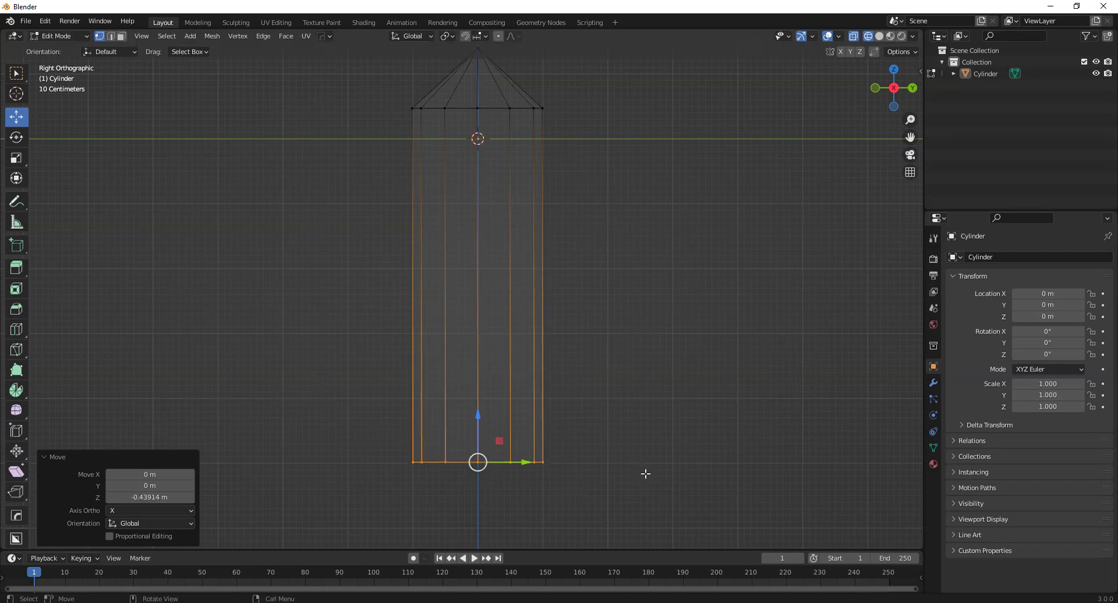
pyautogui.press('s')
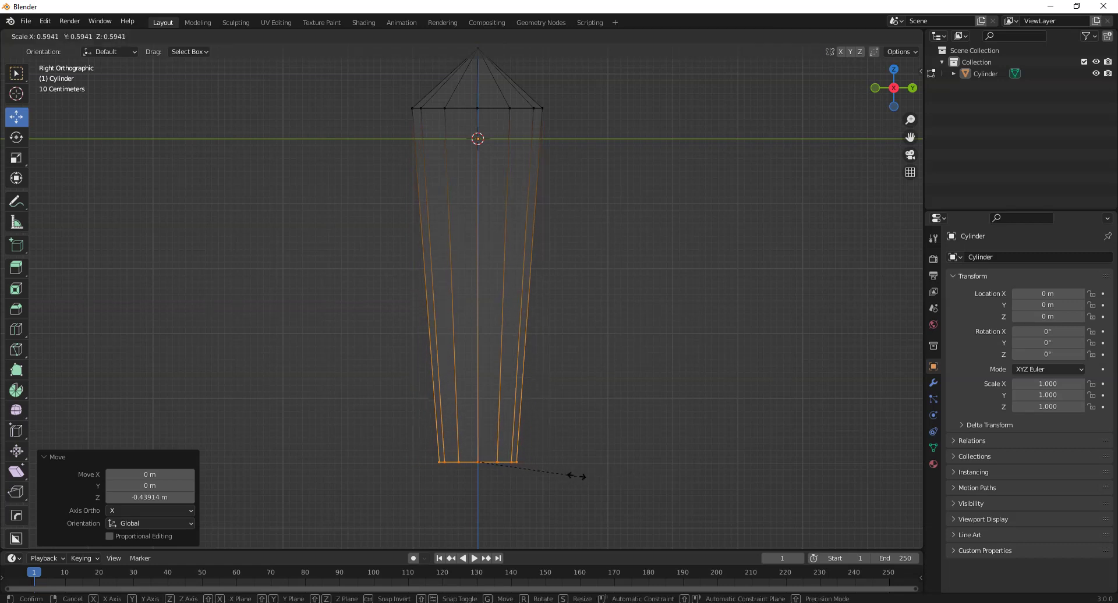
pyautogui.click(545, 462)
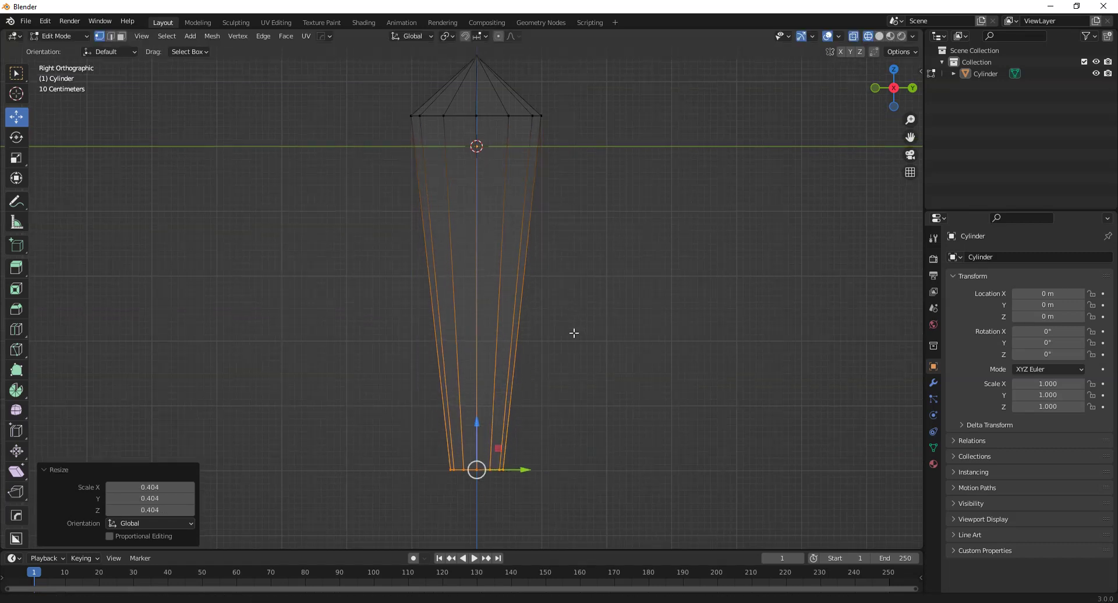
# Step: Leave Edit Mode and move the whole crystal up about 5.01 m along Z so its base sits at the grid
pyautogui.keyDown('shift'); pyautogui.moveTo(575, 332); pyautogui.dragTo(568, 402, button='middle'); pyautogui.keyUp('shift')
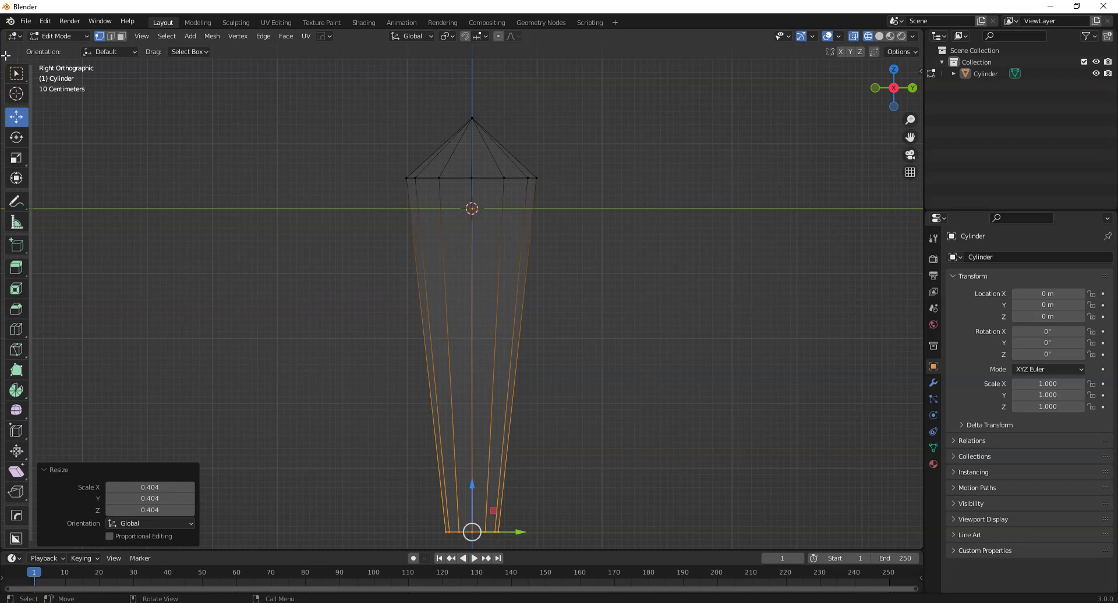
pyautogui.press('Tab')
pyautogui.click(467, 288)
pyautogui.scroll(-2, 469, 294)
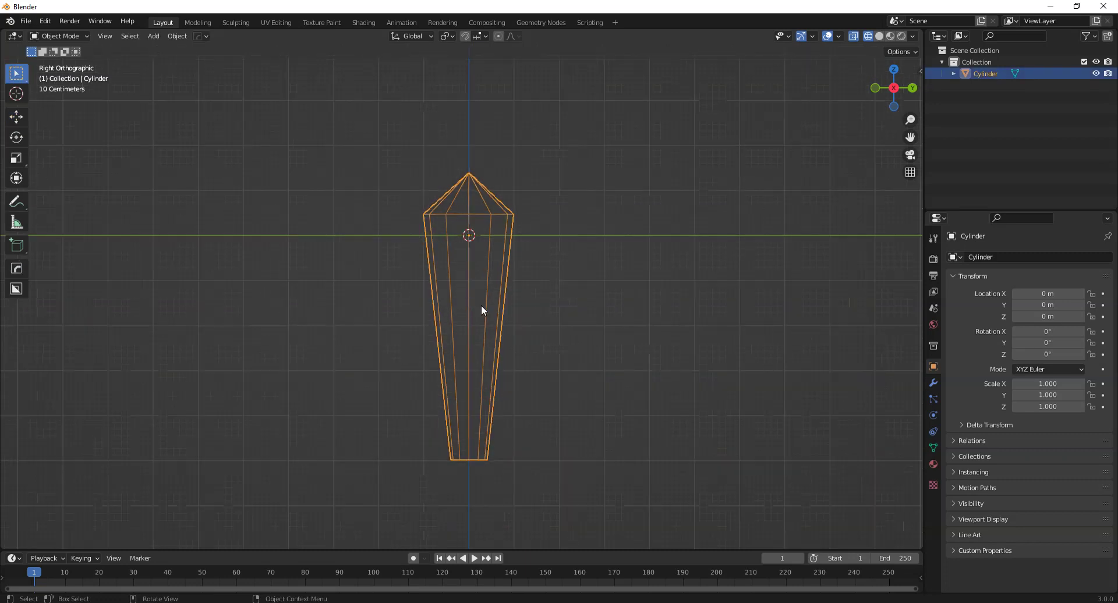
pyautogui.click(15, 116)
pyautogui.moveTo(474, 202); pyautogui.dragTo(469, 473)
pyautogui.moveTo(491, 476); pyautogui.dragTo(700, 209, button='middle')
# Step: Display the crystal in solid viewport shading with the Cavity option enabled to highlight its edges
pyautogui.click(880, 36)
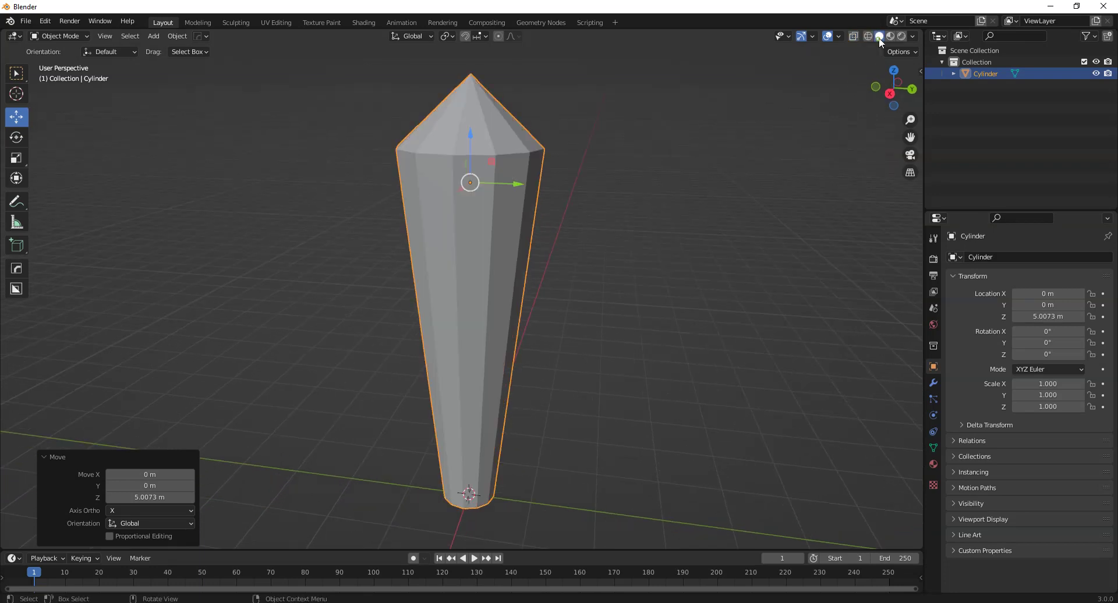
pyautogui.click(632, 292)
pyautogui.moveTo(632, 291)
pyautogui.mouseDown(button='middle')
pyautogui.moveTo(572, 324)
pyautogui.moveTo(540, 313)
pyautogui.moveTo(560, 188)
pyautogui.mouseUp(button='middle')
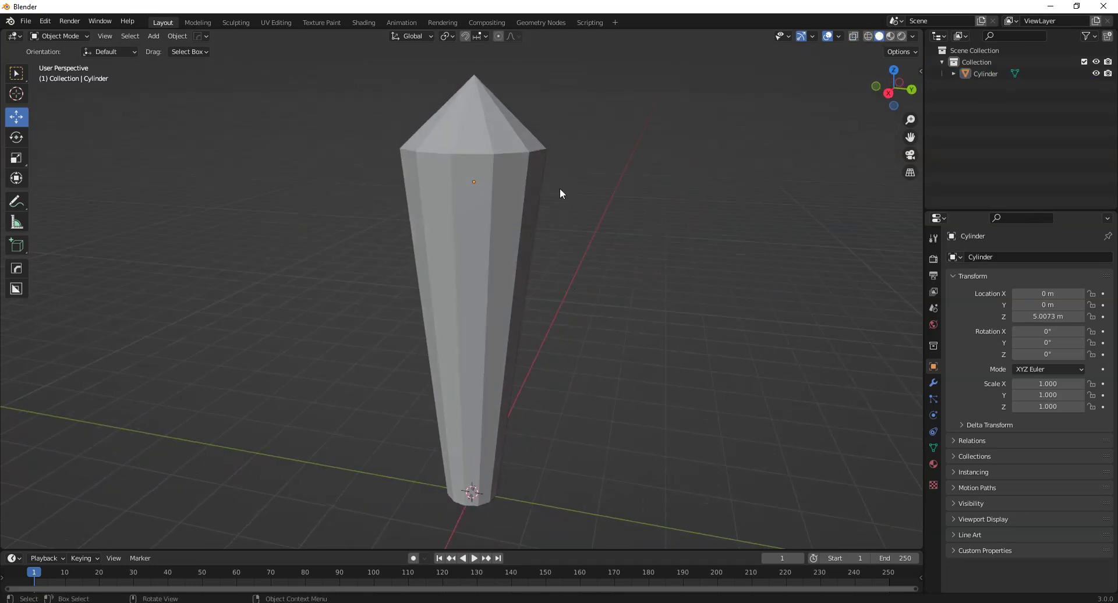
pyautogui.moveTo(508, 431); pyautogui.dragTo(576, 294, button='middle')
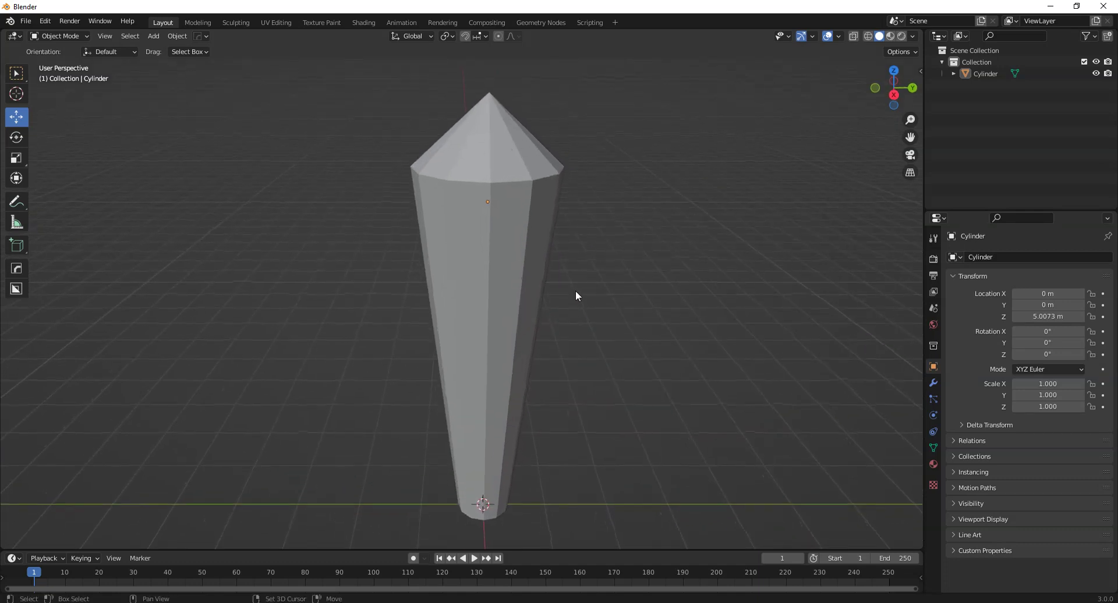
pyautogui.click(914, 39)
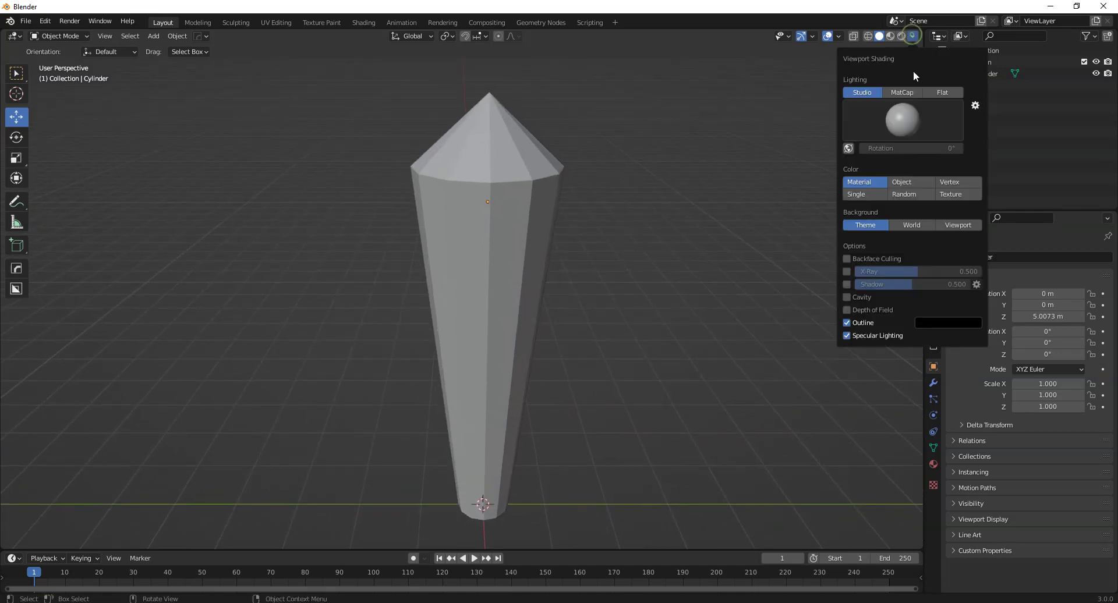
pyautogui.click(848, 297)
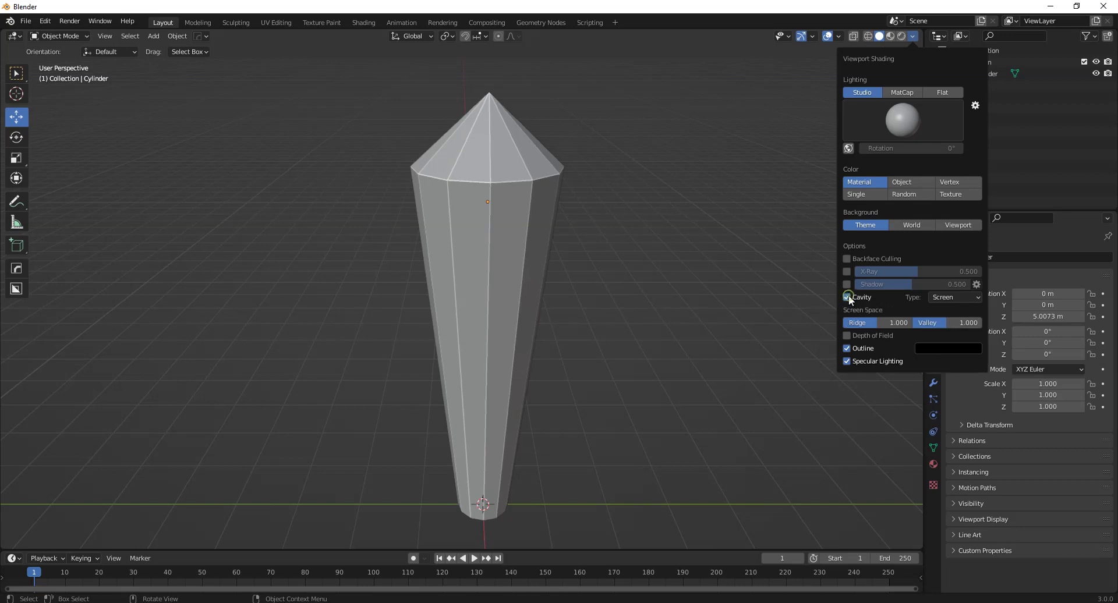
pyautogui.moveTo(459, 326); pyautogui.dragTo(508, 358, button='middle')
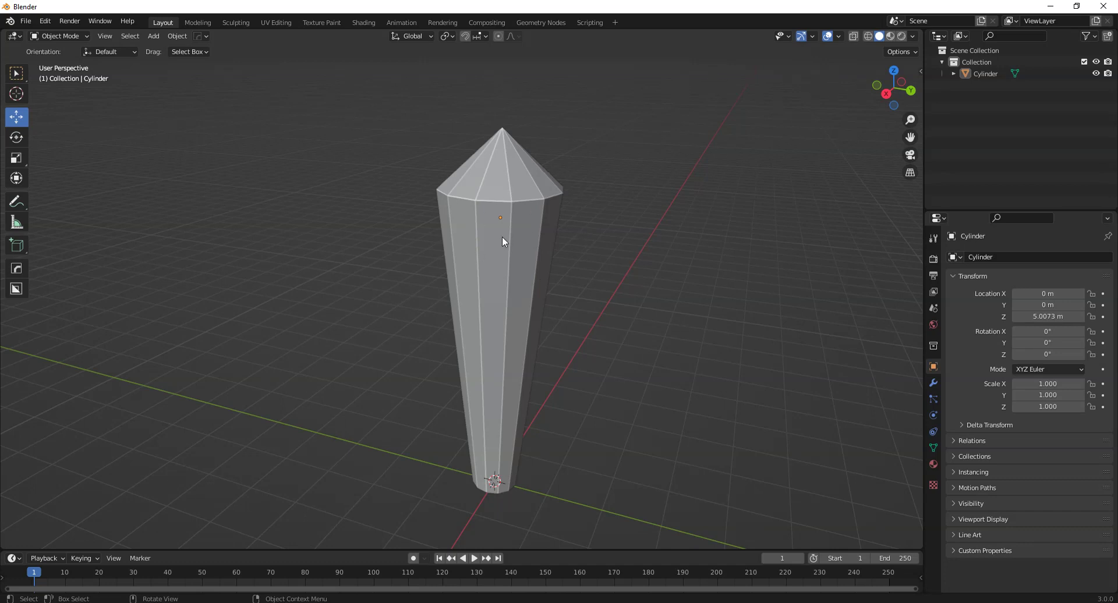
# Step: Select the crystal and enter Edit Mode on its mesh
pyautogui.moveTo(510, 296); pyautogui.dragTo(472, 268, button='middle')
pyautogui.scroll(3, 483, 257)
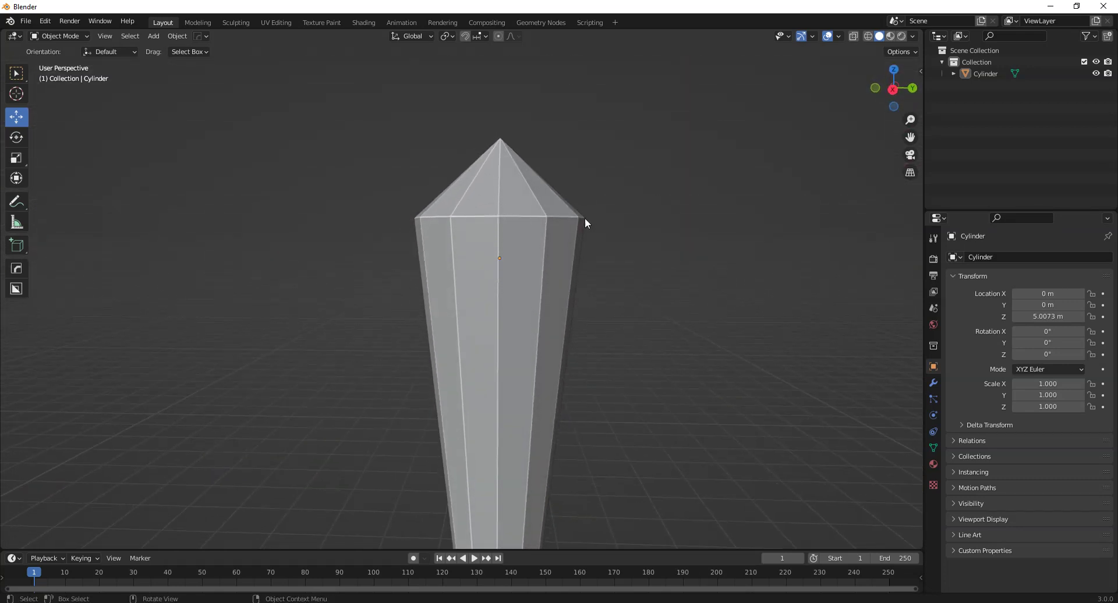
pyautogui.moveTo(415, 222); pyautogui.dragTo(495, 253, button='middle')
pyautogui.click(480, 247)
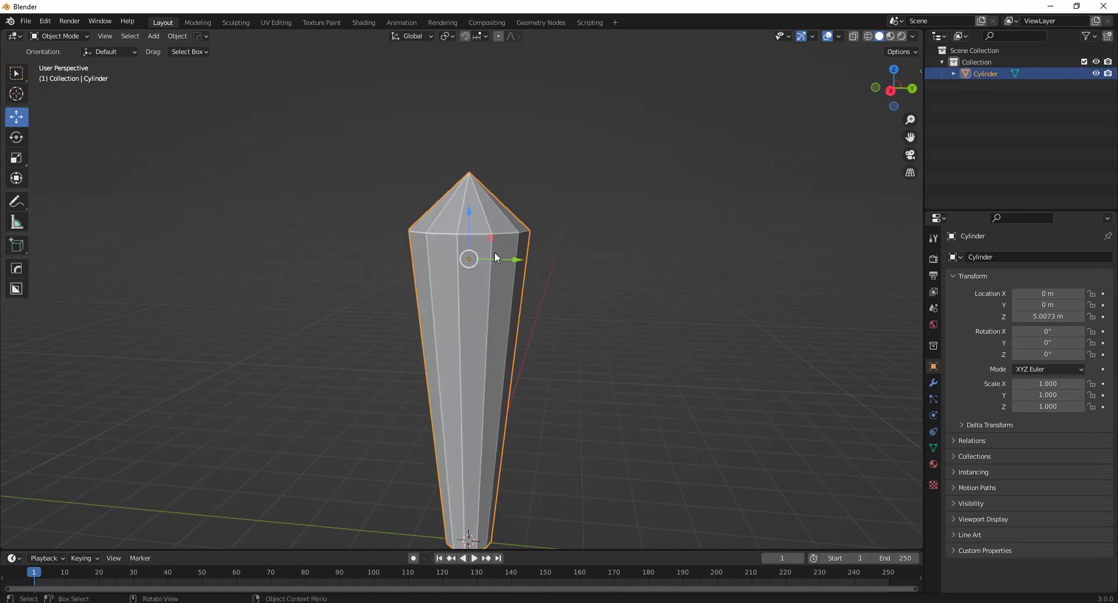
pyautogui.press('Tab')
pyautogui.moveTo(451, 236); pyautogui.dragTo(458, 234, button='middle')
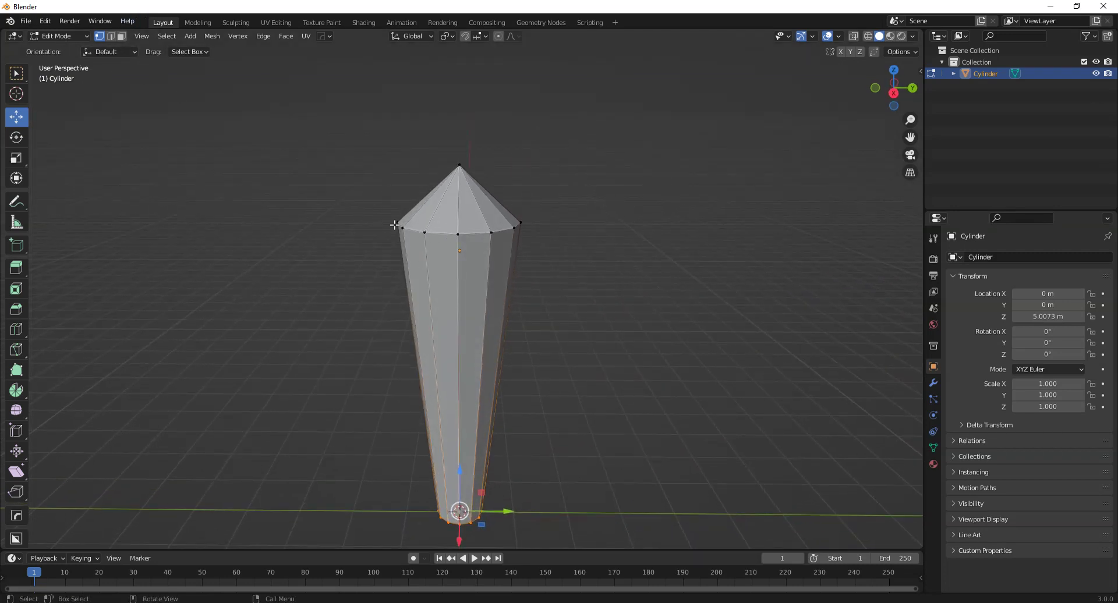
# Step: Select every other vertex of the ring below the tip, lower them about 0.18 m along Z, and return to Object Mode
pyautogui.click(457, 233)
pyautogui.moveTo(532, 206); pyautogui.dragTo(507, 241, button='middle')
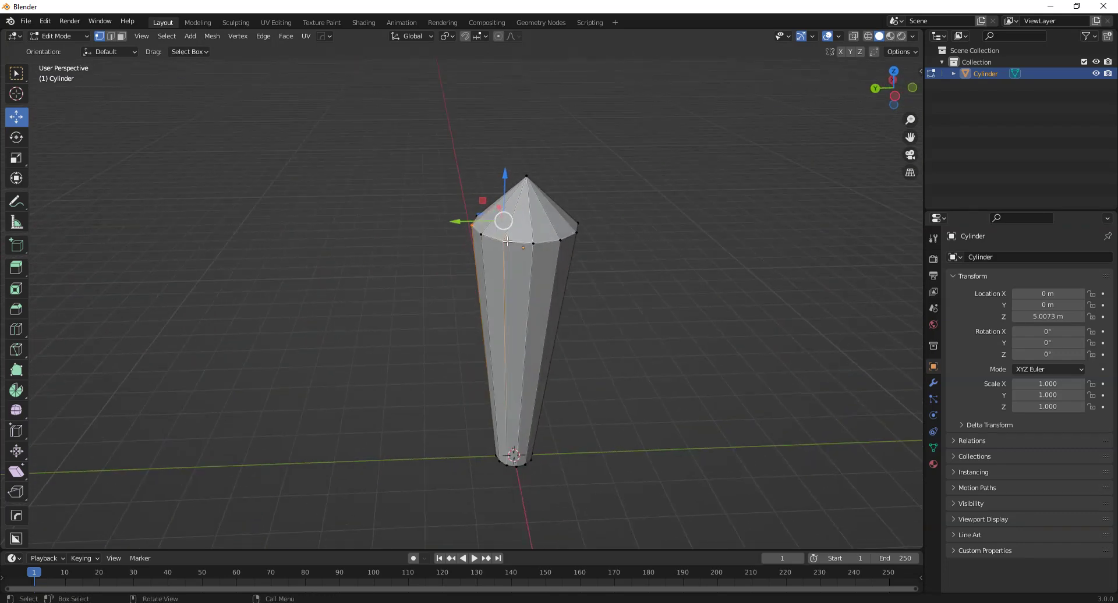
pyautogui.scroll(3, 425, 274)
pyautogui.moveTo(420, 272); pyautogui.dragTo(466, 273, button='middle')
pyautogui.keyDown('shift'); pyautogui.click(540, 278); pyautogui.keyUp('shift')
pyautogui.moveTo(540, 278); pyautogui.dragTo(470, 267, button='middle')
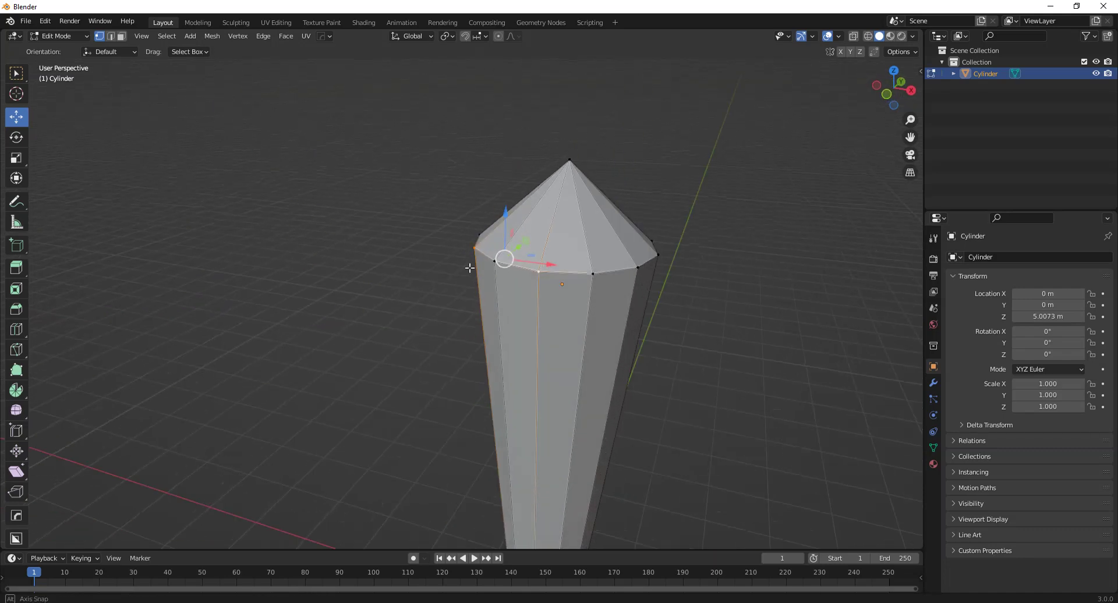
pyautogui.moveTo(645, 274); pyautogui.dragTo(668, 269, button='middle')
pyautogui.keyDown('shift'); pyautogui.click(675, 268); pyautogui.keyUp('shift')
pyautogui.keyDown('shift'); pyautogui.click(738, 251); pyautogui.keyUp('shift')
pyautogui.moveTo(738, 251); pyautogui.dragTo(674, 236, button='middle')
pyautogui.moveTo(689, 197); pyautogui.dragTo(691, 208)
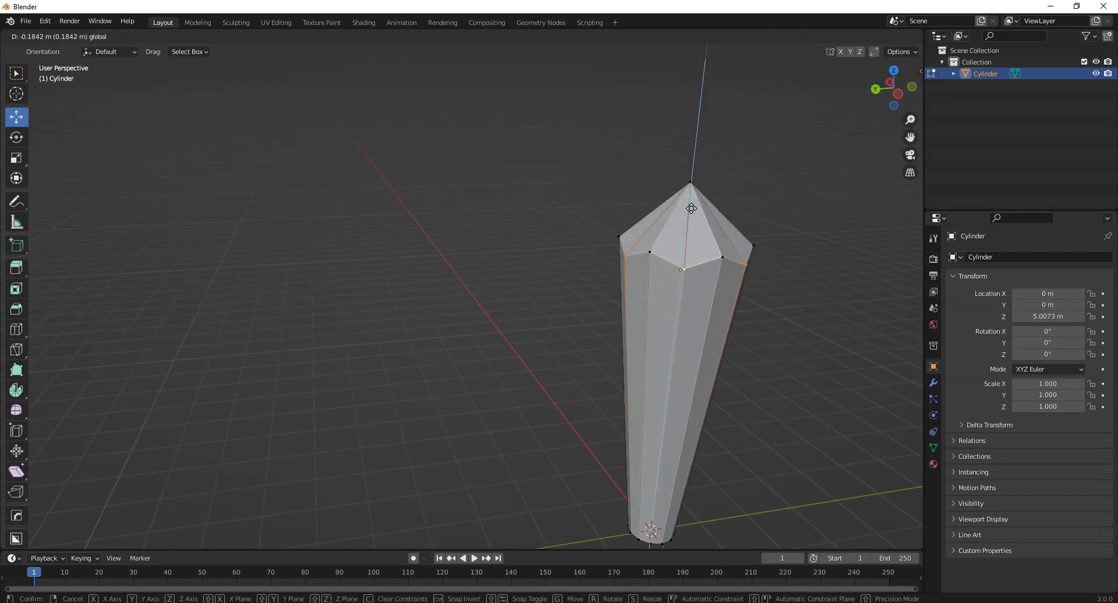
pyautogui.moveTo(692, 208); pyautogui.dragTo(692, 208)
pyautogui.moveTo(691, 208); pyautogui.dragTo(440, 170, button='middle')
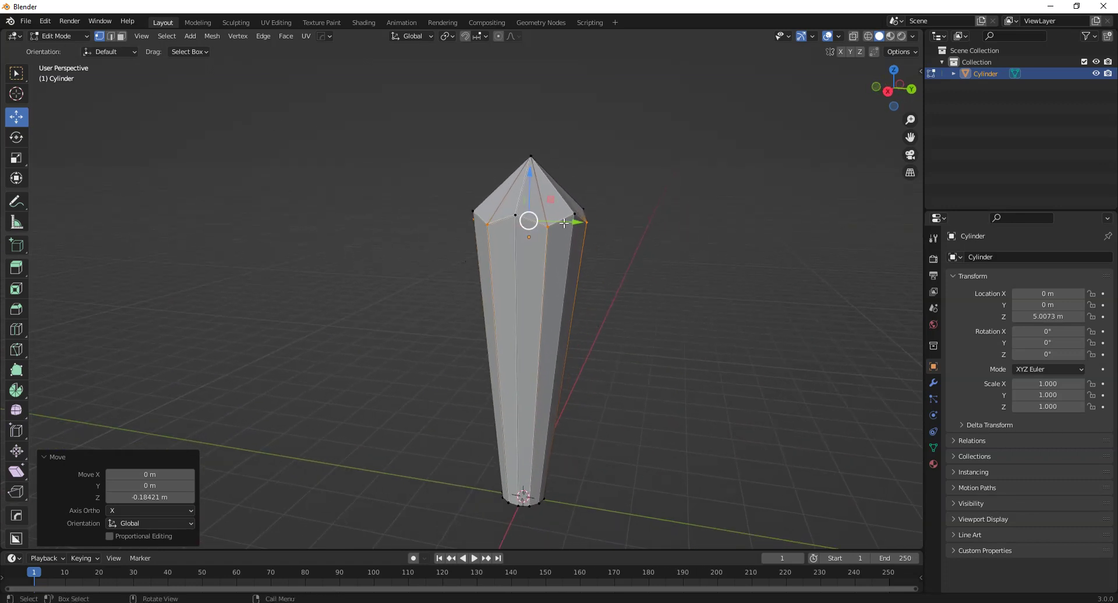
pyautogui.press('Tab')
pyautogui.click(669, 231)
pyautogui.moveTo(550, 323); pyautogui.dragTo(647, 293, button='middle')
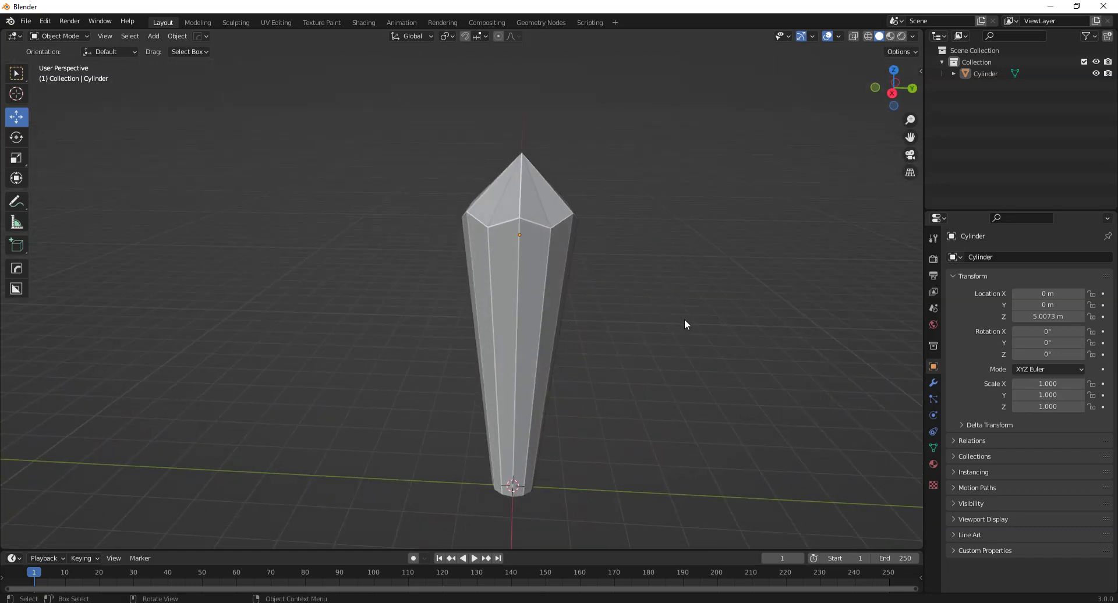
# Step: Add a Bevel modifier to the crystal
pyautogui.click(934, 384)
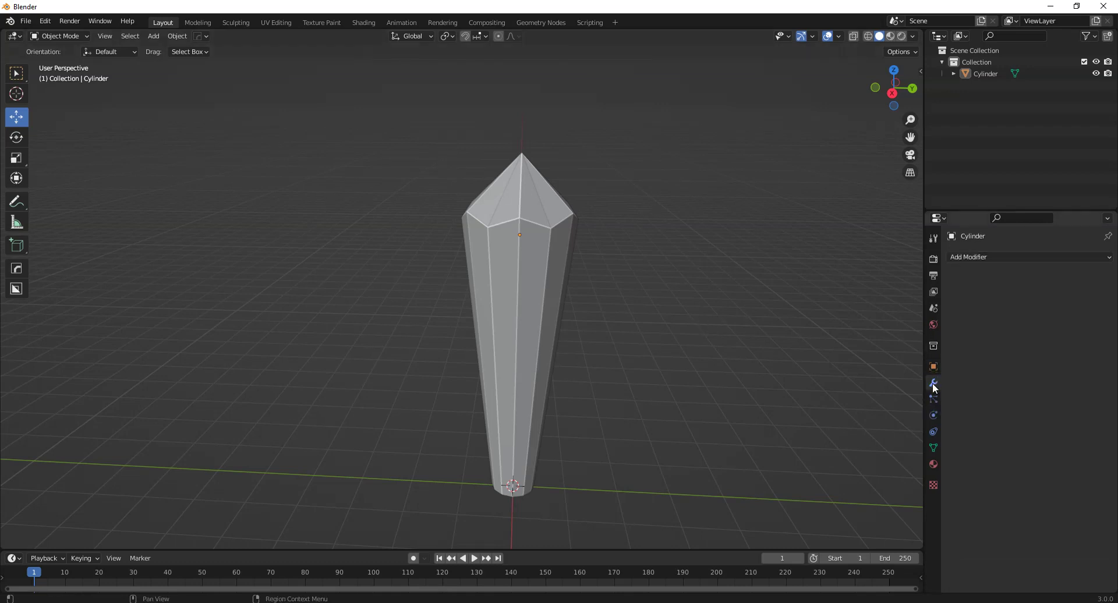
pyautogui.click(978, 259)
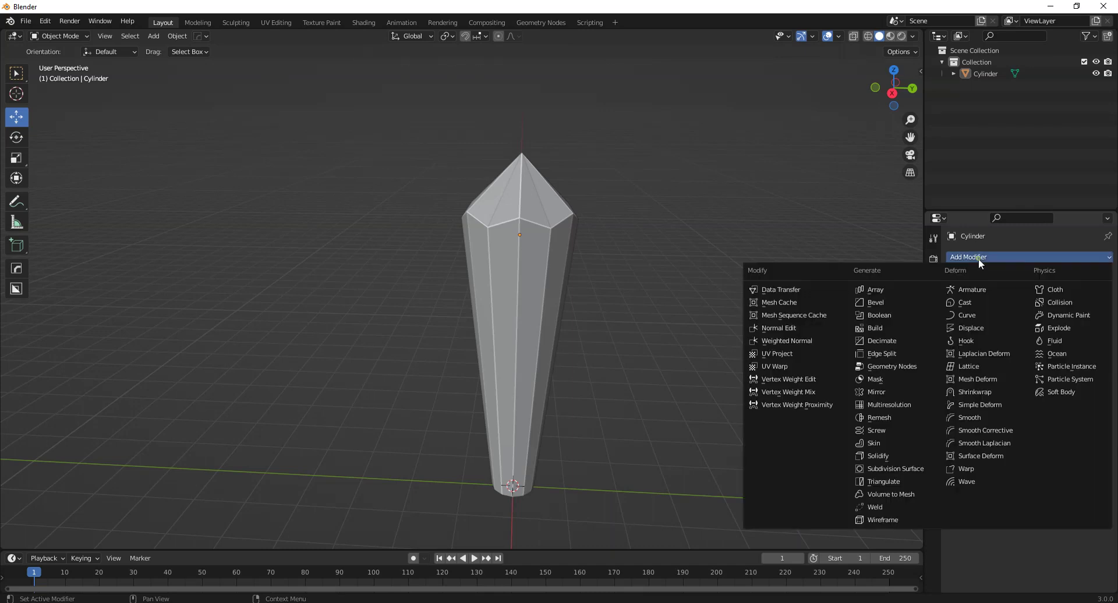
pyautogui.click(885, 302)
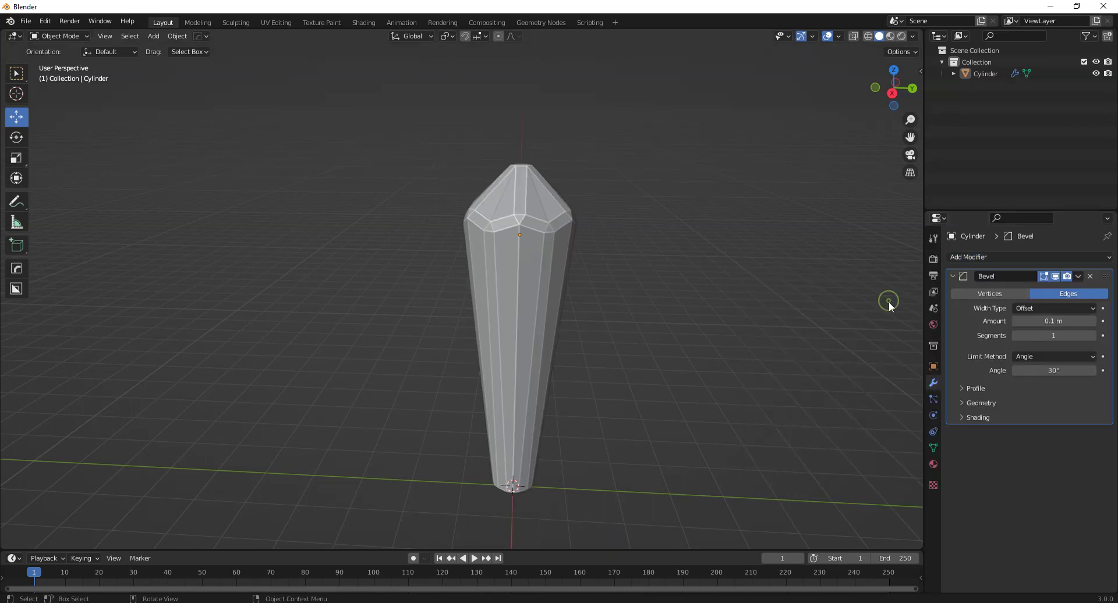
pyautogui.moveTo(527, 261); pyautogui.dragTo(559, 273, button='middle')
pyautogui.scroll(-3, 637, 262)
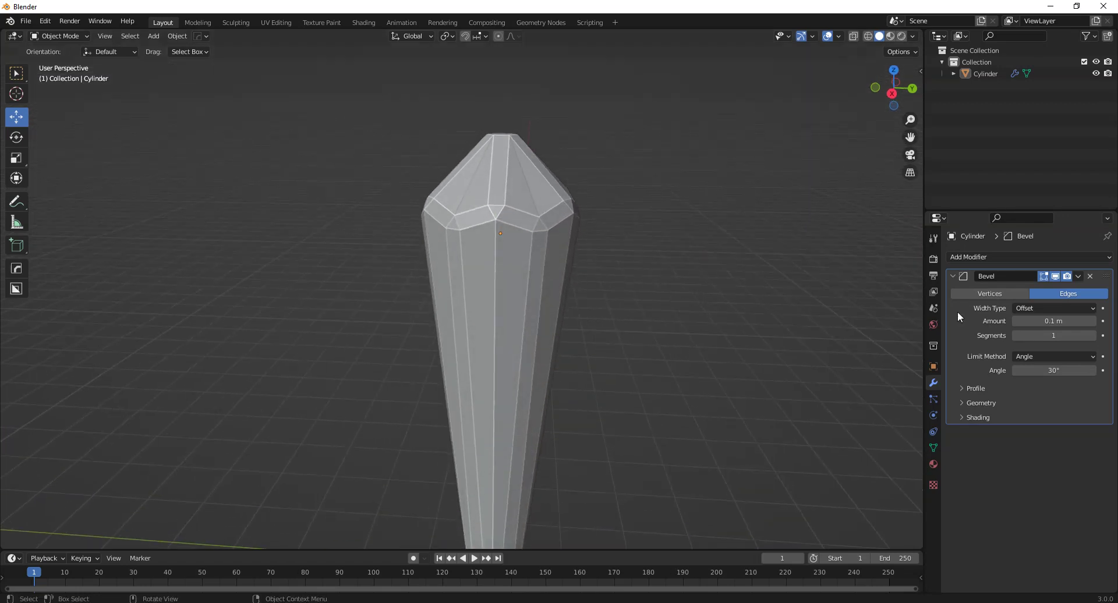
# Step: Try the Bevel modifier on vertices, switch it back to edges, and set its amount to 0.02 m
pyautogui.click(989, 294)
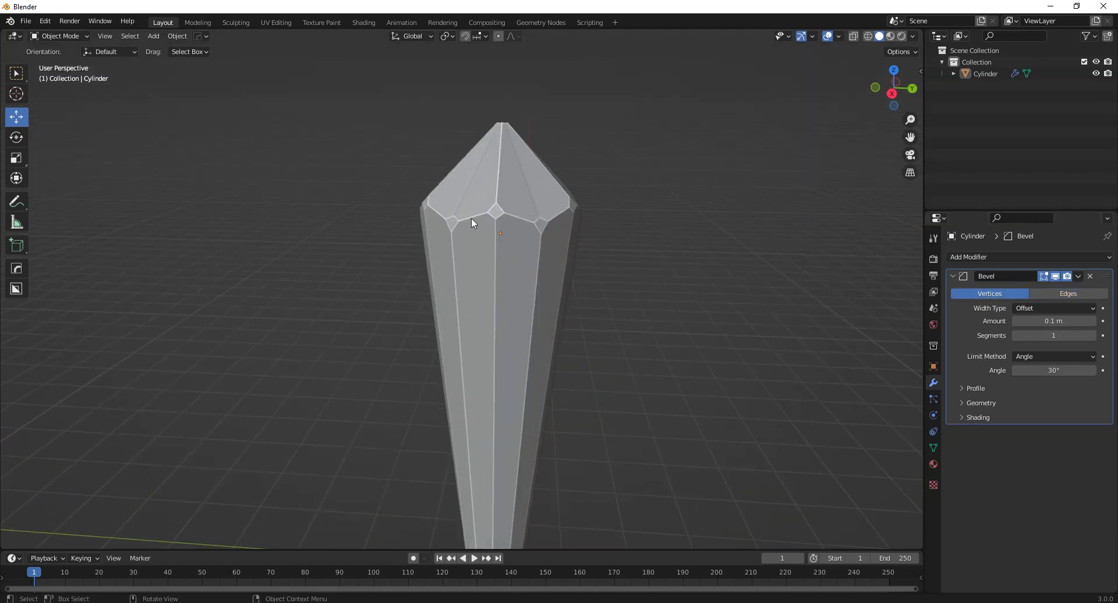
pyautogui.click(1053, 295)
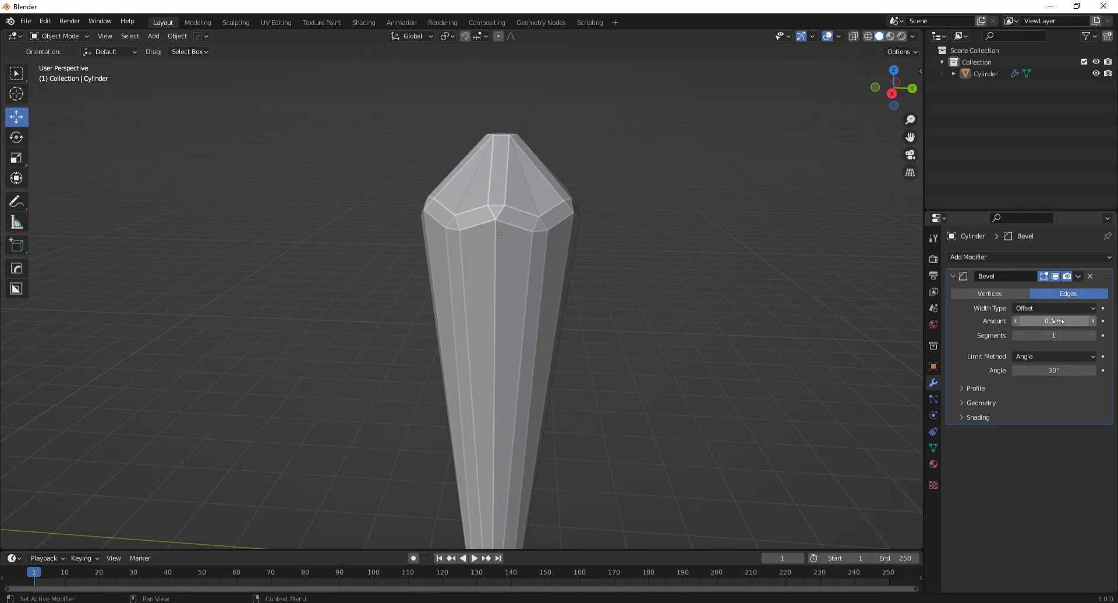
pyautogui.moveTo(1054, 321); pyautogui.dragTo(1046, 321)
pyautogui.moveTo(648, 258); pyautogui.dragTo(558, 274, button='middle')
pyautogui.scroll(3, 599, 300)
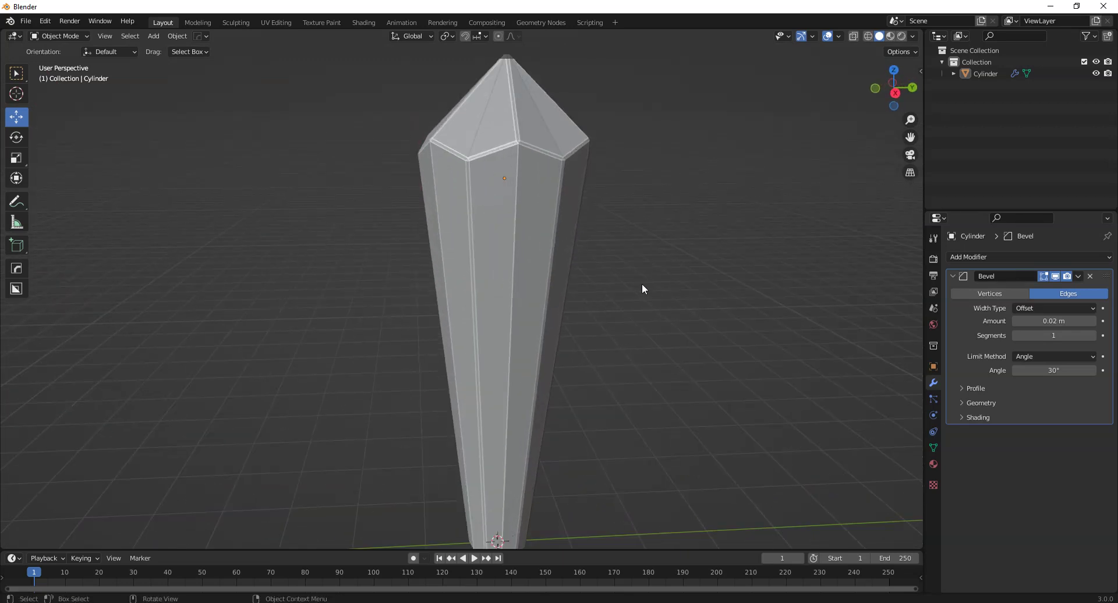
# Step: Apply the Bevel modifier to the crystal's mesh
pyautogui.click(1076, 277)
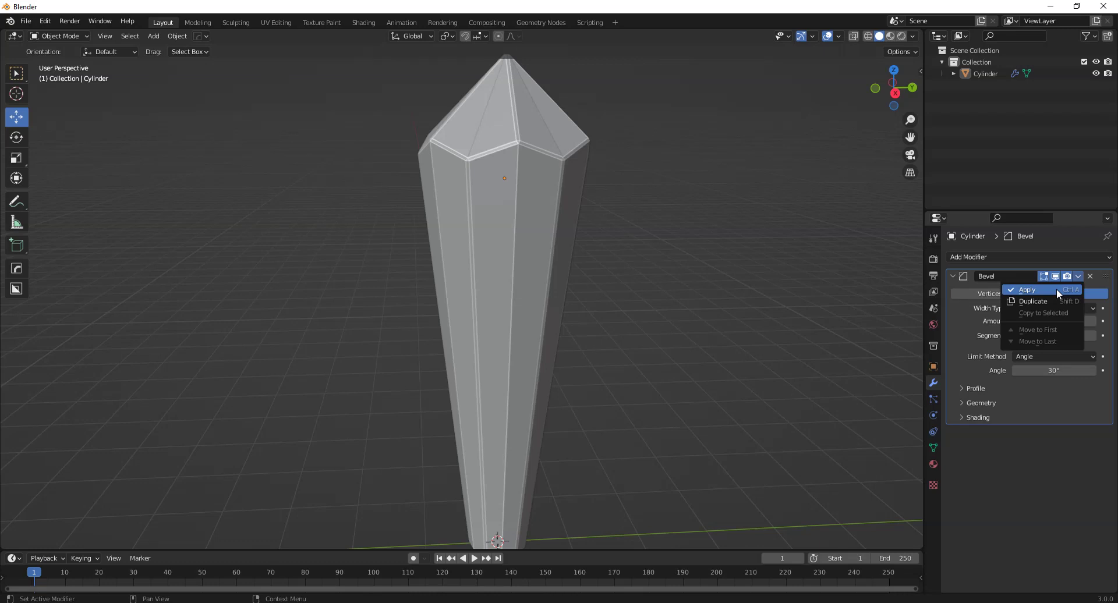
pyautogui.moveTo(696, 294); pyautogui.dragTo(704, 300, button='middle')
pyautogui.scroll(-1, 704, 300)
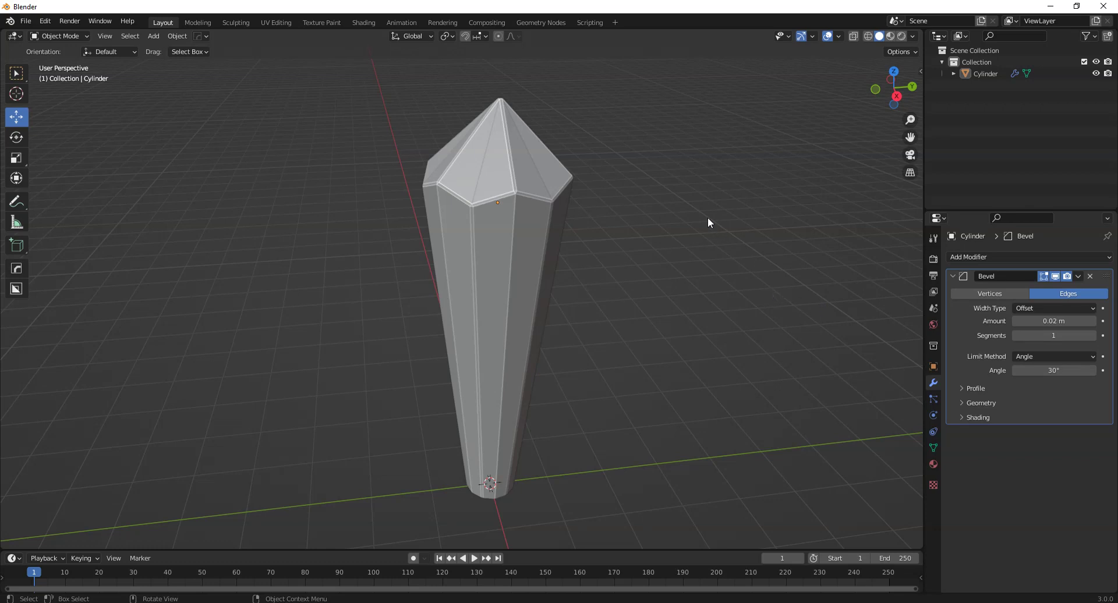
pyautogui.moveTo(500, 315); pyautogui.dragTo(533, 300, button='middle')
pyautogui.click(1078, 308)
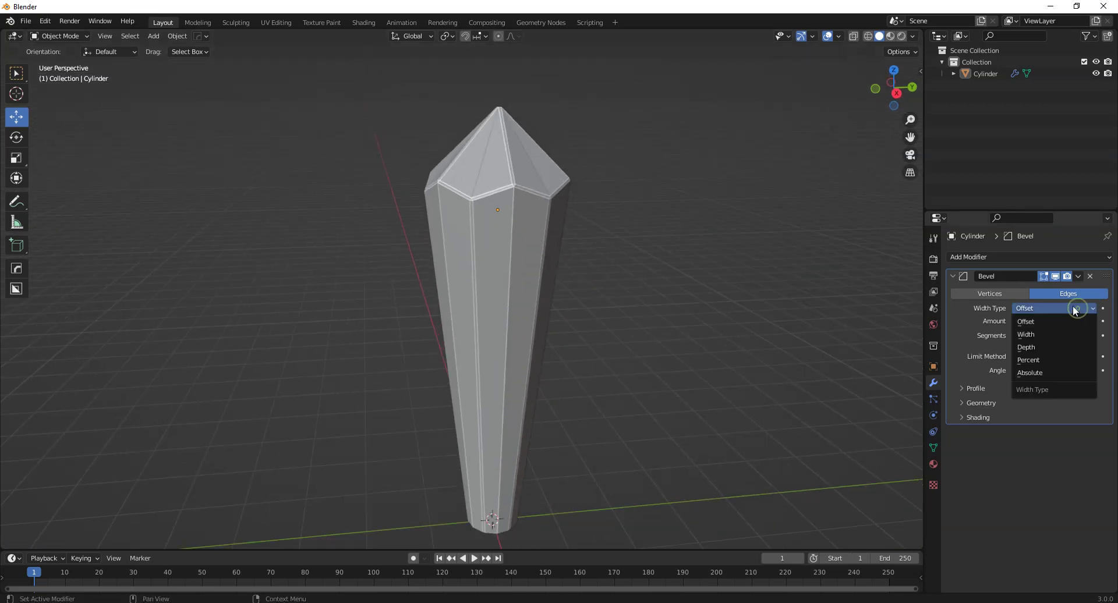
pyautogui.click(1077, 276)
pyautogui.click(1060, 288)
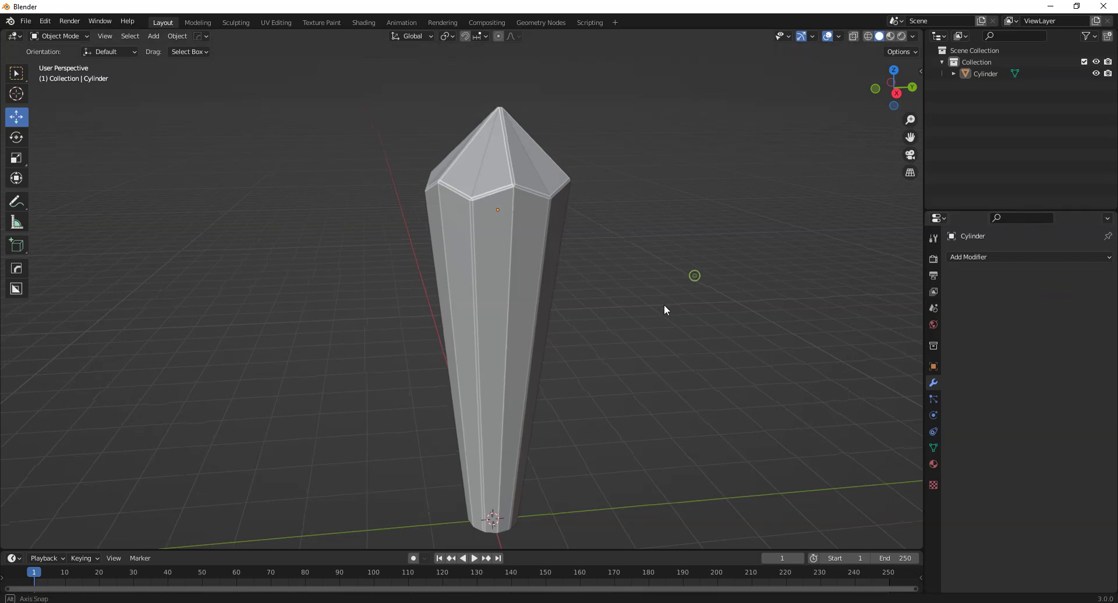
# Step: With transforms affecting only origins, lower the crystal's origin about 4.95 m along Z to its base, and restore normal transforms
pyautogui.click(467, 279)
pyautogui.moveTo(467, 278); pyautogui.dragTo(526, 485, button='middle')
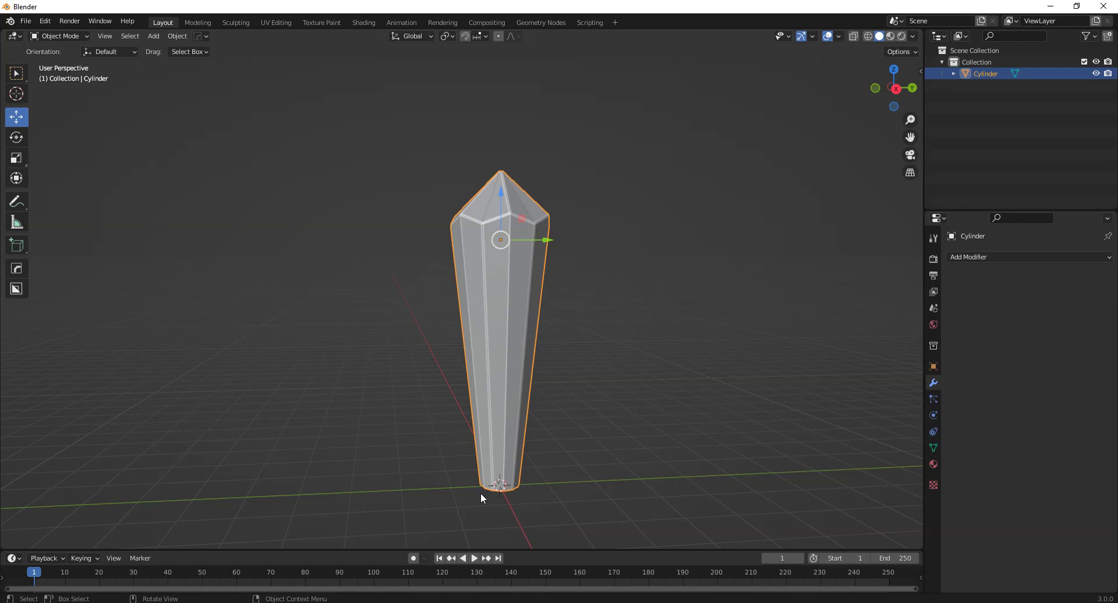
pyautogui.moveTo(554, 420); pyautogui.dragTo(582, 384, button='middle')
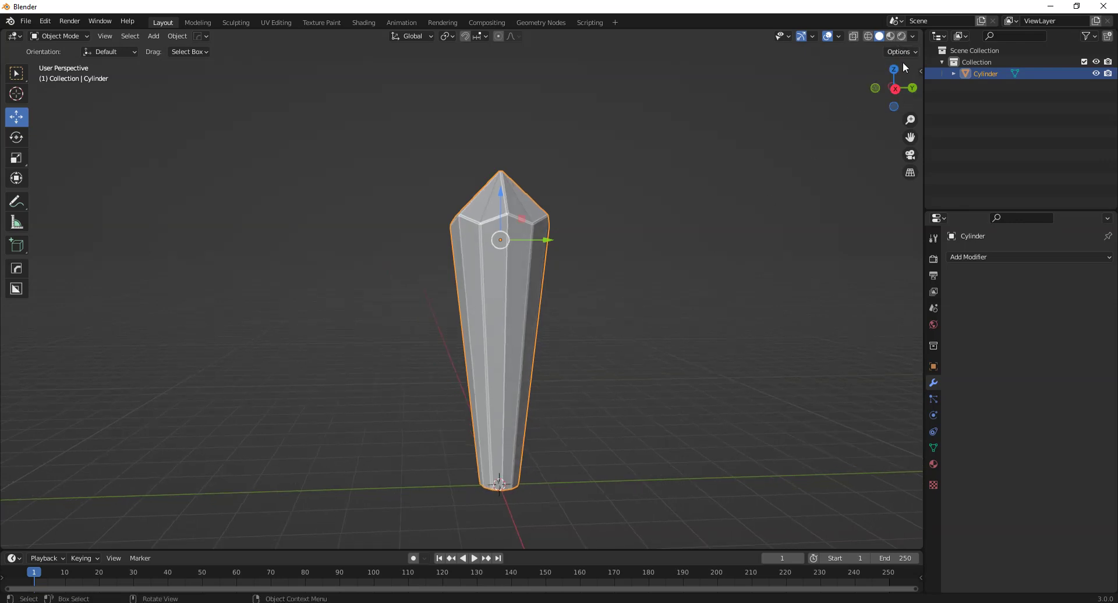
pyautogui.click(896, 89)
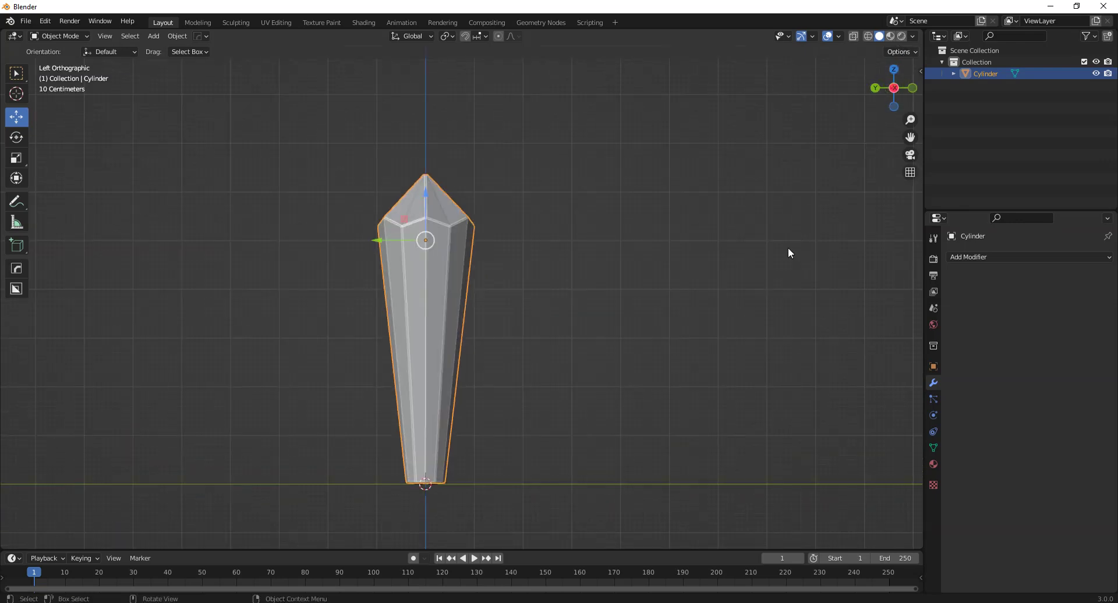
pyautogui.click(900, 52)
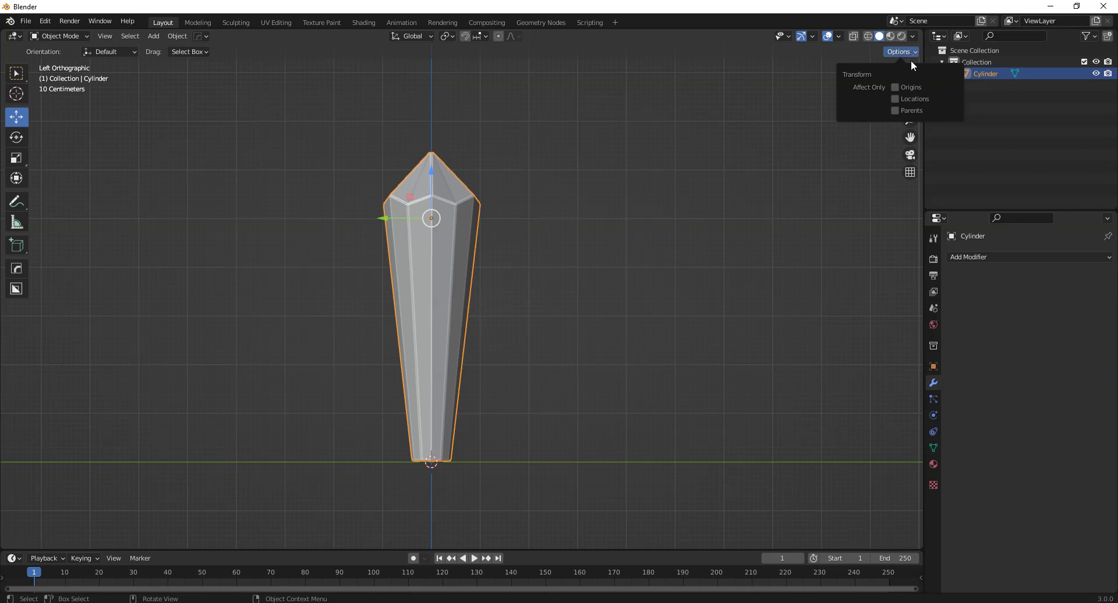
pyautogui.scroll(5, 491, 203)
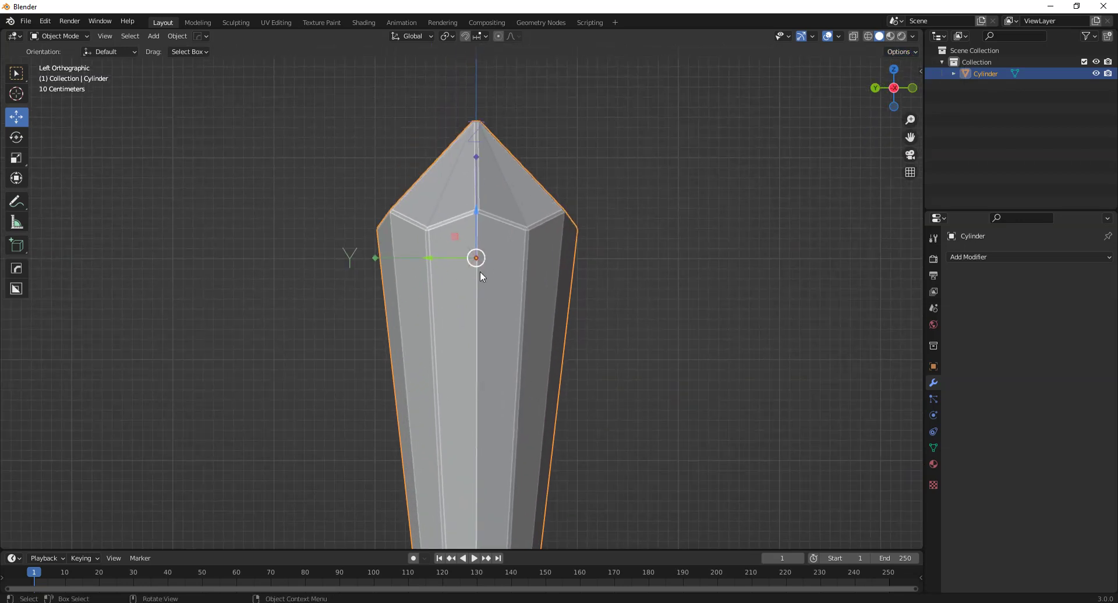
pyautogui.scroll(-3, 505, 365)
pyautogui.moveTo(479, 174); pyautogui.dragTo(484, 456)
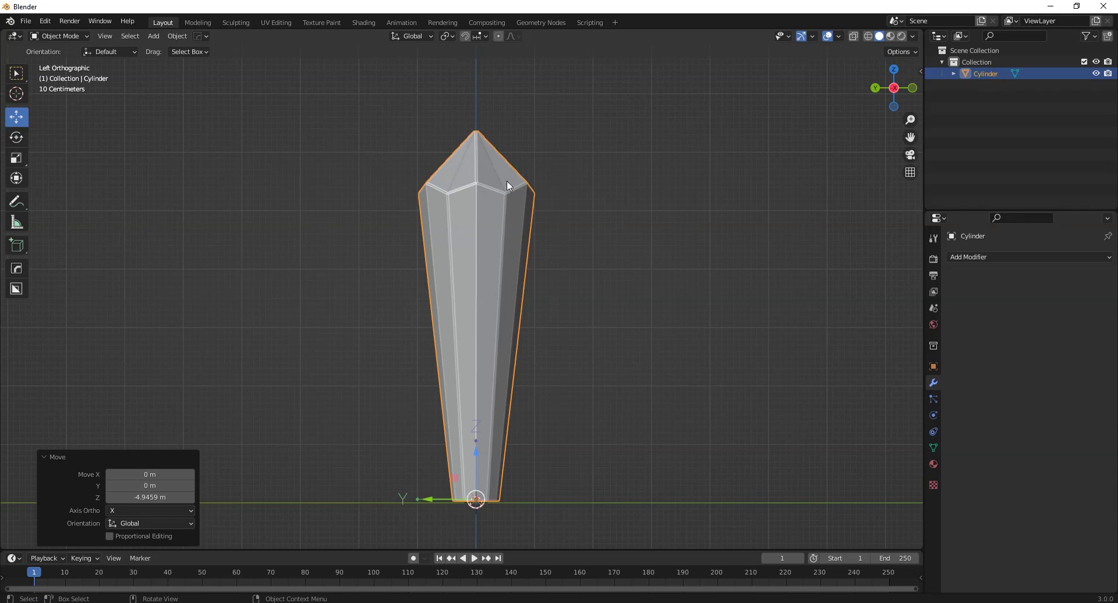
pyautogui.click(912, 52)
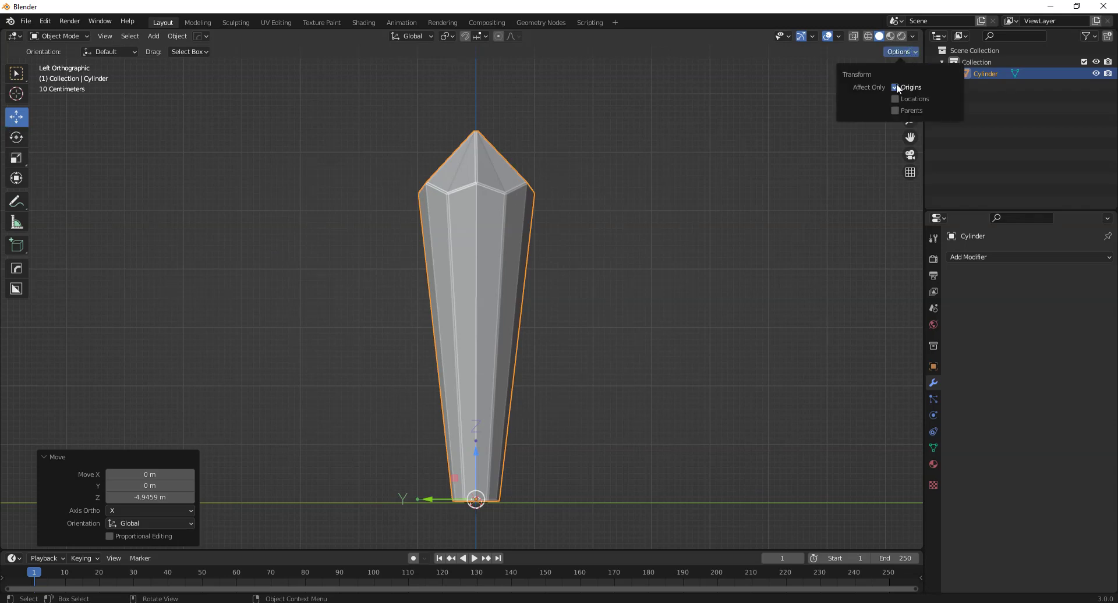
# Step: Try moving the crystal along Y and rotating it around its base origin
pyautogui.moveTo(677, 246); pyautogui.dragTo(478, 438, button='middle')
pyautogui.press('g')
pyautogui.press('y')
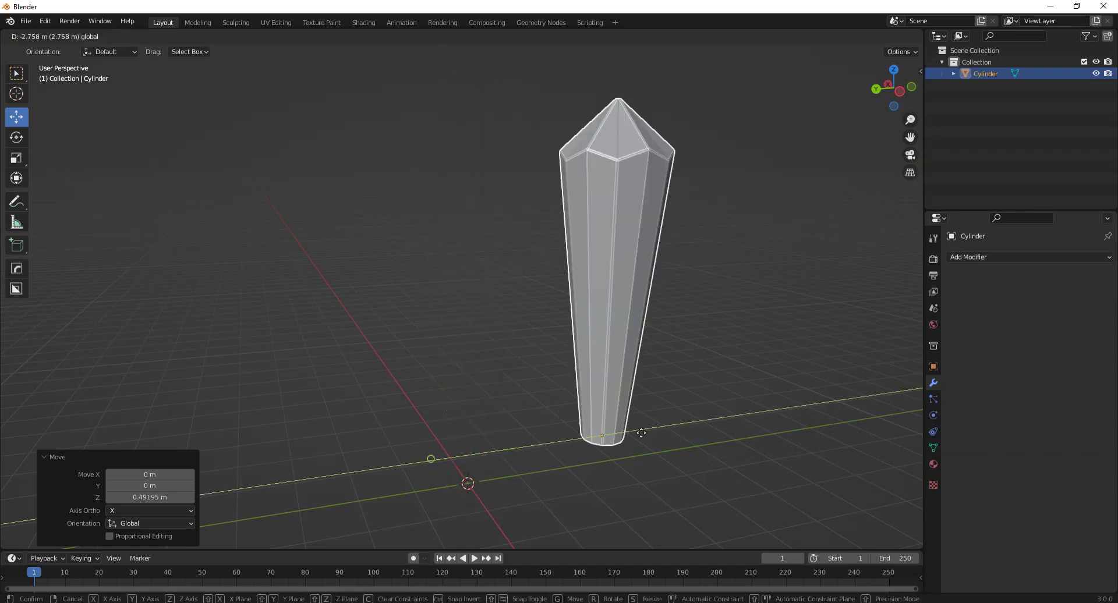
pyautogui.click(461, 456)
pyautogui.press('r')
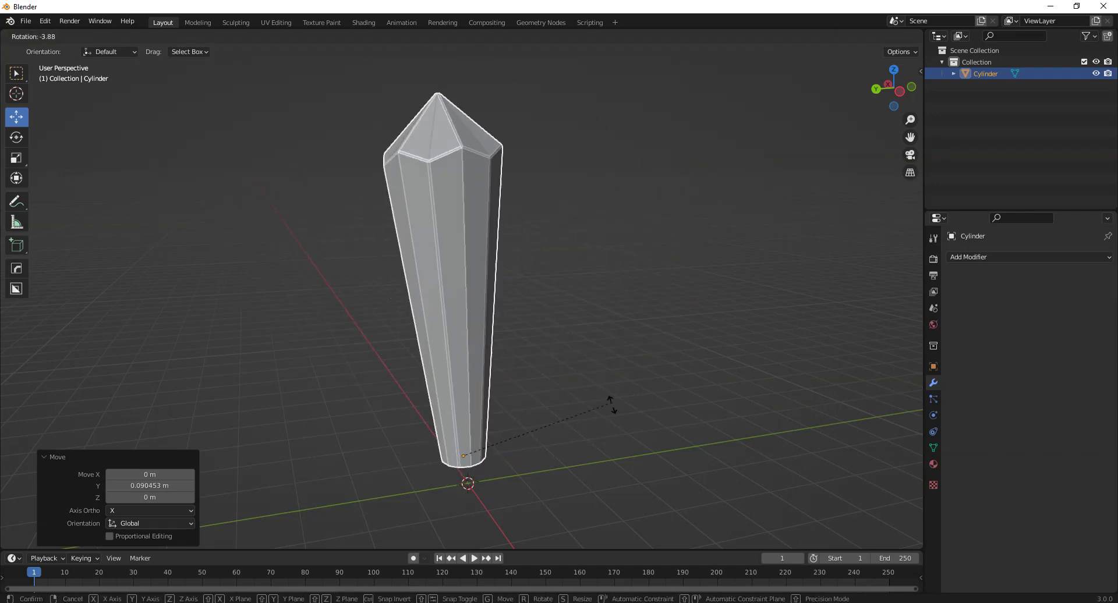
pyautogui.press('Escape')
pyautogui.moveTo(535, 341); pyautogui.dragTo(498, 399, button='middle')
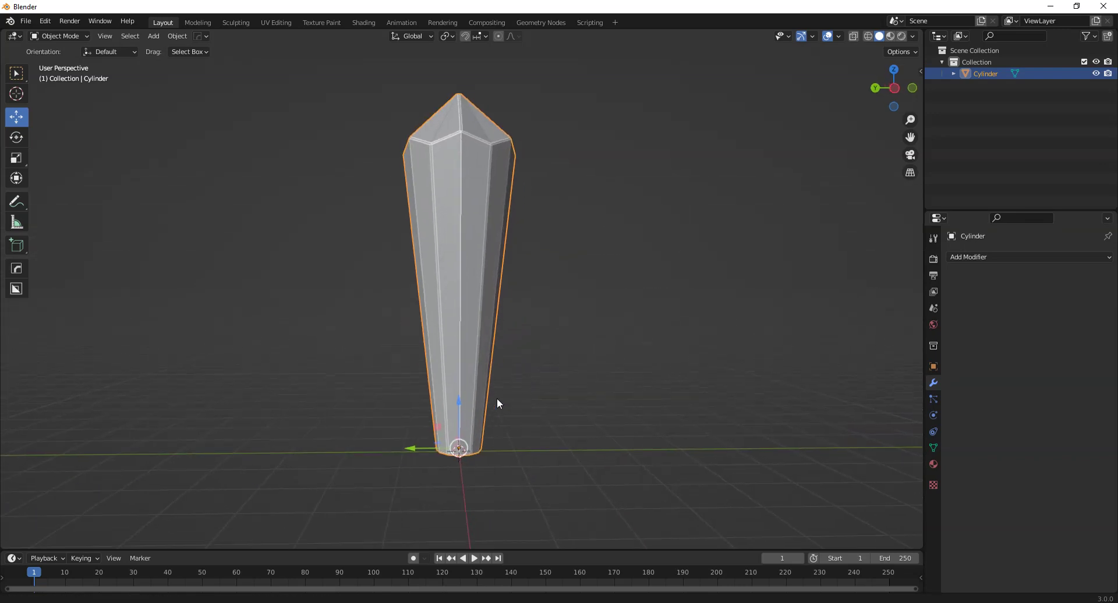
pyautogui.scroll(1, 535, 328)
pyautogui.click(45, 20)
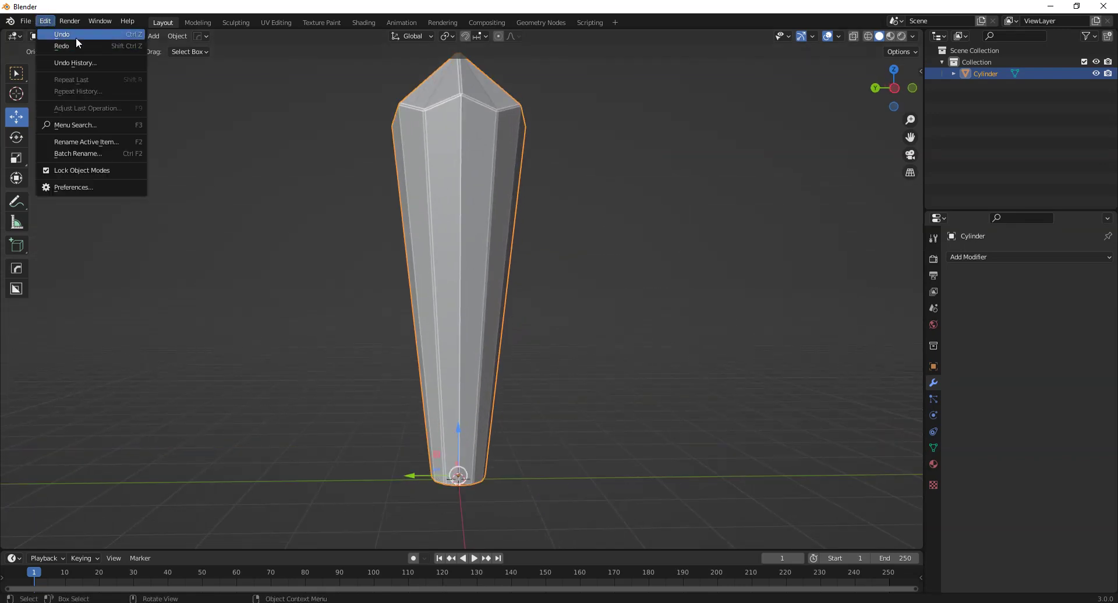
pyautogui.click(45, 21)
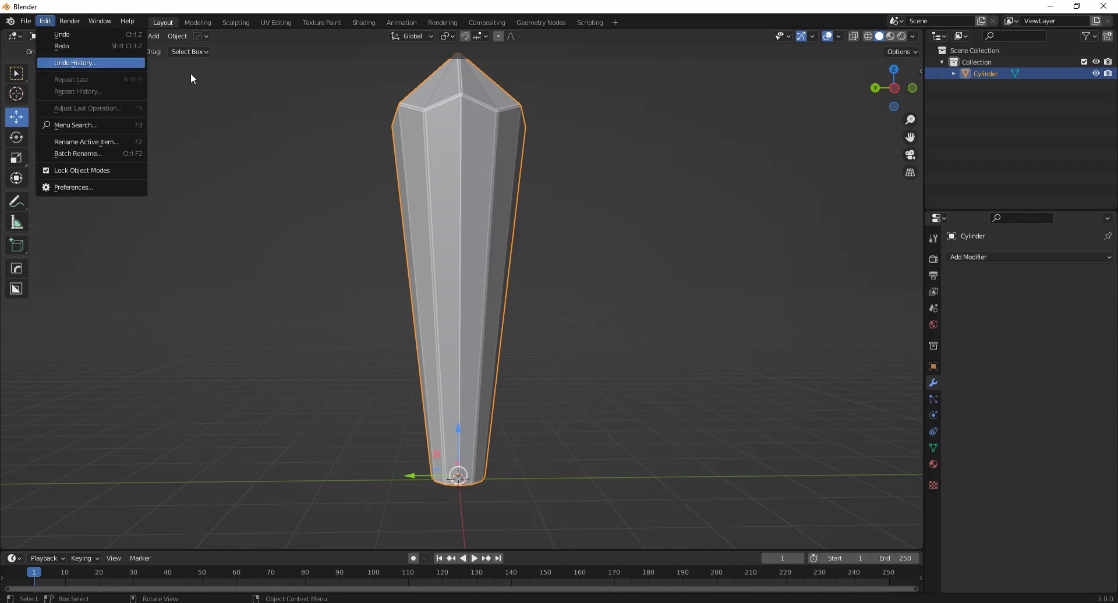
pyautogui.click(82, 43)
# Step: Add a plane at the crystal's base and scale it up about 3.3 times as the ground
pyautogui.moveTo(464, 320); pyautogui.dragTo(407, 434, button='middle')
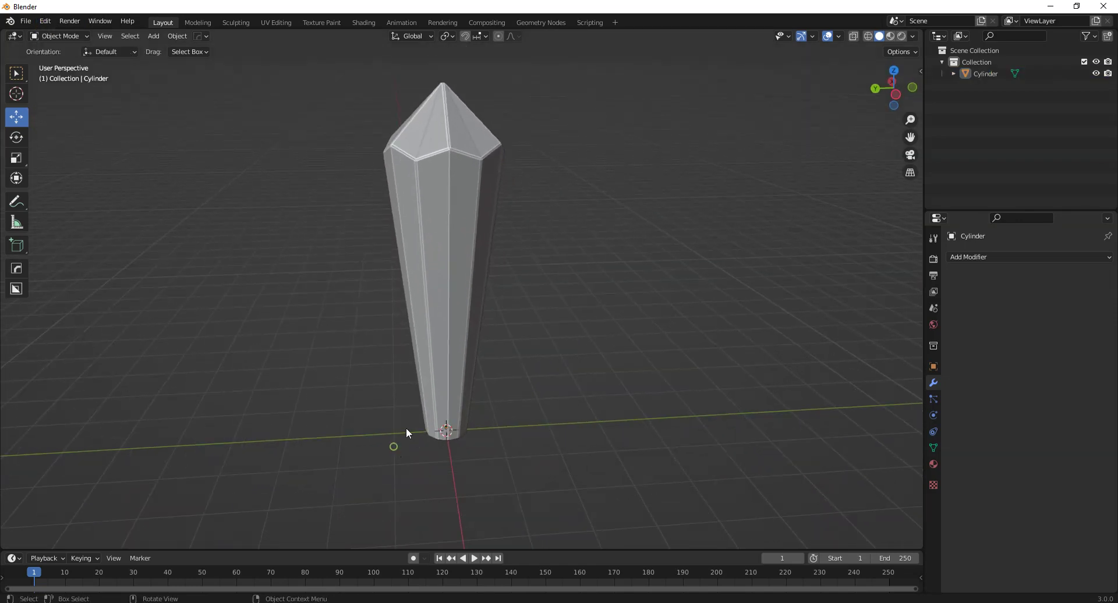
pyautogui.hotkey('shift', 'a')
pyautogui.moveTo(393, 357)
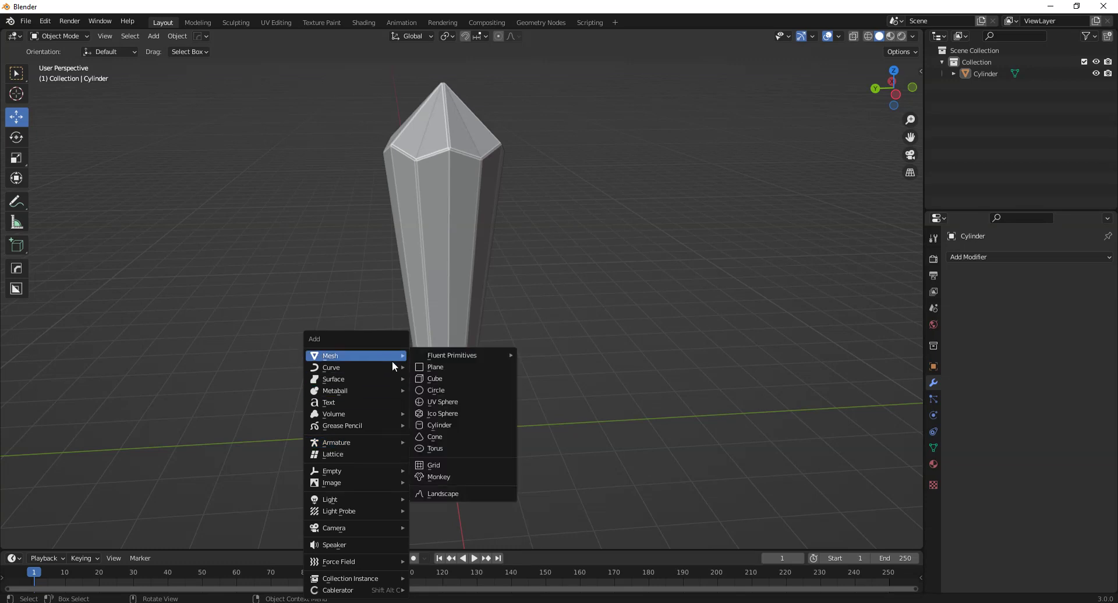
pyautogui.click(453, 366)
pyautogui.press('s')
pyautogui.click(650, 414)
pyautogui.moveTo(651, 415); pyautogui.dragTo(509, 382, button='middle')
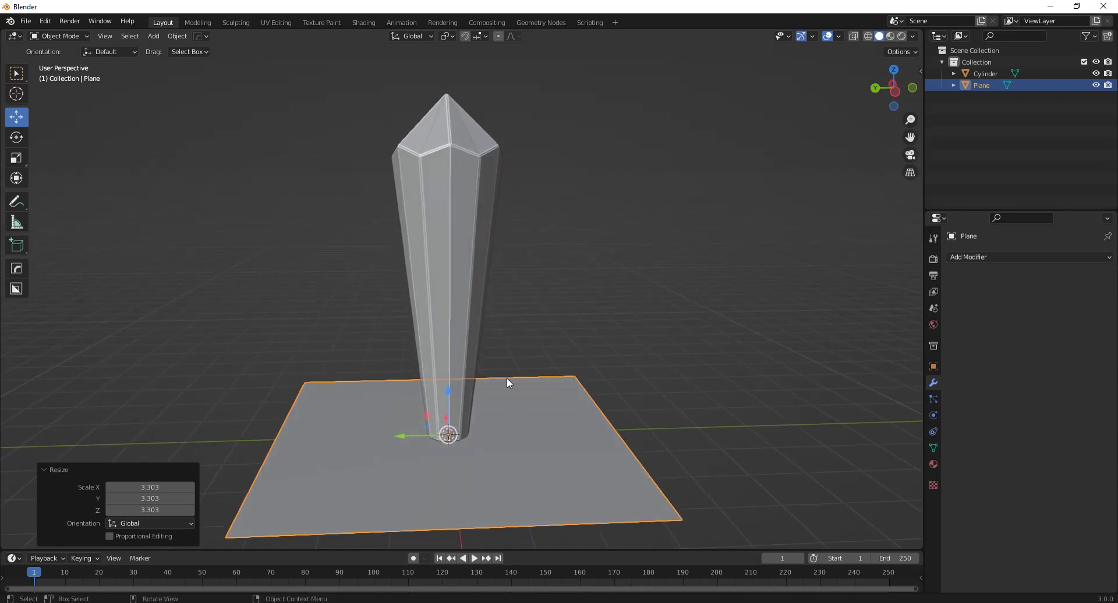
pyautogui.click(462, 268)
pyautogui.moveTo(466, 309); pyautogui.dragTo(471, 318, button='middle')
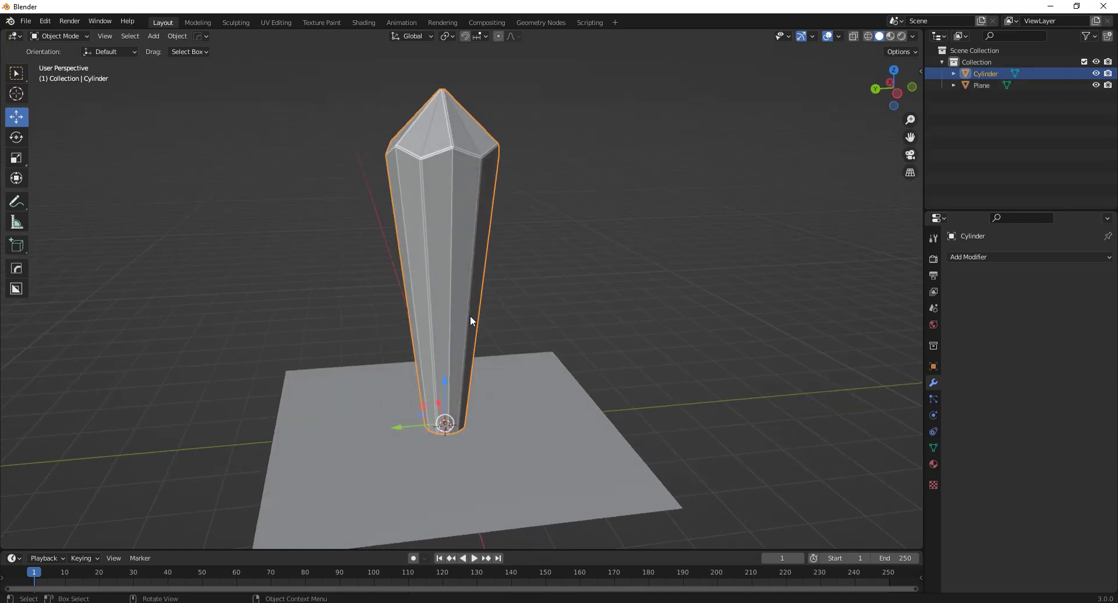
pyautogui.moveTo(510, 371); pyautogui.dragTo(507, 367, button='middle')
pyautogui.click(530, 448)
pyautogui.hotkey('ctrl', 'z')
pyautogui.click(523, 377)
pyautogui.click(523, 321)
# Step: Show the selectability toggles in the Outliner and make the ground plane unselectable
pyautogui.click(544, 425)
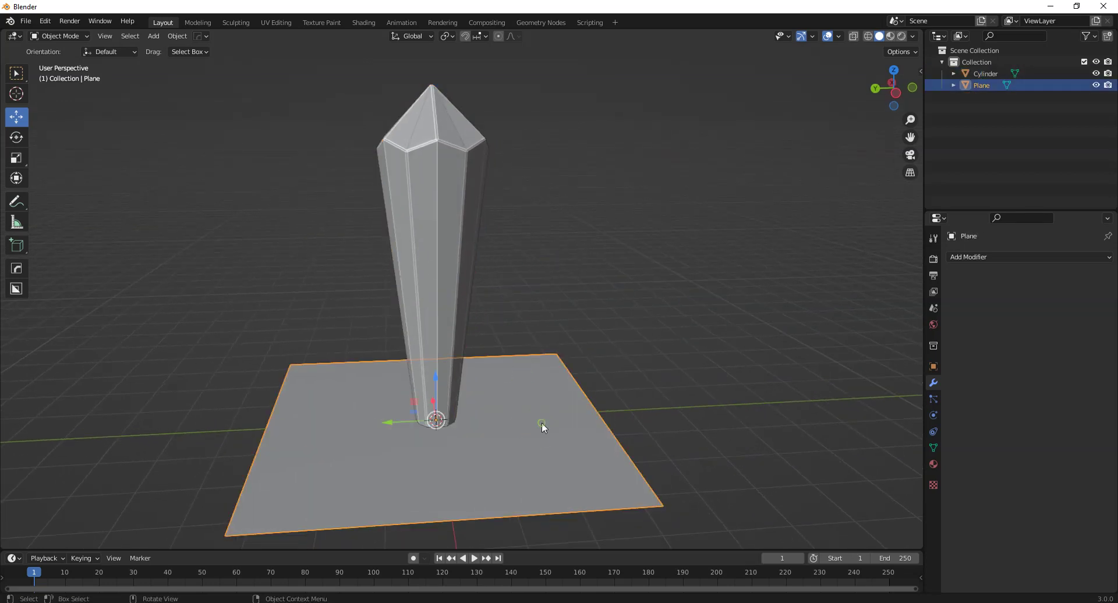
pyautogui.click(1088, 36)
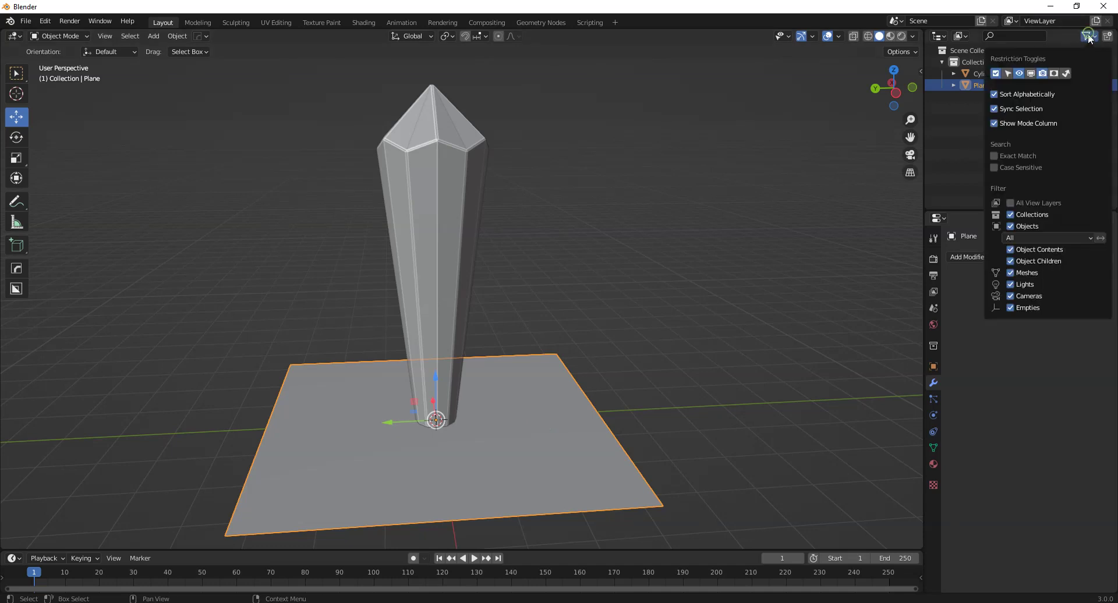
pyautogui.click(1006, 72)
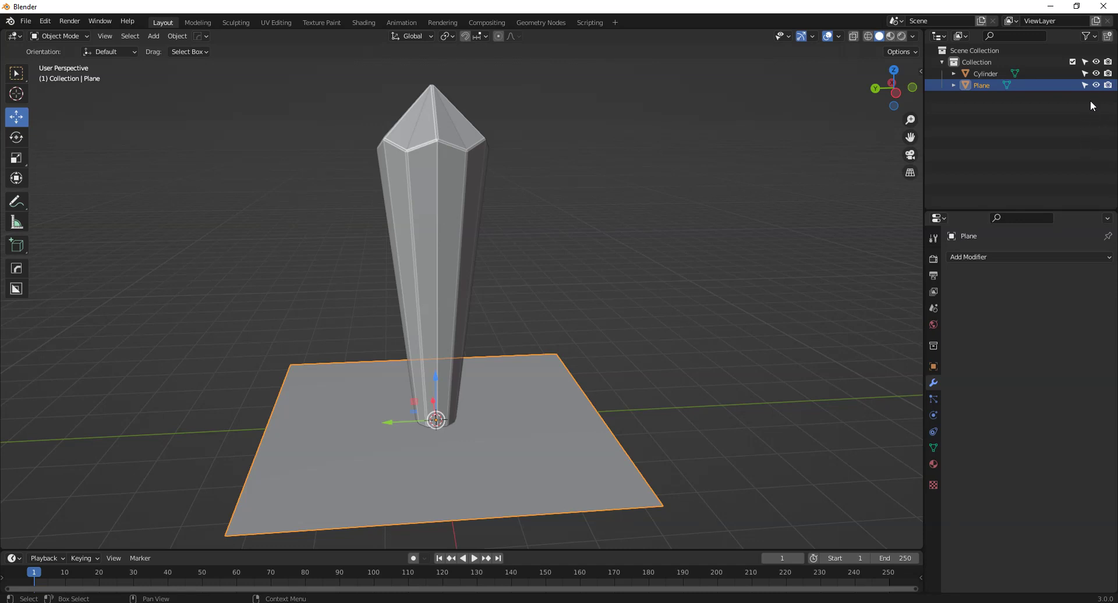
pyautogui.click(1082, 84)
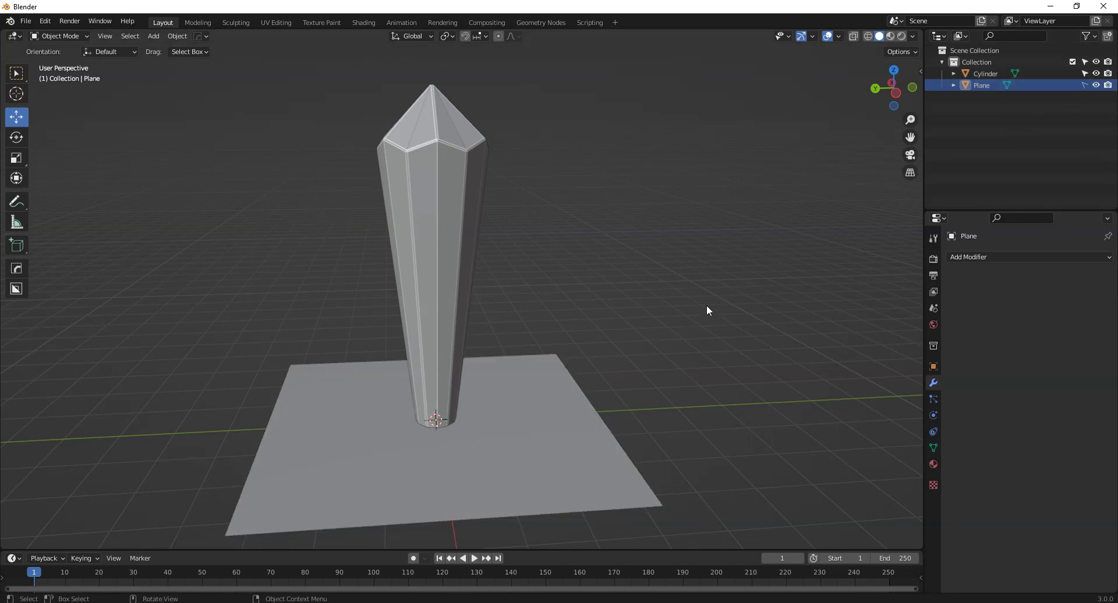
# Step: Check in the viewport whether the crystal and the ground plane can be selected
pyautogui.click(415, 250)
pyautogui.click(345, 456)
pyautogui.click(397, 358)
pyautogui.click(536, 399)
pyautogui.moveTo(536, 399)
pyautogui.mouseDown(button='middle')
pyautogui.moveTo(522, 387)
pyautogui.moveTo(557, 402)
pyautogui.mouseUp(button='middle')
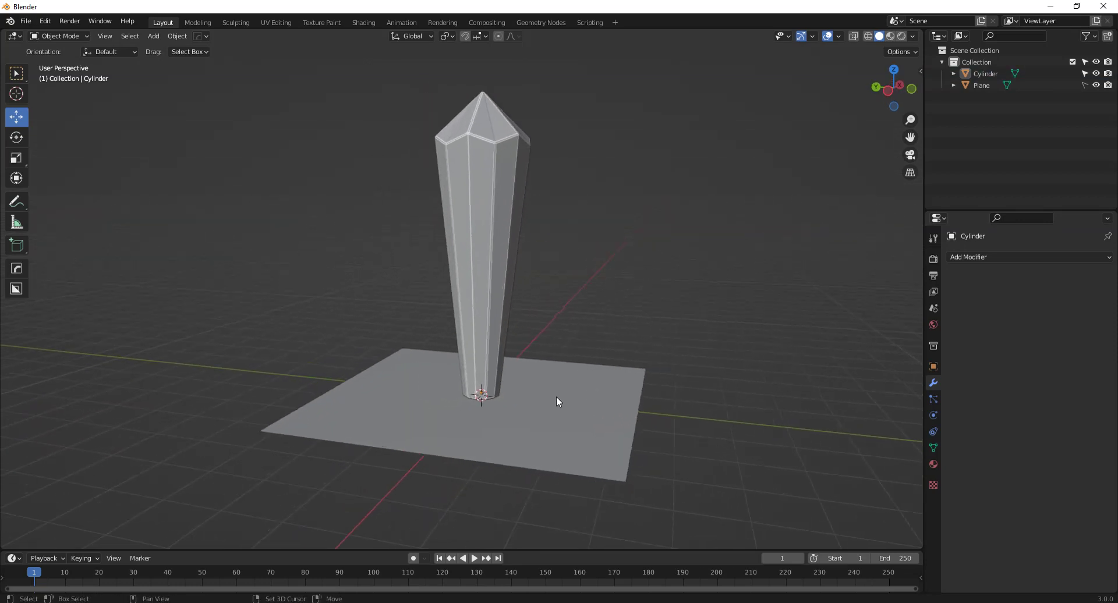
pyautogui.scroll(5, 557, 424)
pyautogui.moveTo(519, 439); pyautogui.dragTo(511, 249, button='middle')
pyautogui.scroll(-4, 497, 403)
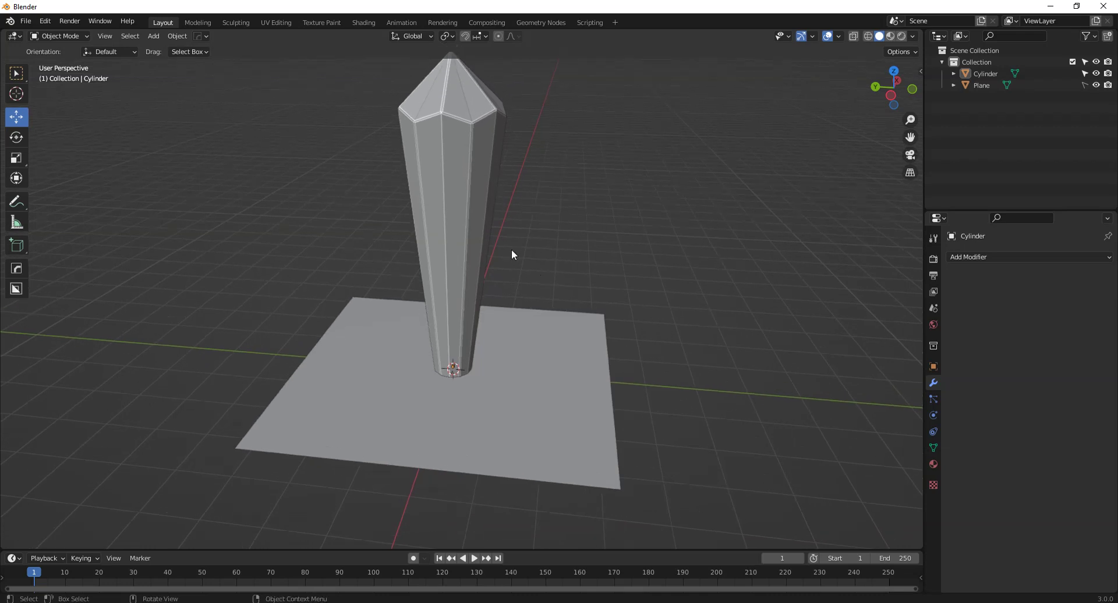
# Step: Create a new material on the crystal
pyautogui.click(467, 212)
pyautogui.moveTo(467, 212); pyautogui.dragTo(501, 276, button='middle')
pyautogui.scroll(3, 534, 294)
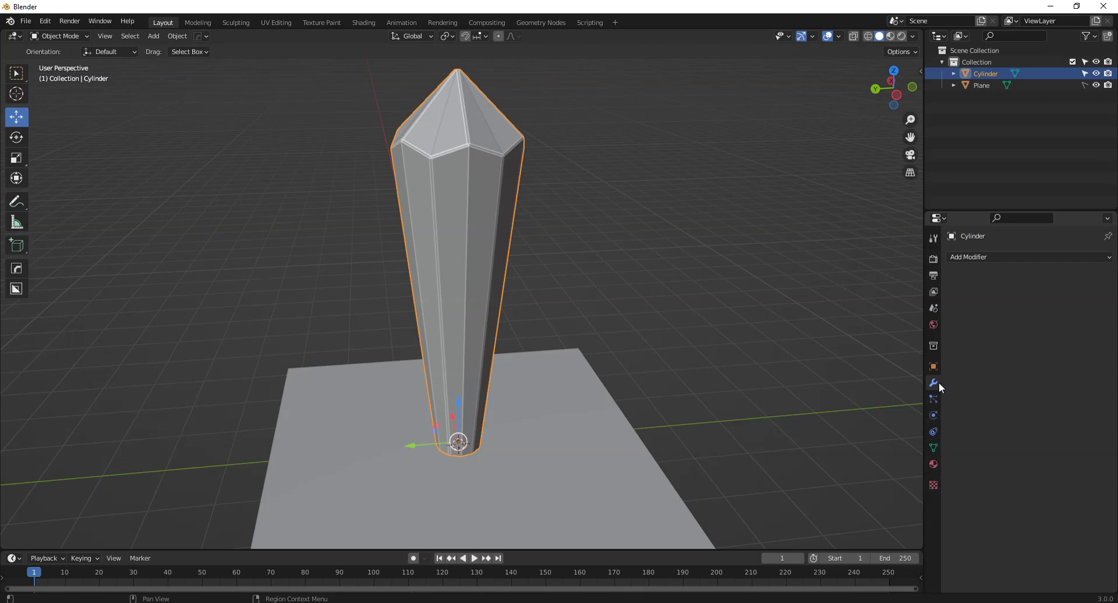
pyautogui.click(934, 466)
pyautogui.click(1013, 306)
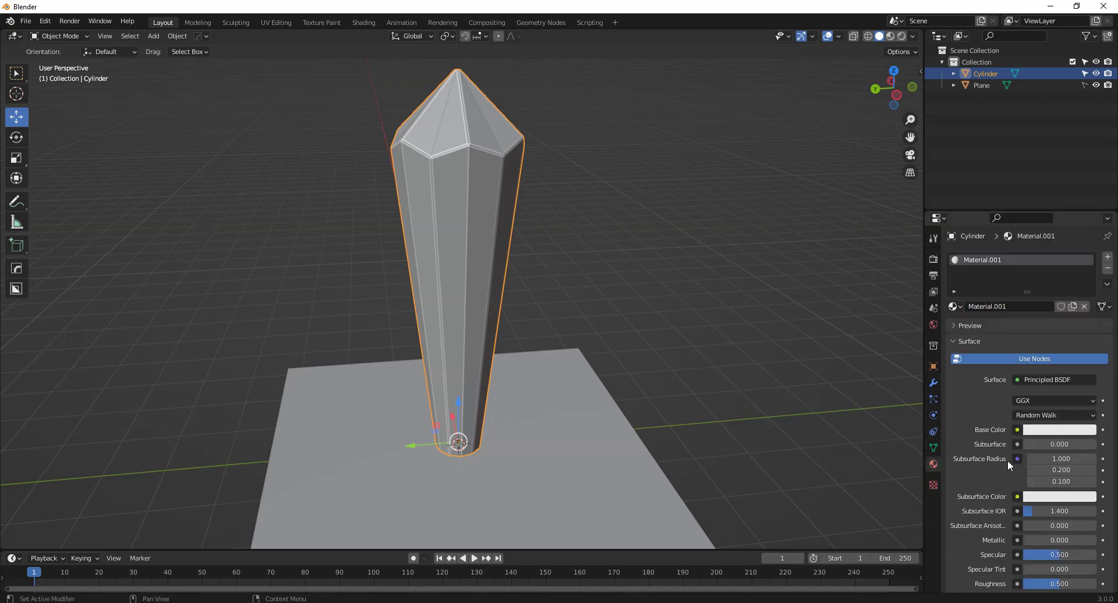
# Step: Set the crystal material's base color to a bright turquoise
pyautogui.scroll(-2, 998, 474)
pyautogui.click(1033, 384)
pyautogui.click(1036, 245)
pyautogui.moveTo(1031, 236)
pyautogui.mouseDown()
pyautogui.moveTo(1035, 248)
pyautogui.moveTo(1030, 240)
pyautogui.mouseUp()
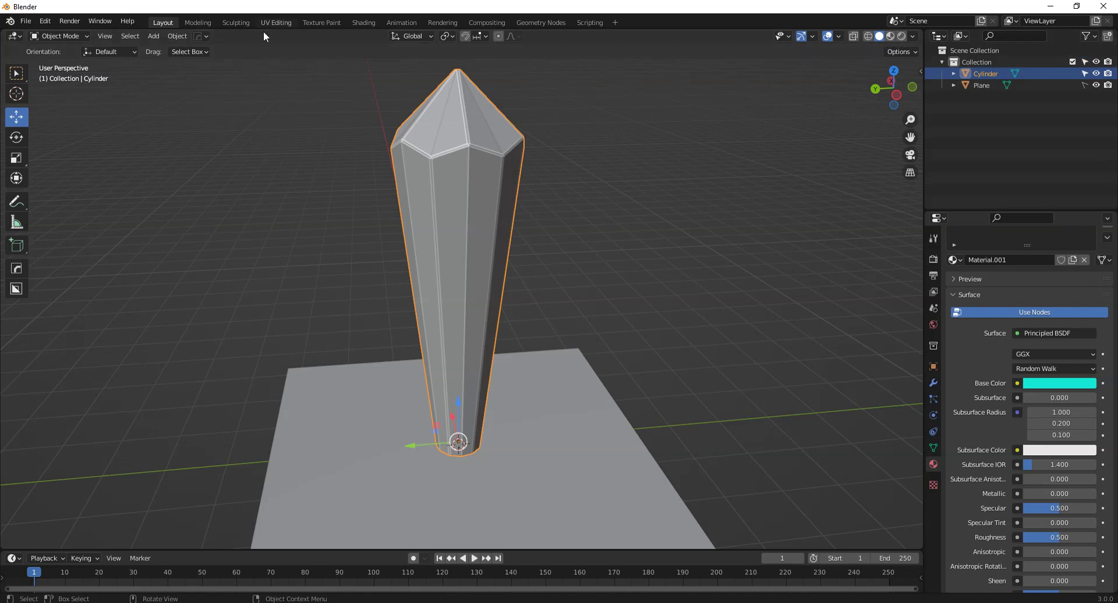
# Step: Display the Layout viewport in Material Preview shading
pyautogui.click(361, 22)
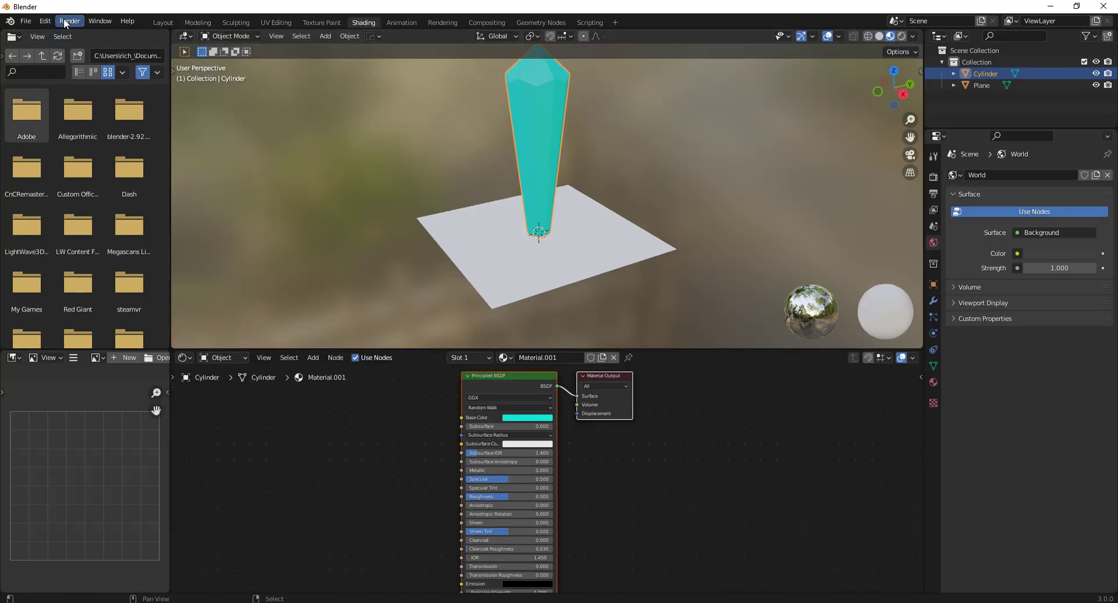
pyautogui.click(172, 23)
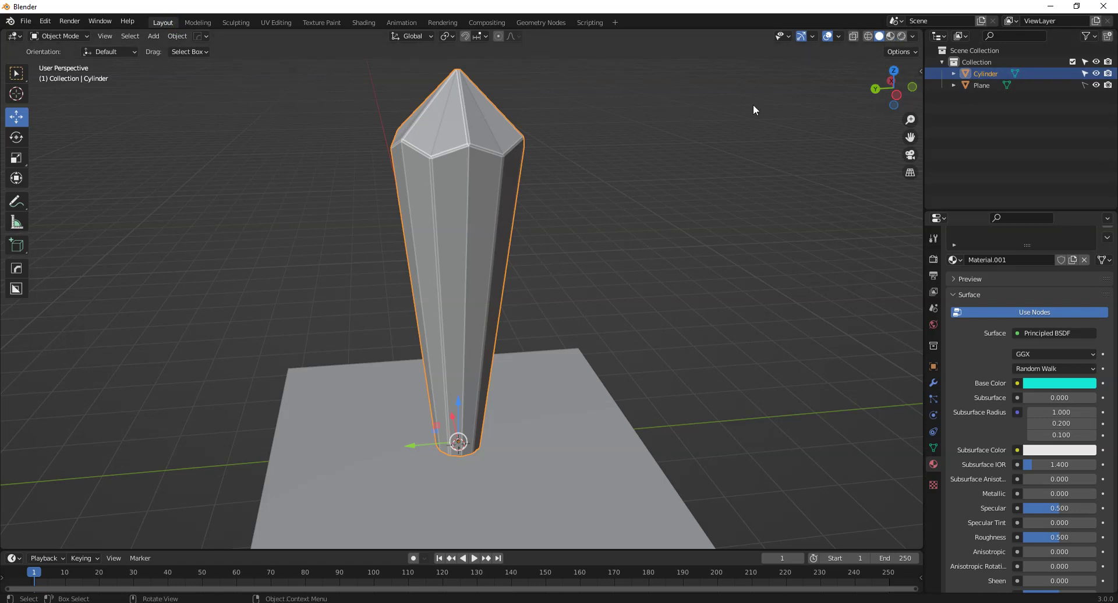
pyautogui.click(890, 36)
pyautogui.moveTo(739, 213); pyautogui.dragTo(506, 294, button='middle')
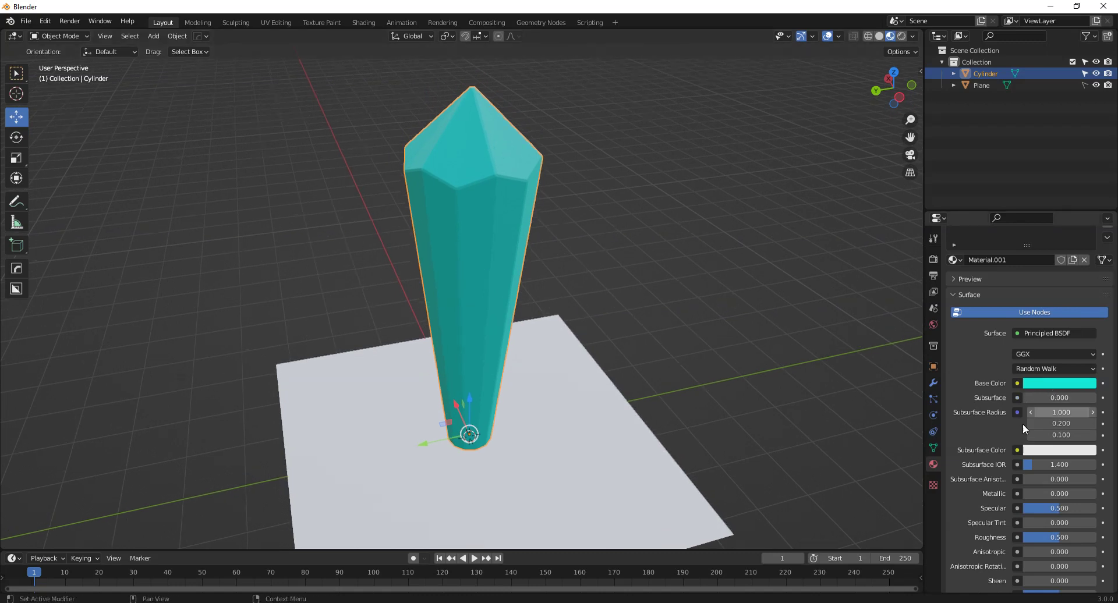
# Step: Set the crystal material's Metallic to 1.000 and its Roughness to about 0.1
pyautogui.scroll(-3, 1035, 443)
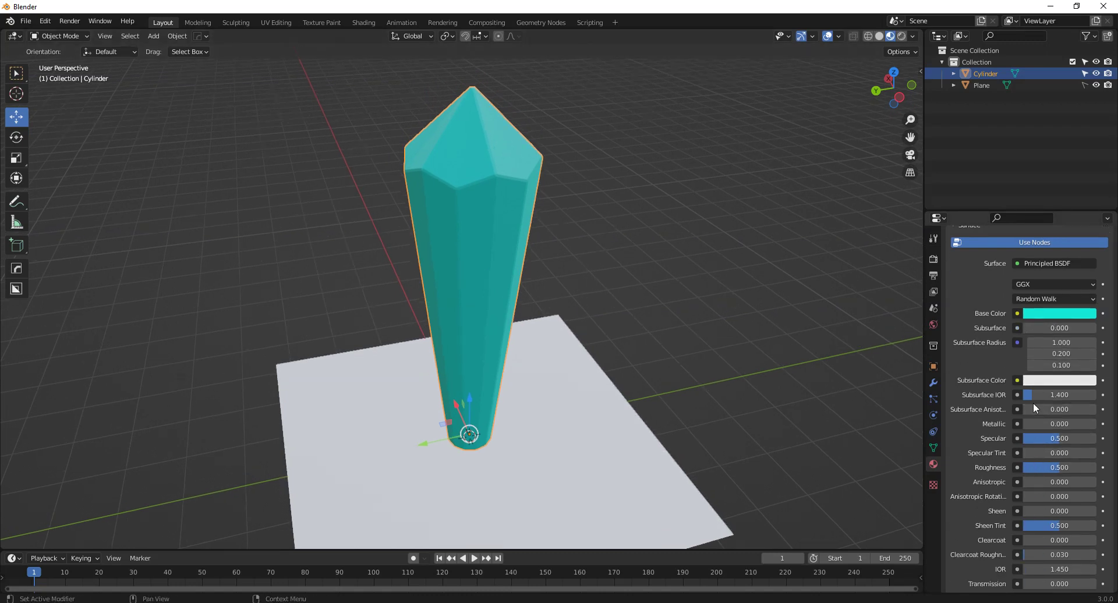
pyautogui.moveTo(543, 260); pyautogui.dragTo(495, 292, button='middle')
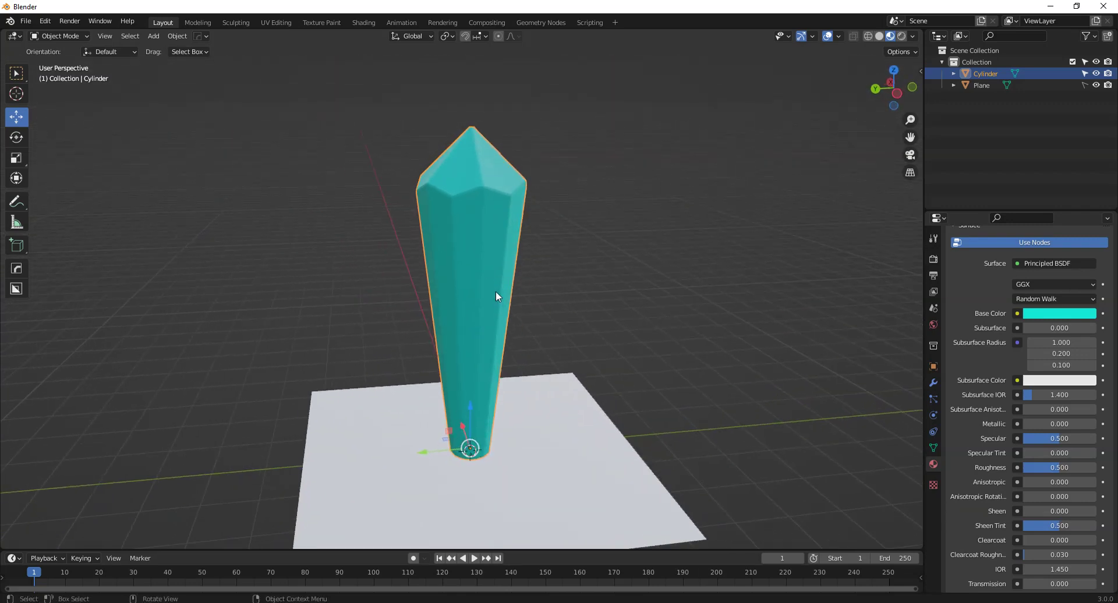
pyautogui.moveTo(1030, 424); pyautogui.dragTo(1096, 424)
pyautogui.moveTo(625, 261); pyautogui.dragTo(421, 99, button='middle')
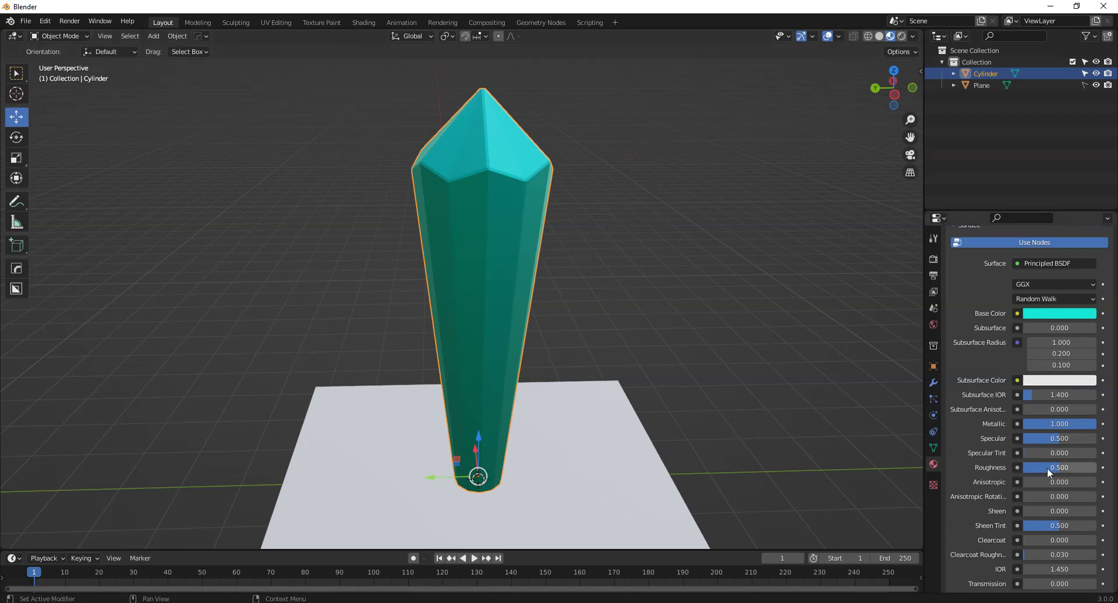
pyautogui.moveTo(1059, 467); pyautogui.dragTo(1030, 467)
pyautogui.moveTo(581, 331)
pyautogui.mouseDown(button='middle')
pyautogui.moveTo(652, 376)
pyautogui.moveTo(629, 320)
pyautogui.moveTo(596, 331)
pyautogui.mouseUp(button='middle')
# Step: Set the crystal material's Transmission to 1
pyautogui.scroll(-3, 1009, 505)
pyautogui.click(1054, 515)
pyautogui.write('1')
pyautogui.press('Return')
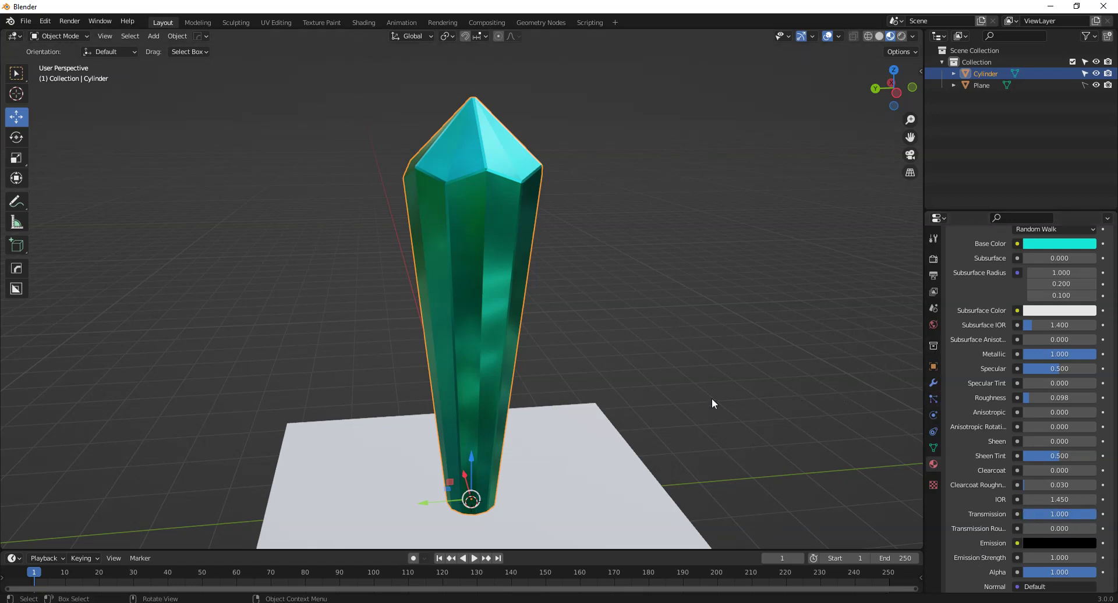
# Step: Duplicate the crystal in place and, in a side view, rotate the copy -36° about the X axis
pyautogui.moveTo(499, 278); pyautogui.dragTo(497, 378, button='middle')
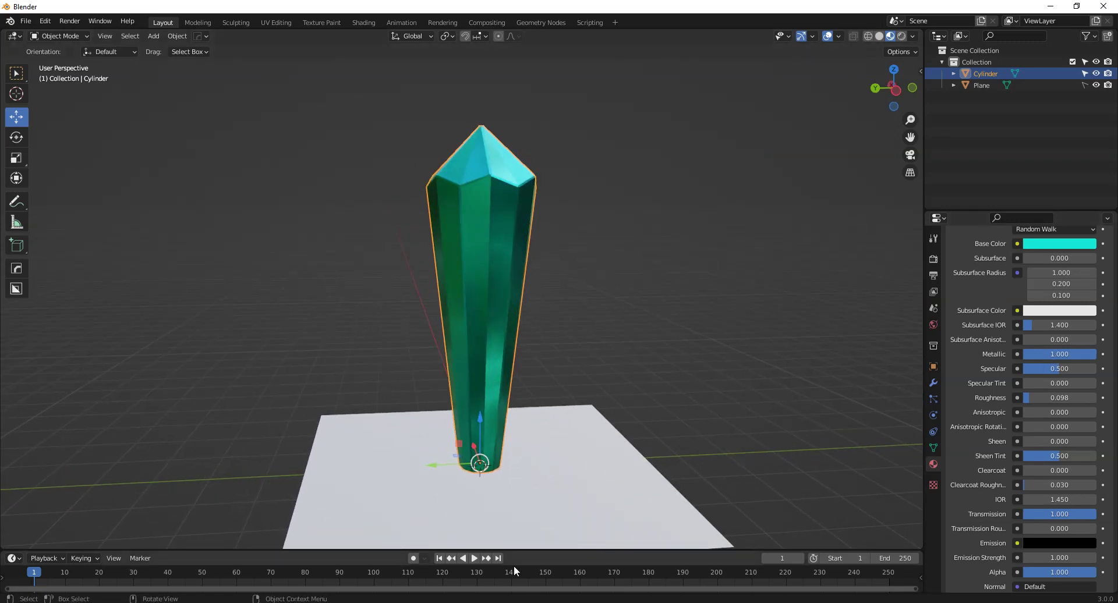
pyautogui.moveTo(494, 408)
pyautogui.mouseDown(button='middle')
pyautogui.moveTo(501, 396)
pyautogui.moveTo(478, 432)
pyautogui.moveTo(483, 411)
pyautogui.mouseUp(button='middle')
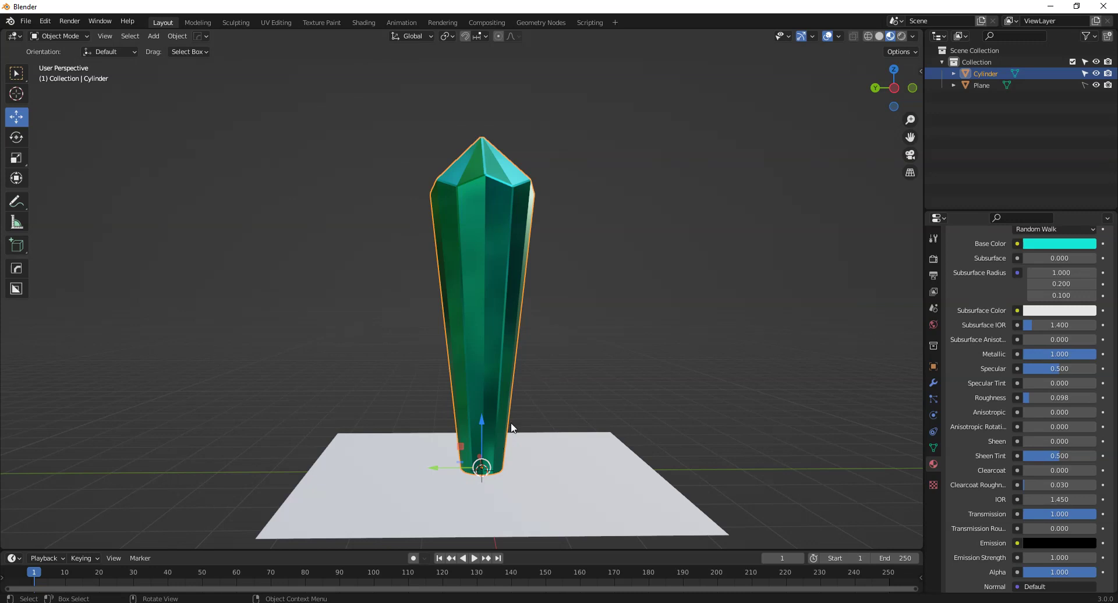
pyautogui.click(894, 88)
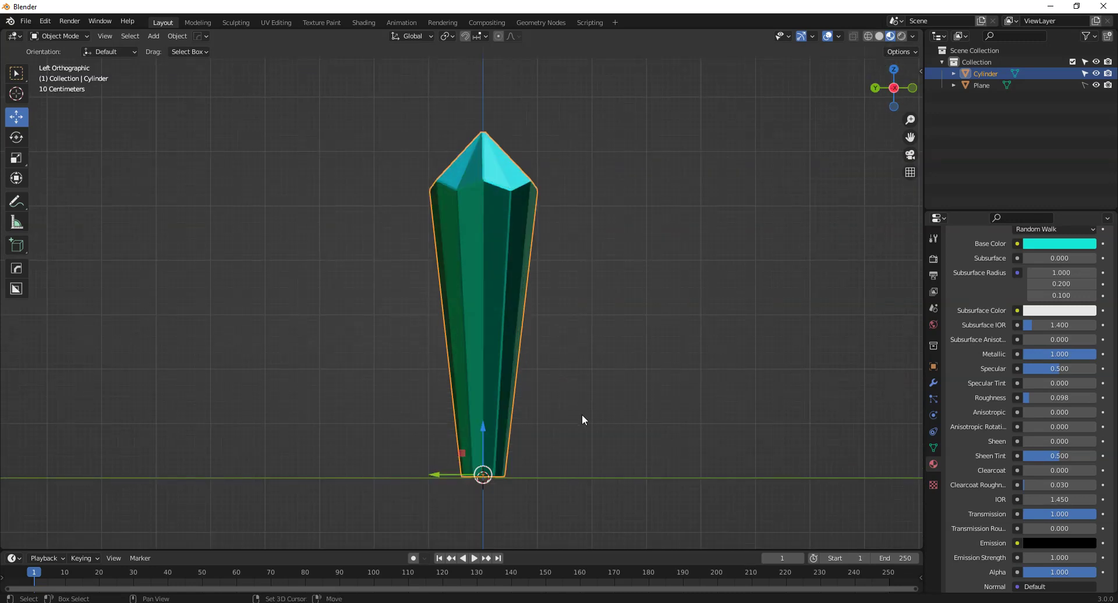
pyautogui.hotkey('shift', 'd')
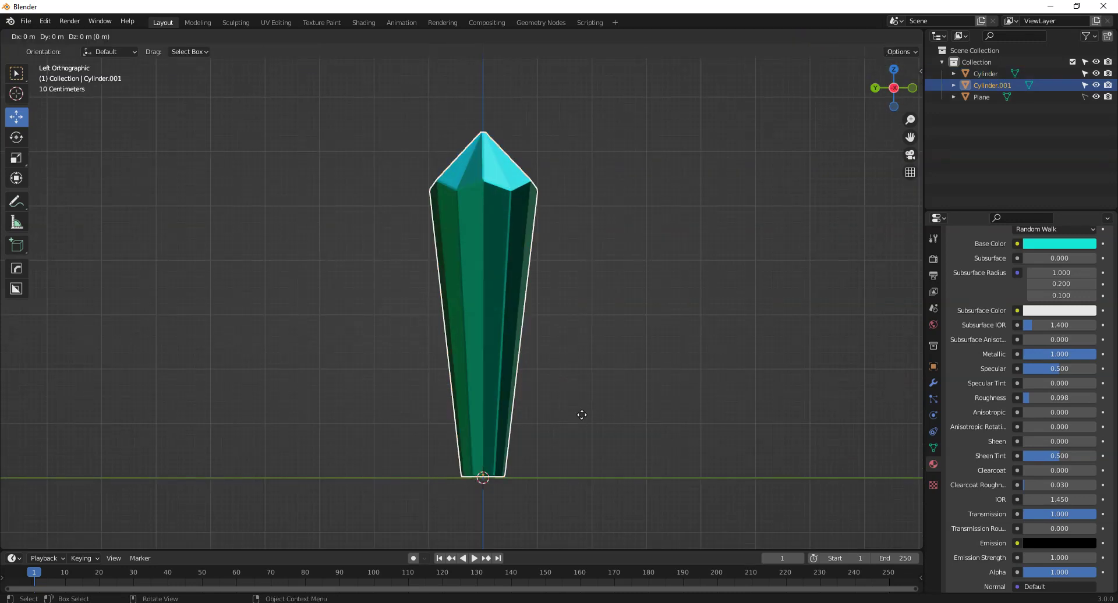
pyautogui.rightClick(581, 415)
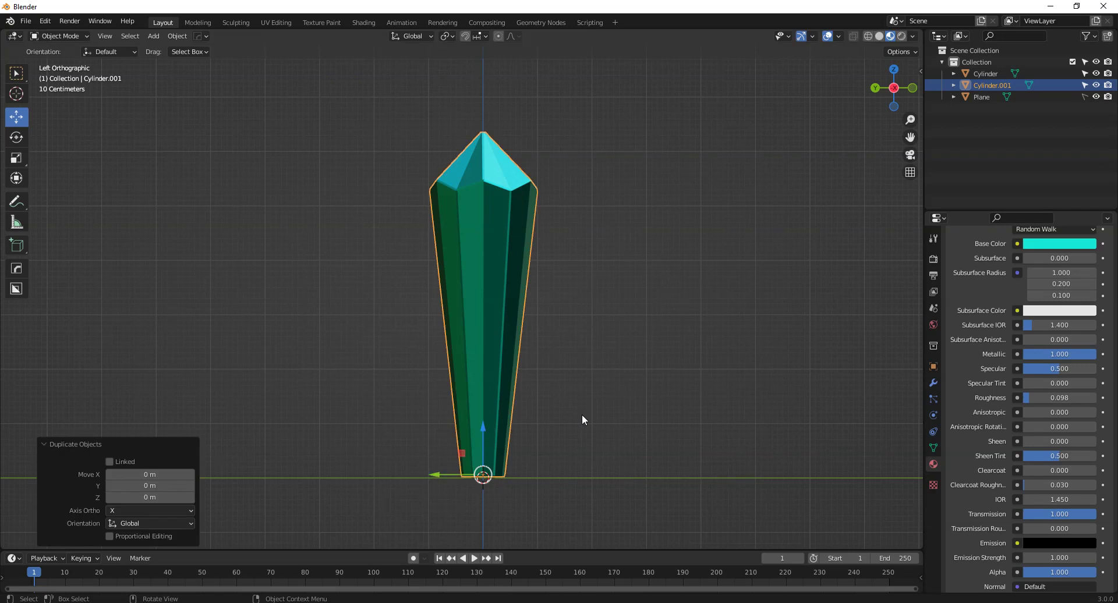
pyautogui.click(16, 138)
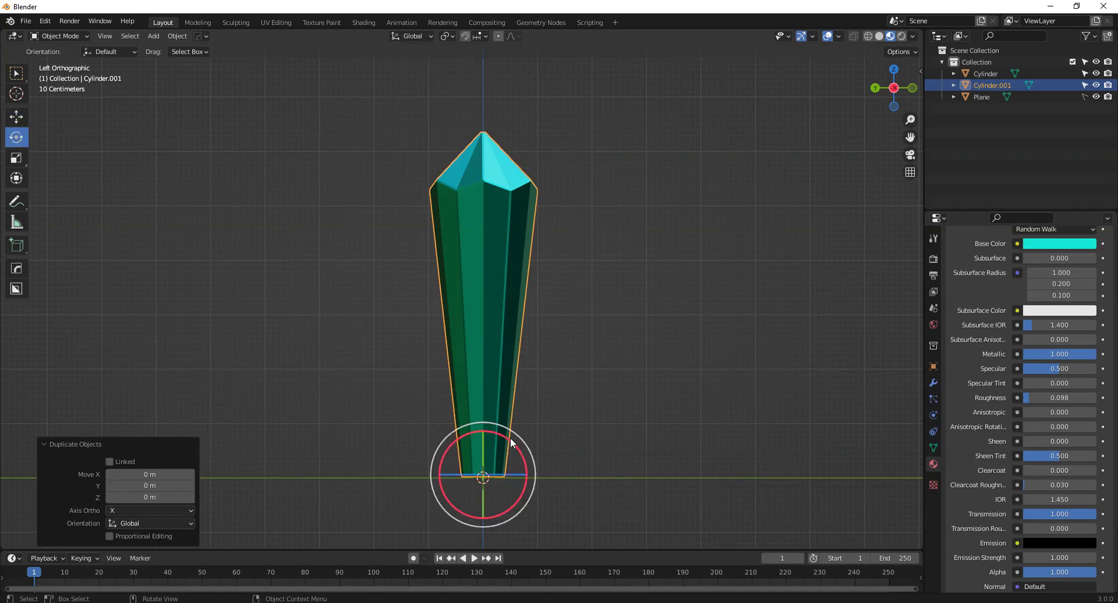
pyautogui.moveTo(510, 442); pyautogui.dragTo(489, 436)
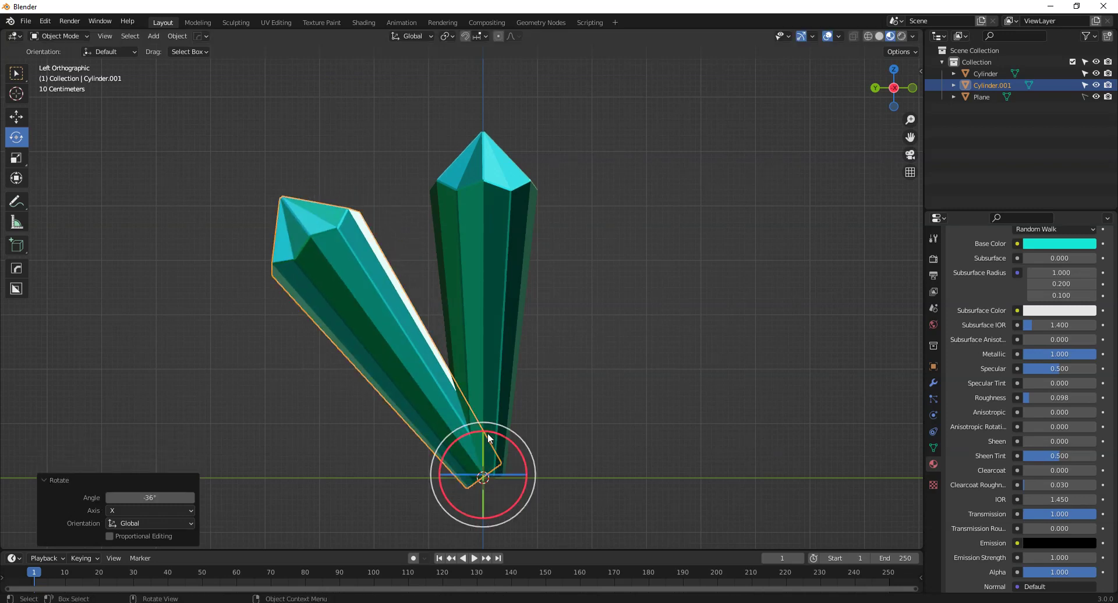
# Step: Scale the tilted crystal copy down to about 0.64 of its size
pyautogui.scroll(6, 1033, 389)
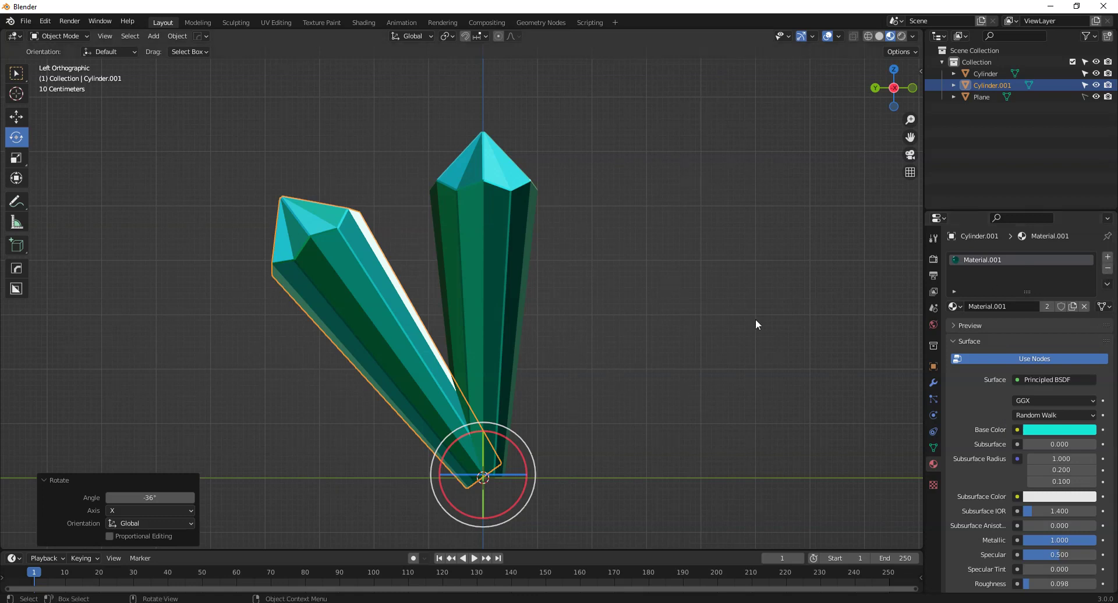
pyautogui.press('s')
pyautogui.click(562, 466)
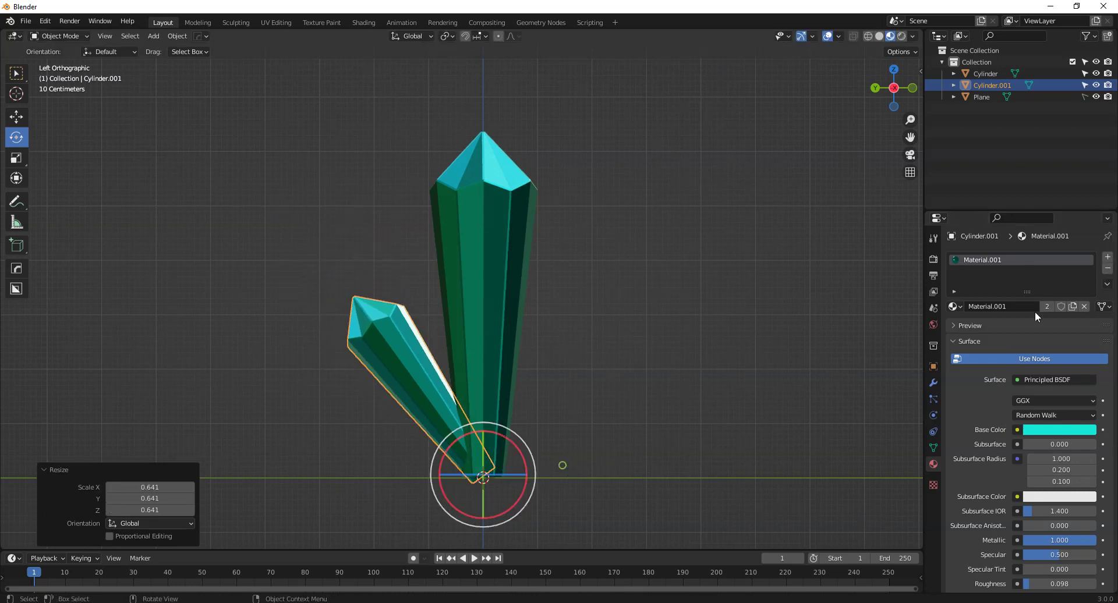
# Step: Add a duplicate of the small crystal, tilted to the opposite side of the main crystal and enlarged about 1.12 times
pyautogui.hotkey('shift', 'd')
pyautogui.rightClick(505, 418)
pyautogui.moveTo(515, 444); pyautogui.dragTo(558, 510)
pyautogui.press('s')
pyautogui.rightClick(573, 505)
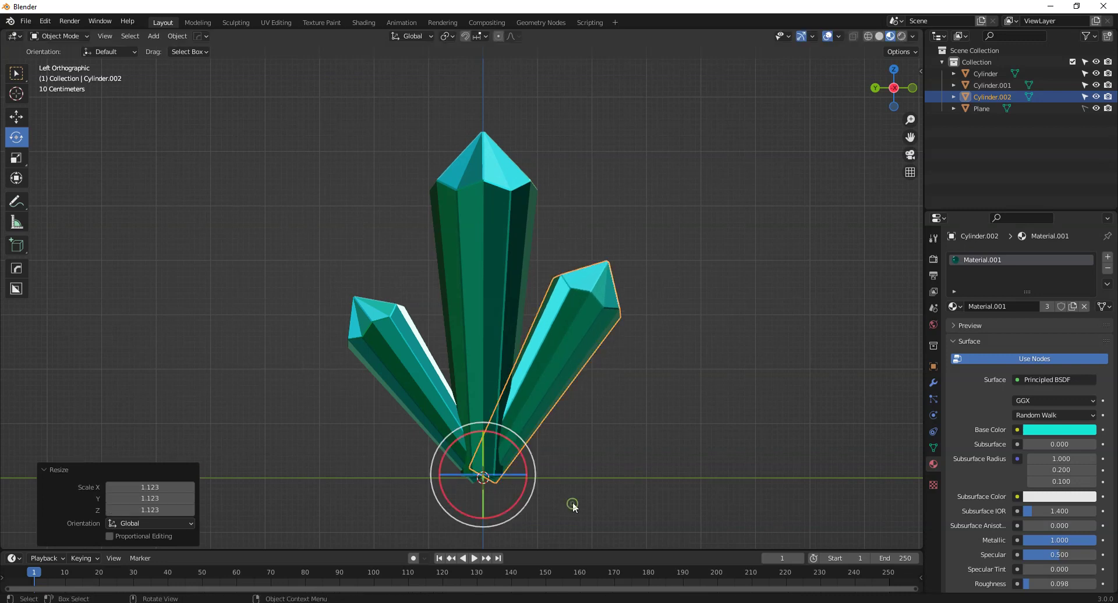
# Step: Duplicate the larger tilted crystal in place, rotate the copy -26.7° about the X axis and tilt it about the Y axis
pyautogui.hotkey('shift', 'd')
pyautogui.rightClick(572, 501)
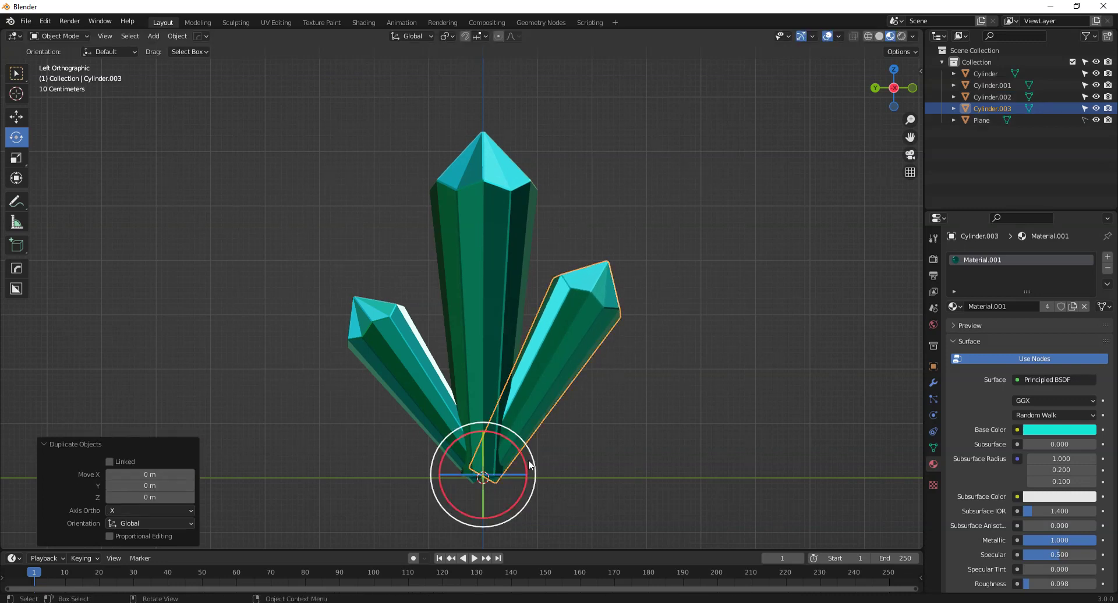
pyautogui.moveTo(522, 463); pyautogui.dragTo(486, 448)
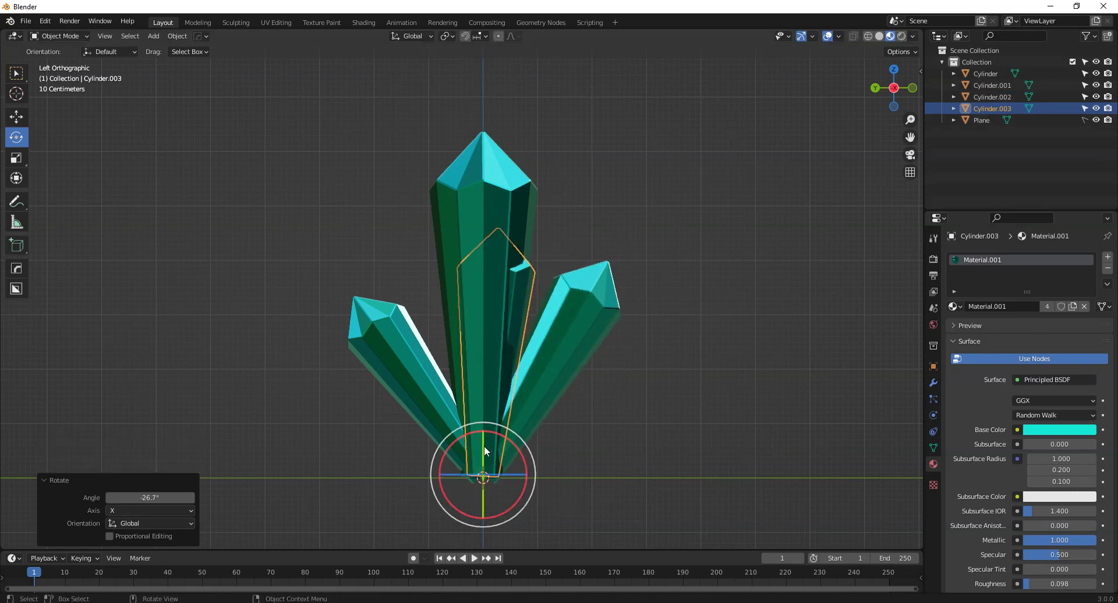
pyautogui.press('r')
pyautogui.press('y')
pyautogui.click(492, 460)
# Step: Tilt the new crystal slightly sideways and scale it down to about 0.49 of its size
pyautogui.moveTo(515, 448)
pyautogui.mouseDown()
pyautogui.moveTo(535, 449)
pyautogui.moveTo(530, 458)
pyautogui.mouseUp()
pyautogui.press('s')
pyautogui.click(512, 469)
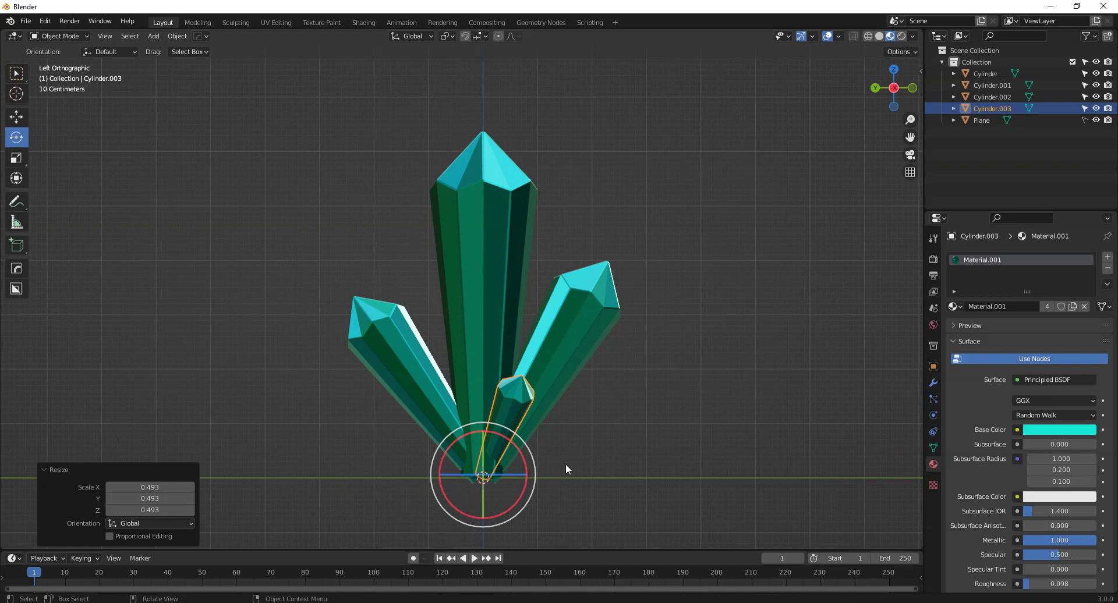
# Step: Duplicate the smallest crystal in place and rotate the copy about -46° about the X axis
pyautogui.hotkey('shift', 'd')
pyautogui.rightClick(567, 464)
pyautogui.moveTo(513, 463); pyautogui.dragTo(494, 422)
# Step: Add another duplicate of the small front crystal, rotated between the two small ones and scaled down further
pyautogui.hotkey('shift', 'd')
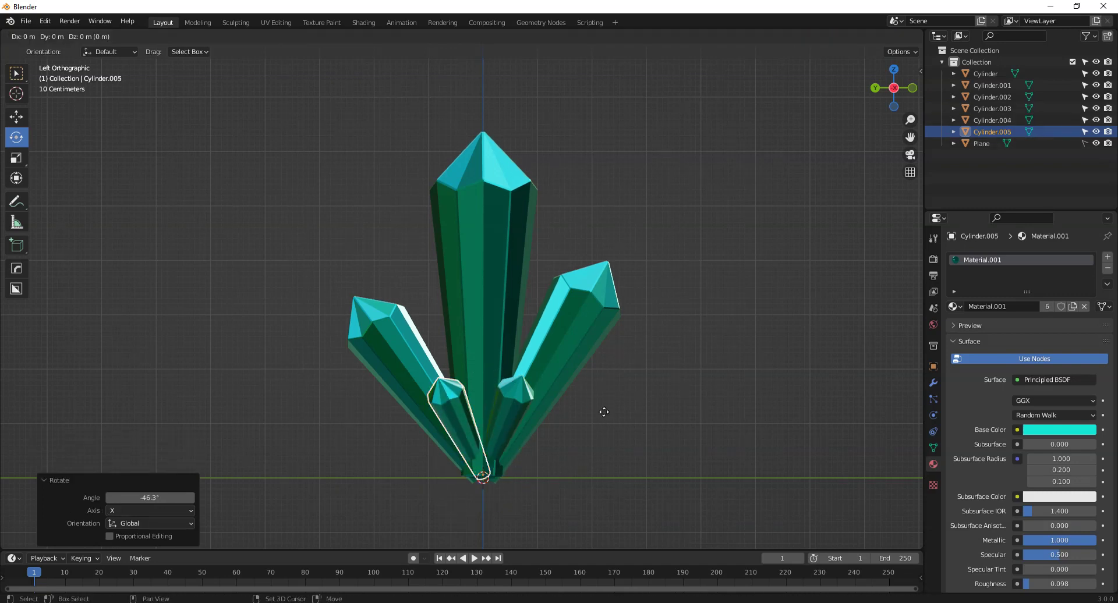
pyautogui.rightClick(603, 411)
pyautogui.moveTo(513, 441); pyautogui.dragTo(554, 442)
pyautogui.press('s')
pyautogui.click(518, 463)
pyautogui.click(553, 442)
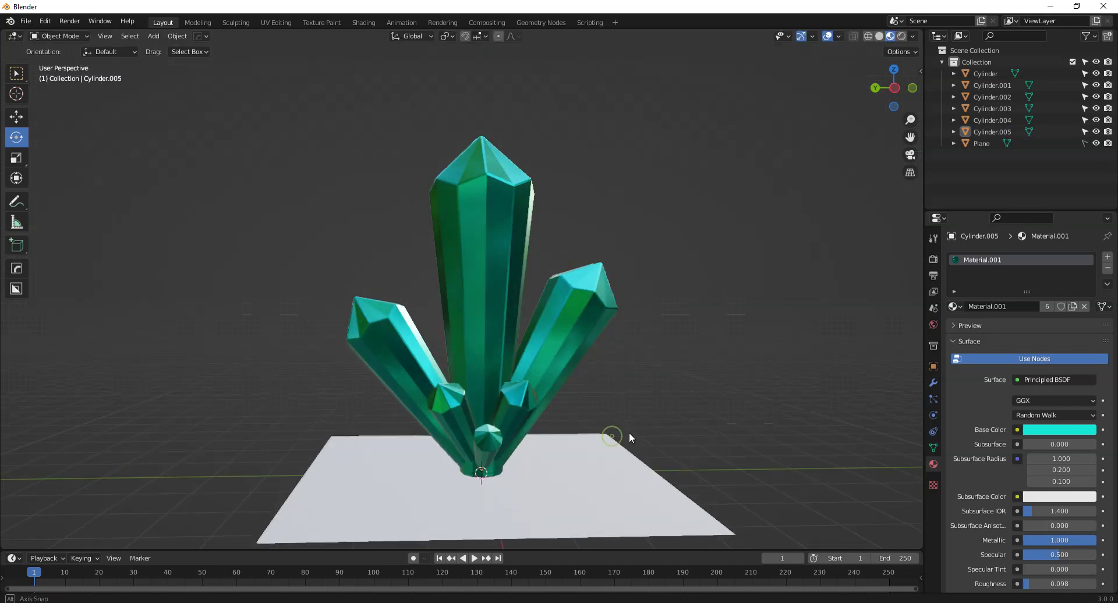
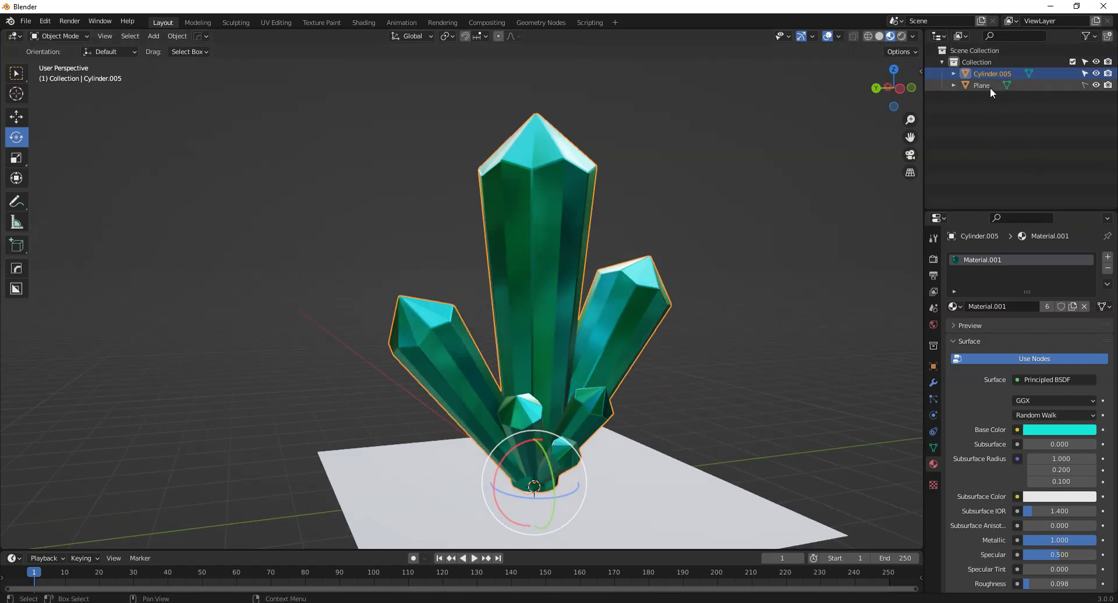
# Step: Add a duplicate of the joined crystal cluster, rotated about -18° about the X axis and scaled to about 0.55
pyautogui.moveTo(669, 345); pyautogui.dragTo(582, 404, button='middle')
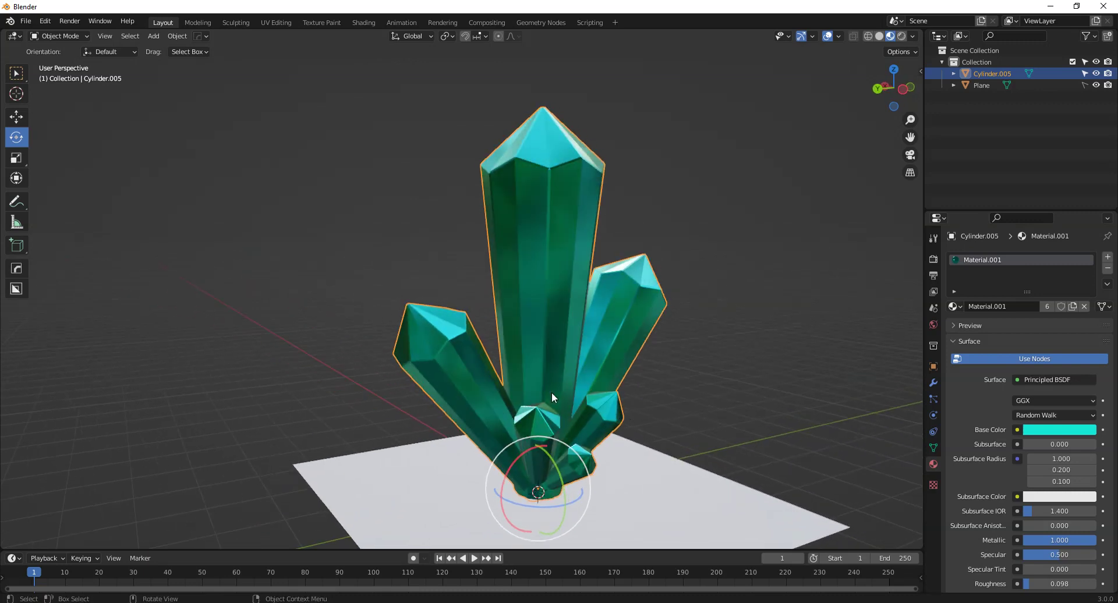
pyautogui.rightClick(528, 397)
pyautogui.moveTo(609, 385)
pyautogui.mouseDown(button='middle')
pyautogui.moveTo(582, 384)
pyautogui.moveTo(568, 361)
pyautogui.moveTo(591, 374)
pyautogui.mouseUp(button='middle')
pyautogui.hotkey('shift', 'd')
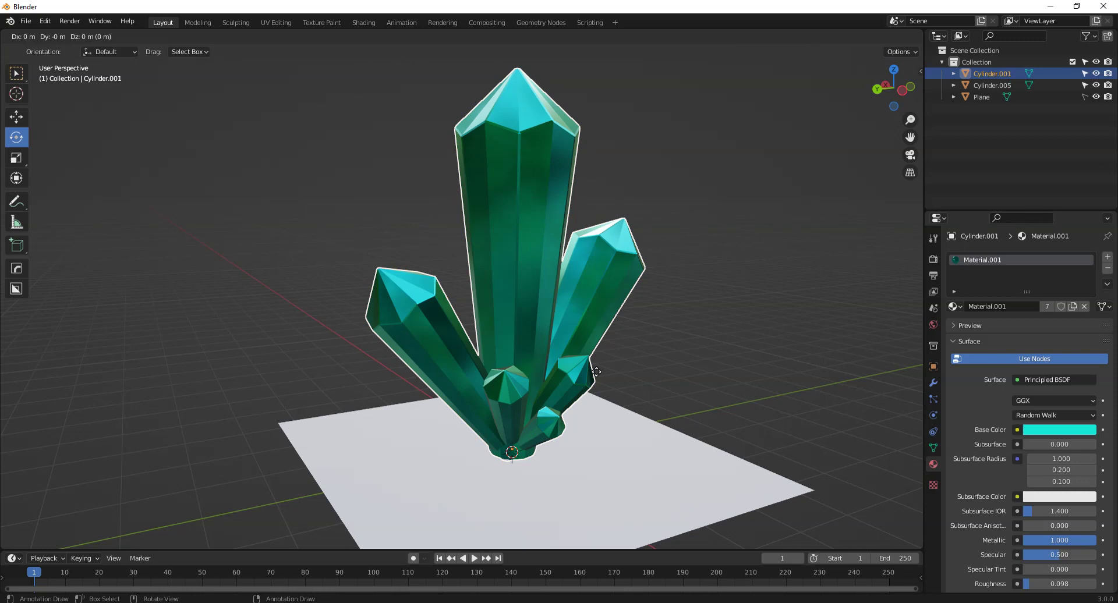
pyautogui.rightClick(597, 372)
pyautogui.moveTo(513, 465); pyautogui.dragTo(495, 471)
pyautogui.moveTo(505, 414); pyautogui.dragTo(499, 445)
pyautogui.press('s')
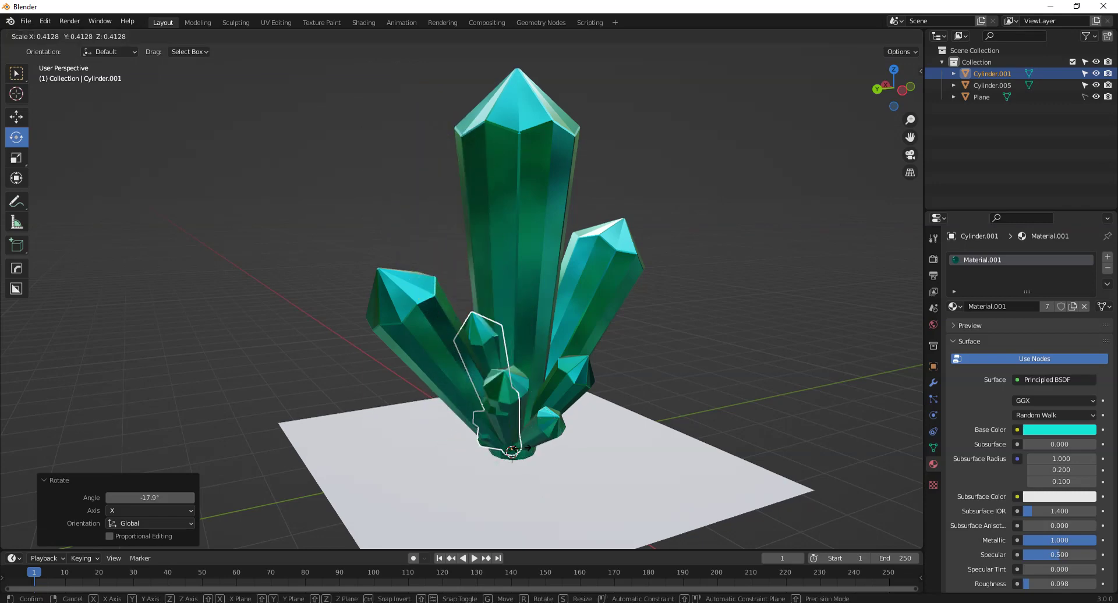
pyautogui.click(527, 444)
pyautogui.moveTo(527, 444); pyautogui.dragTo(516, 407, button='middle')
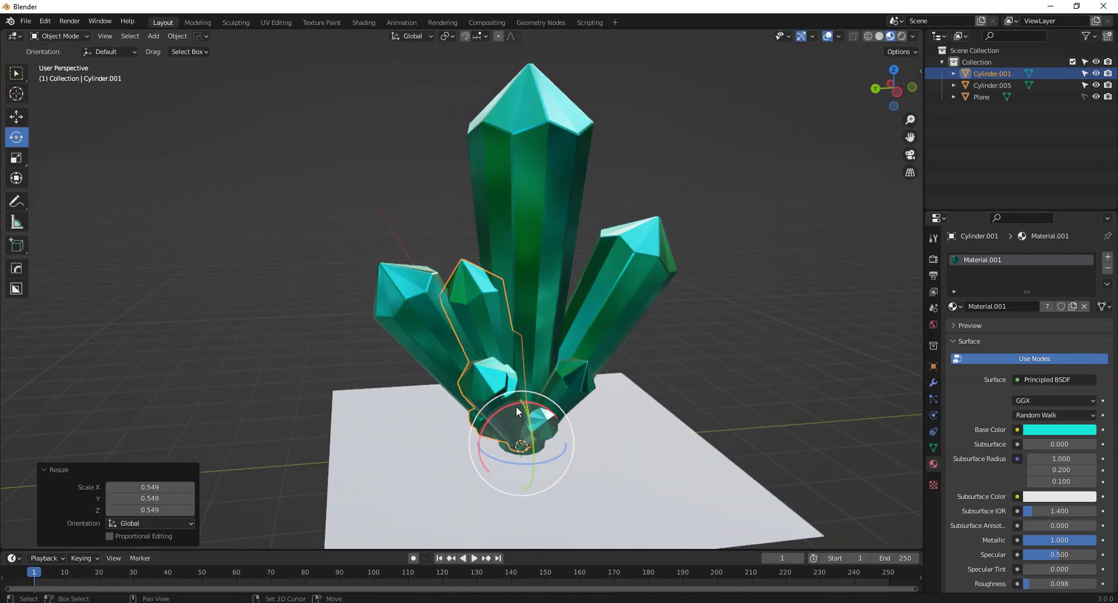
# Step: Add a duplicate of the smaller cluster, rotated to the opposite side of the main crystal and scaled to about 0.74
pyautogui.hotkey('shift', 'd')
pyautogui.press('Escape')
pyautogui.moveTo(528, 455); pyautogui.dragTo(626, 380)
pyautogui.press('s')
pyautogui.click(595, 400)
# Step: Trackball-rotate the newest cluster copy by about 8° and 21° and tilt it further about the Y axis
pyautogui.press('r')
pyautogui.press('r')
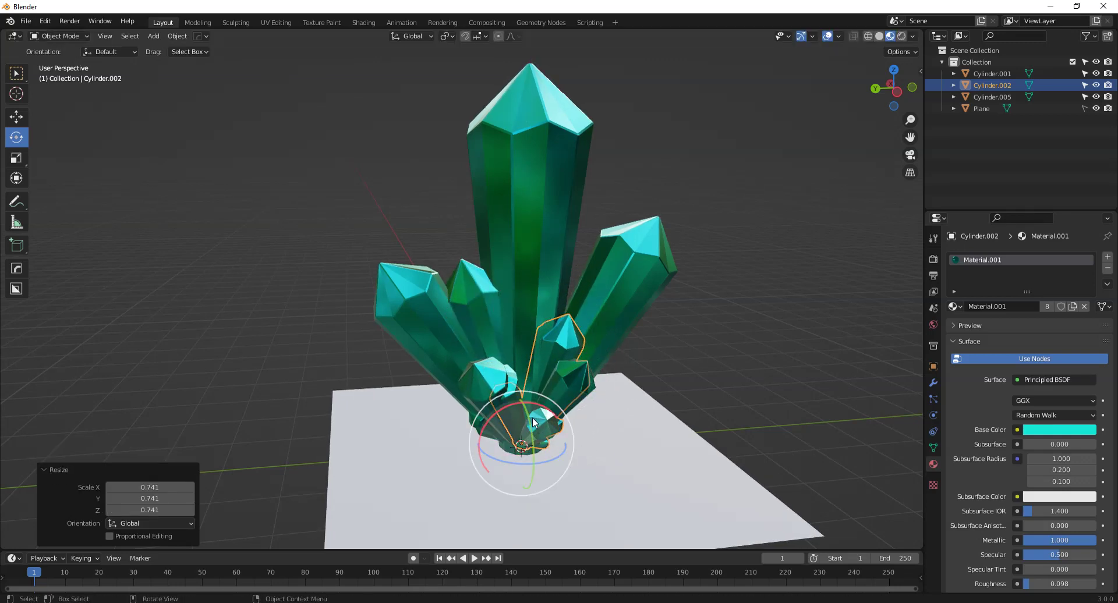
pyautogui.click(558, 428)
pyautogui.moveTo(524, 449); pyautogui.dragTo(537, 427)
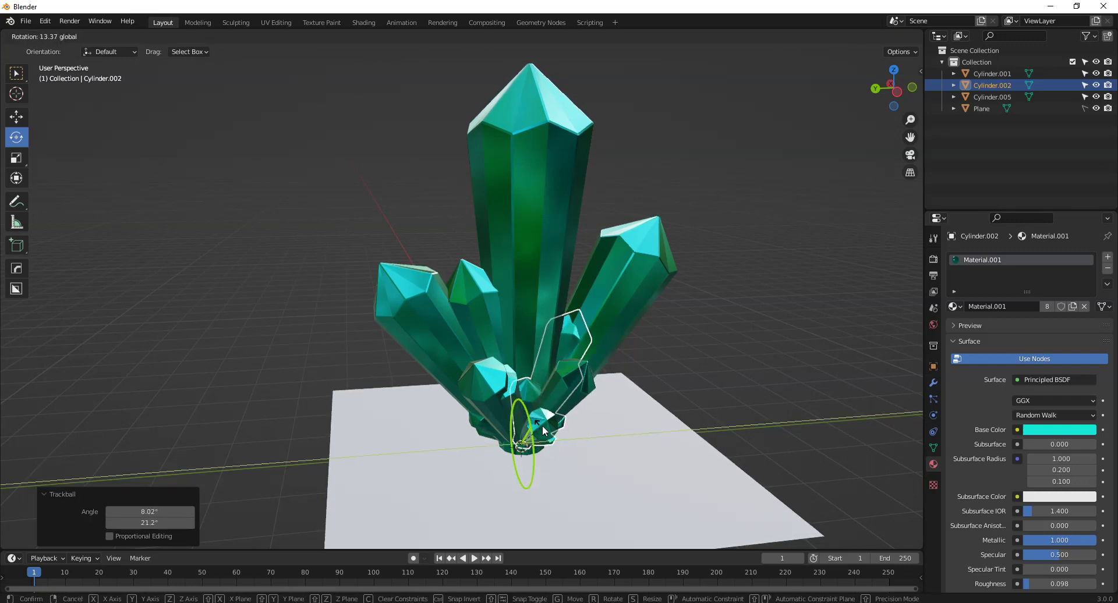
pyautogui.click(722, 327)
# Step: Rotate the first small cluster copy to adjust how its crystals spread around the base of the main cluster
pyautogui.moveTo(722, 327); pyautogui.dragTo(516, 371, button='middle')
pyautogui.click(517, 371)
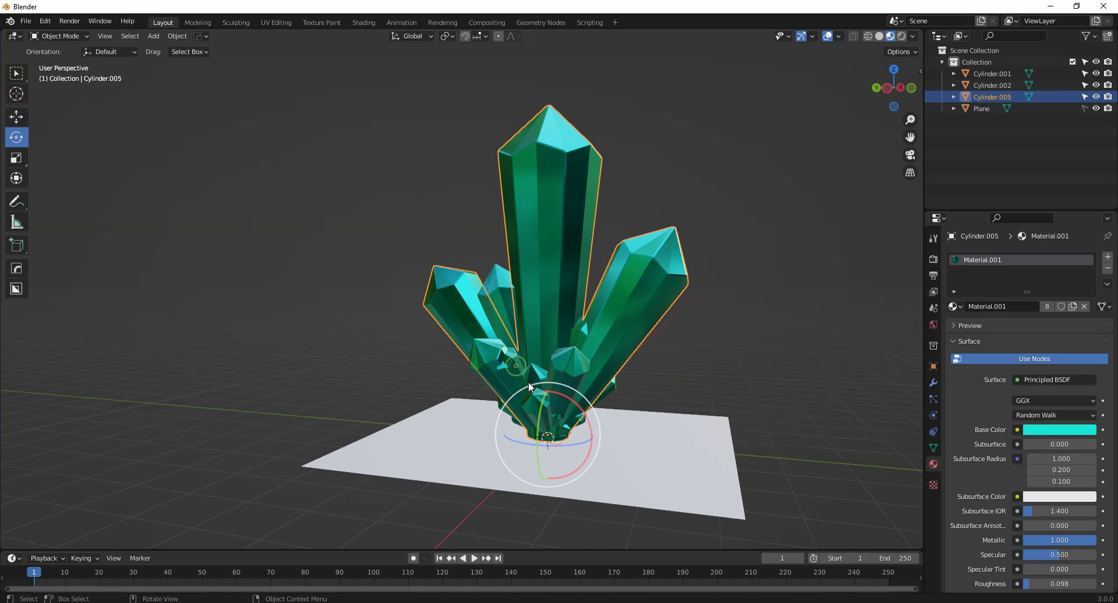
pyautogui.click(489, 370)
pyautogui.moveTo(558, 418); pyautogui.dragTo(535, 400)
pyautogui.click(355, 279)
pyautogui.moveTo(356, 279); pyautogui.dragTo(484, 393, button='middle')
pyautogui.scroll(-2, 505, 387)
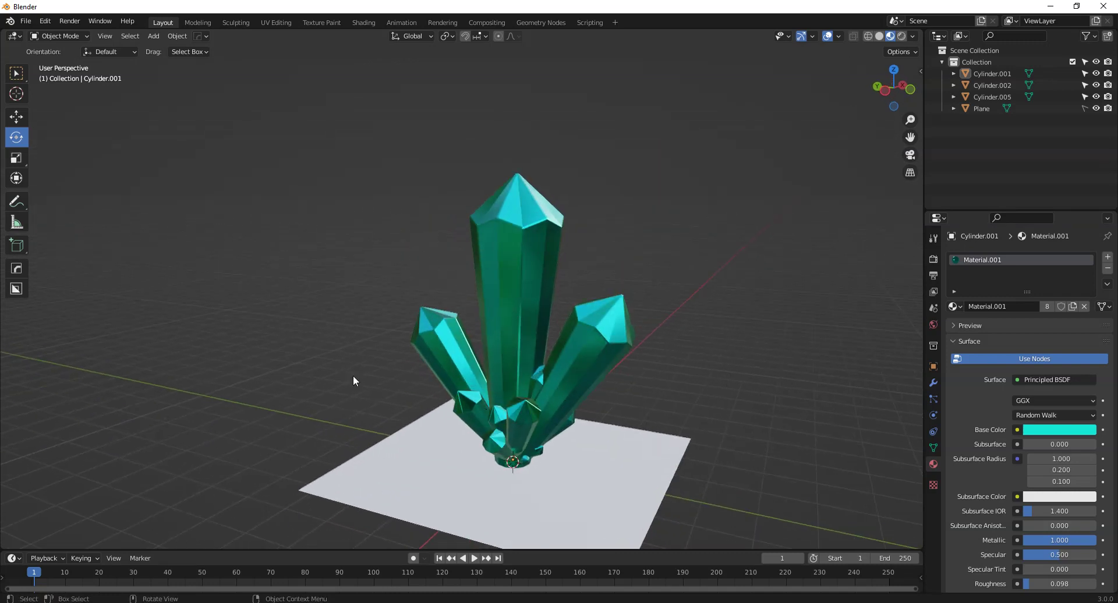
pyautogui.moveTo(569, 330); pyautogui.dragTo(554, 418, button='middle')
pyautogui.scroll(1, 566, 435)
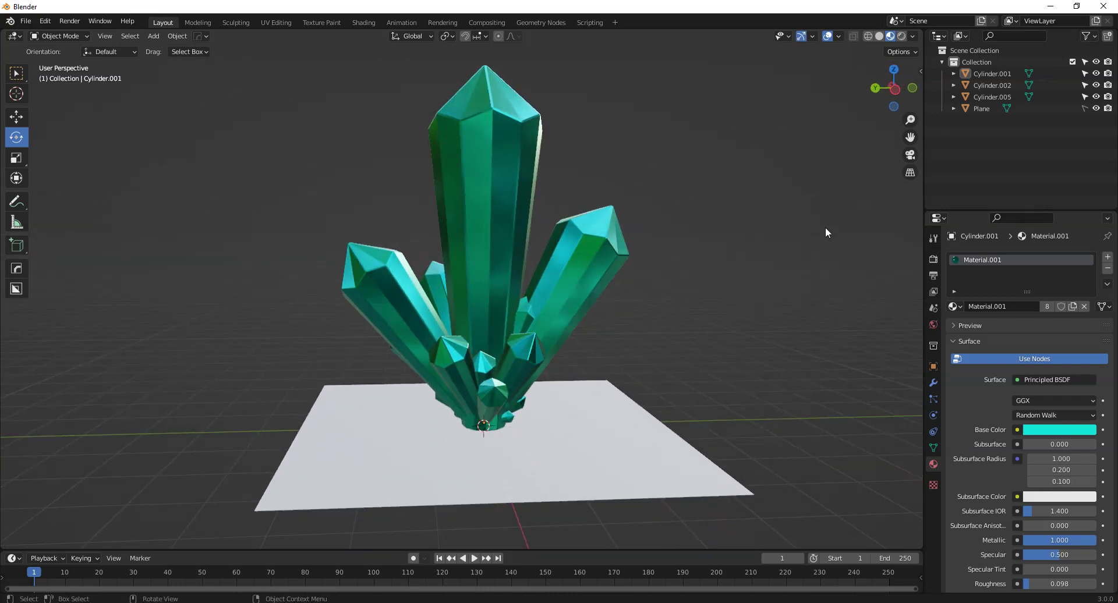
# Step: Give the ground plane a new material with a dark grey base color
pyautogui.click(982, 110)
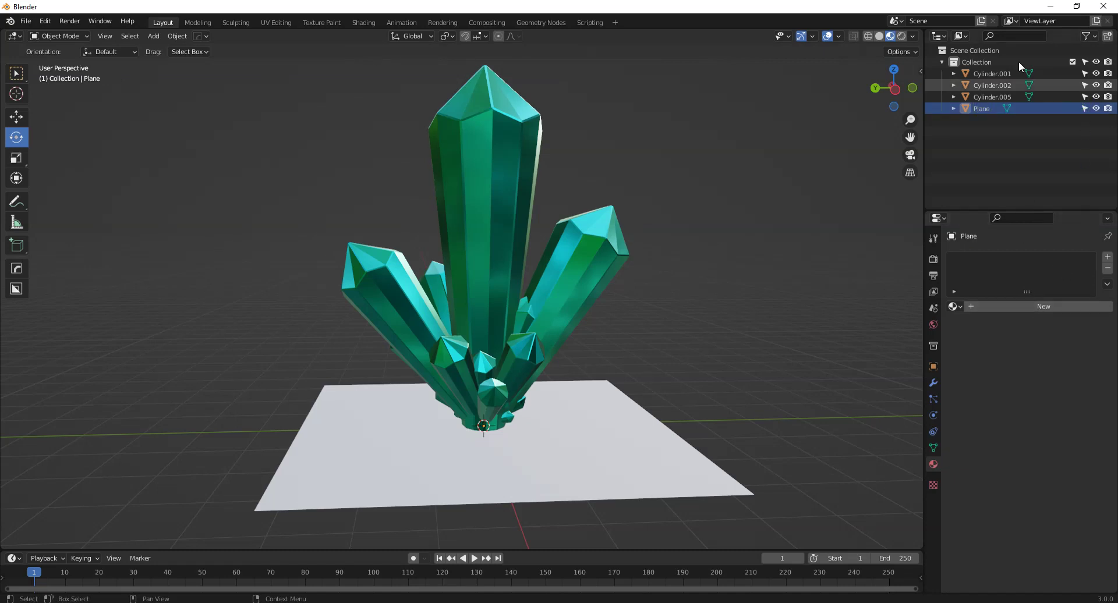
pyautogui.click(1036, 306)
pyautogui.click(1059, 431)
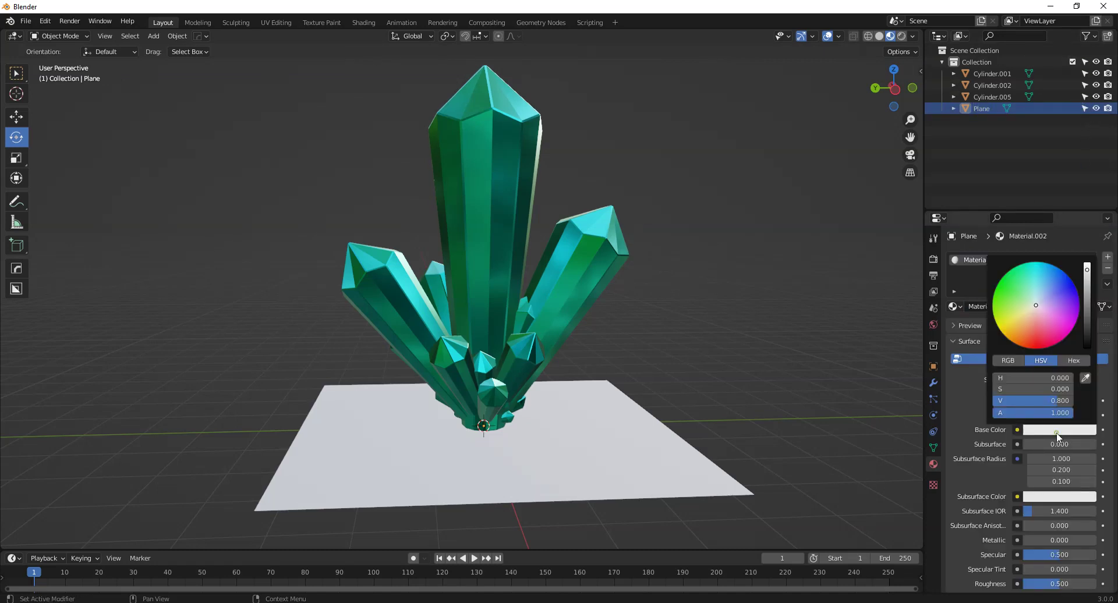
pyautogui.moveTo(1089, 271); pyautogui.dragTo(1085, 321)
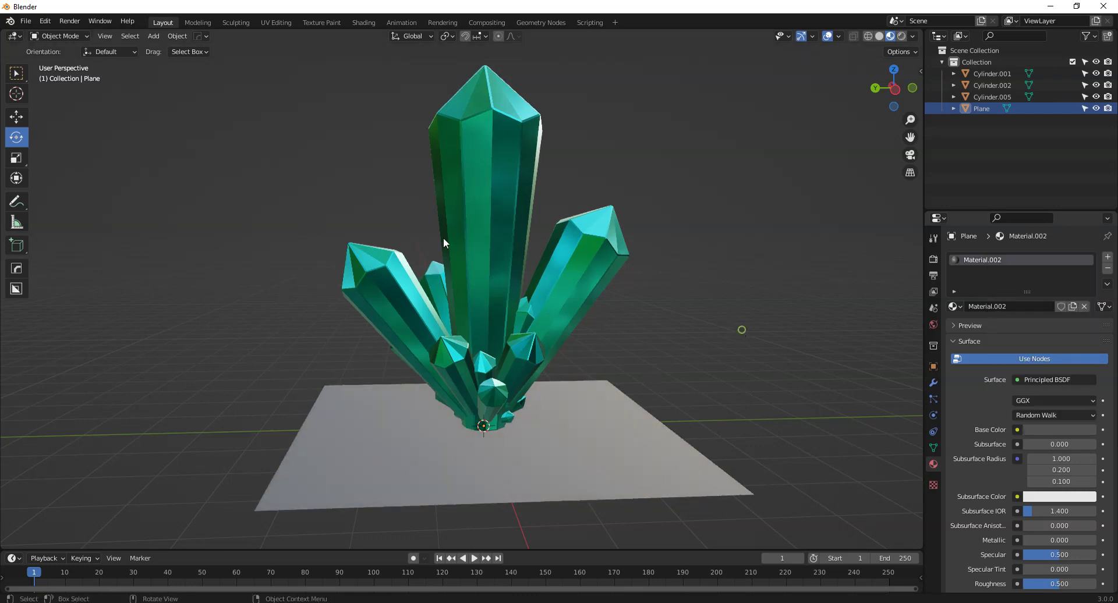
# Step: Switch the viewport to rendered shading and set the world background color to an Environment Texture
pyautogui.moveTo(519, 361); pyautogui.dragTo(559, 350, button='middle')
pyautogui.click(901, 36)
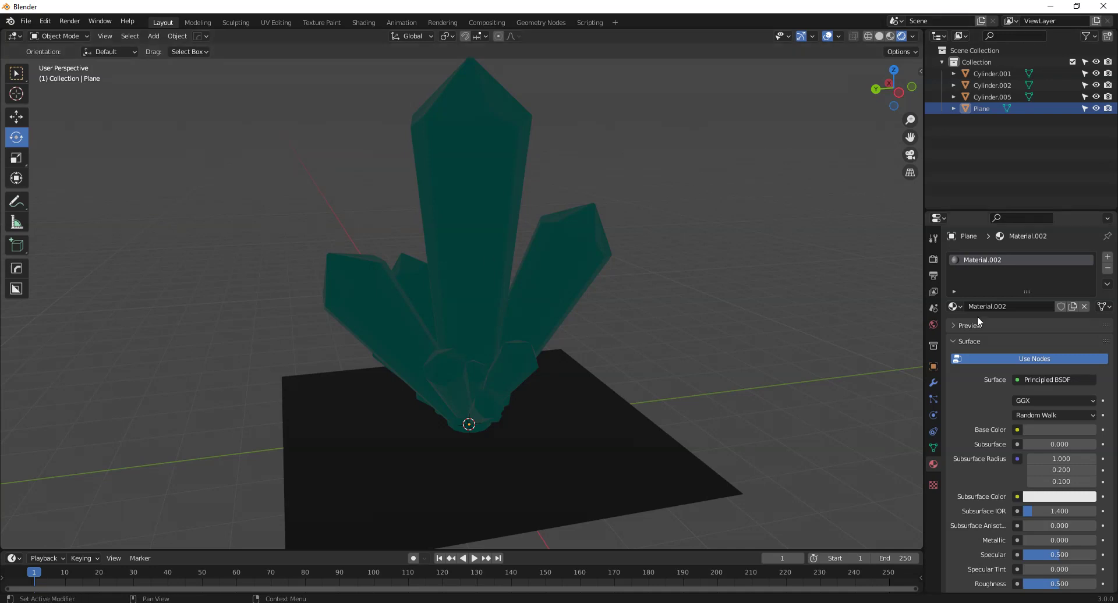
pyautogui.click(933, 326)
pyautogui.click(1018, 336)
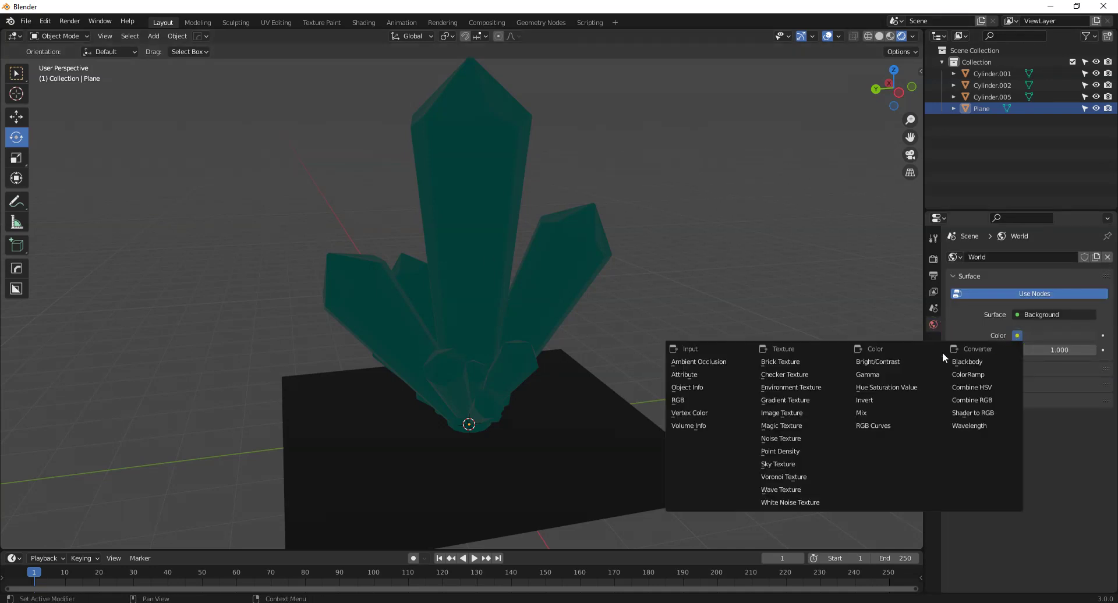
pyautogui.click(782, 388)
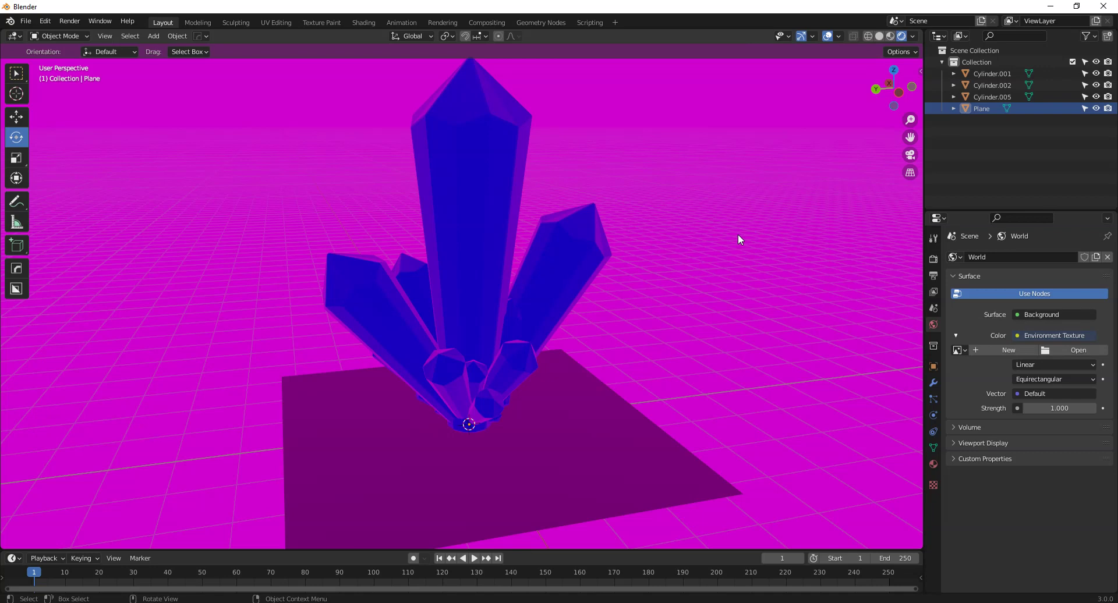
# Step: Load spaichingen_hill_4k.exr from the Desktop's HDRI folder as the world's environment image
pyautogui.click(1083, 350)
pyautogui.click(153, 247)
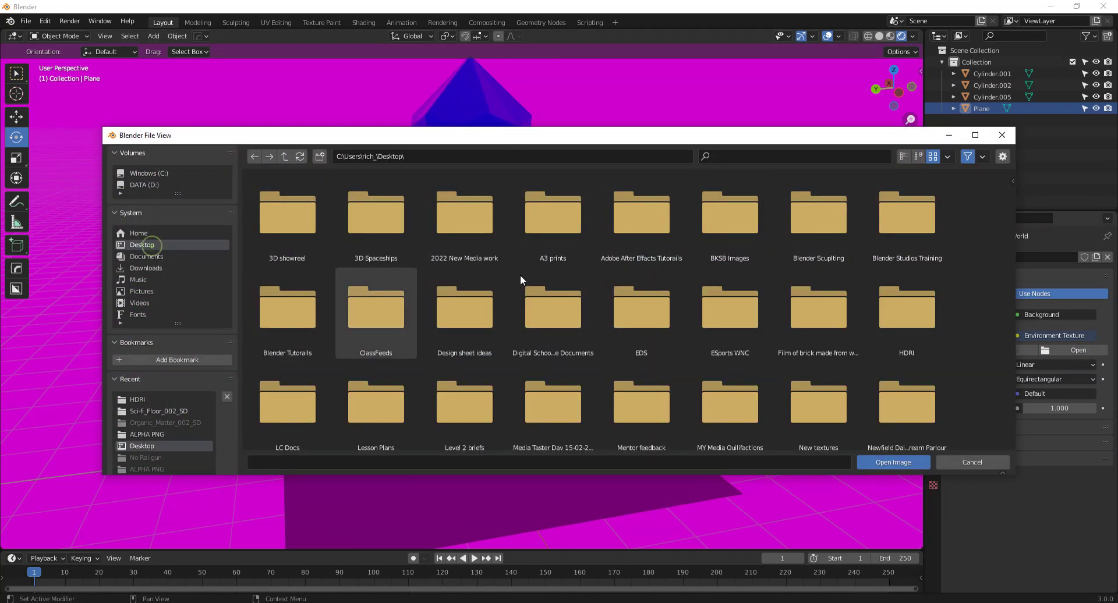
pyautogui.scroll(-2, 586, 288)
pyautogui.doubleClick(935, 285)
pyautogui.click(366, 220)
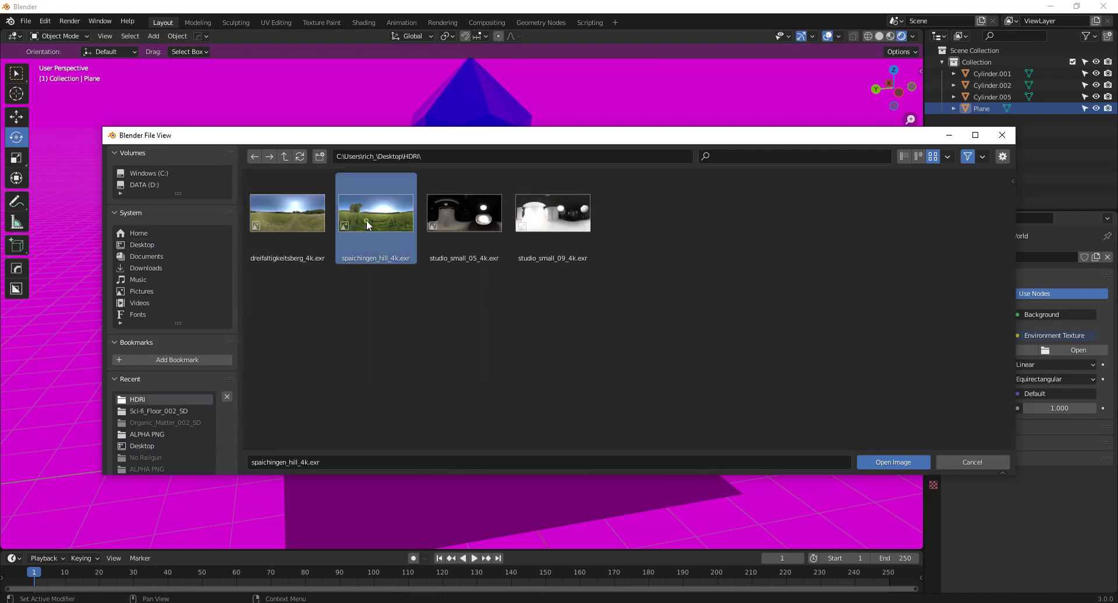
pyautogui.click(891, 459)
pyautogui.moveTo(560, 338); pyautogui.dragTo(767, 163, button='middle')
pyautogui.moveTo(522, 284); pyautogui.dragTo(484, 235, button='middle')
pyautogui.scroll(2, 487, 293)
pyautogui.moveTo(482, 306); pyautogui.dragTo(672, 218, button='middle')
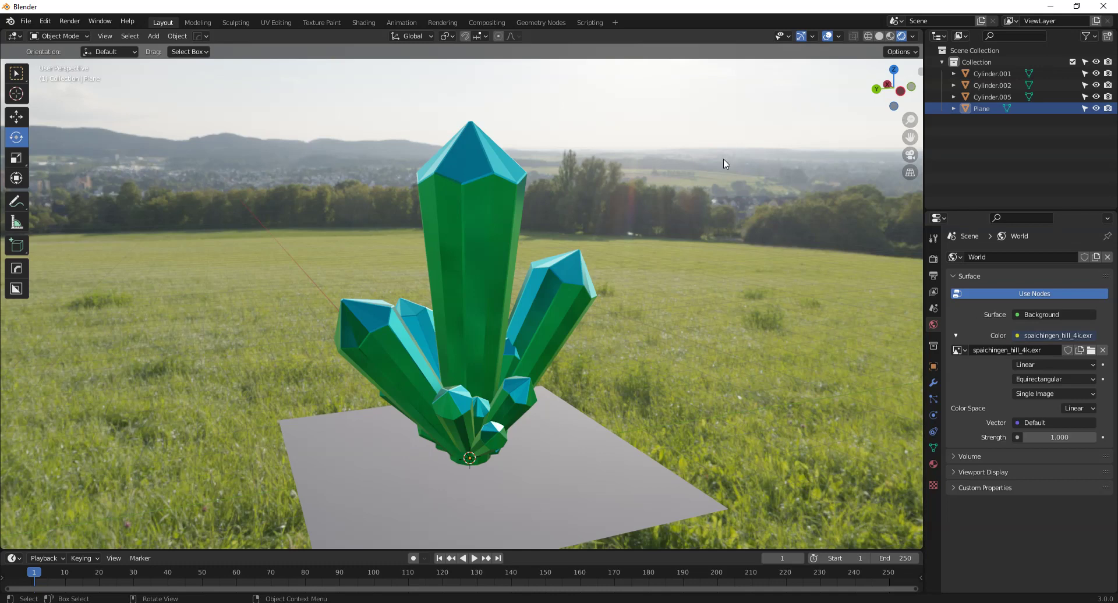
pyautogui.moveTo(500, 248); pyautogui.dragTo(461, 236, button='middle')
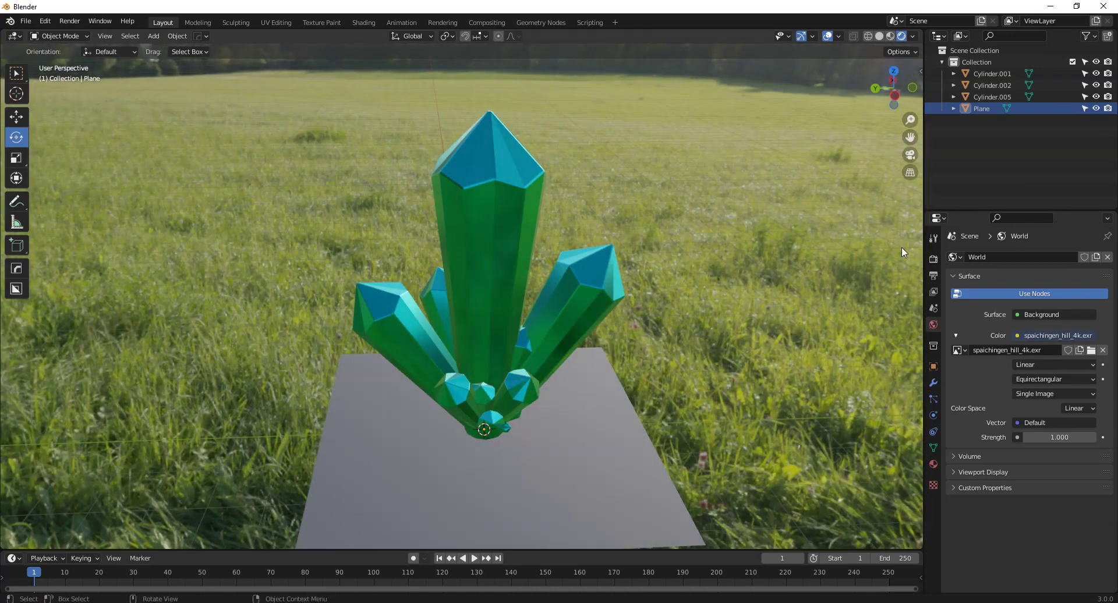
# Step: Make the render film transparent so the environment image is hidden behind the crystals
pyautogui.click(933, 259)
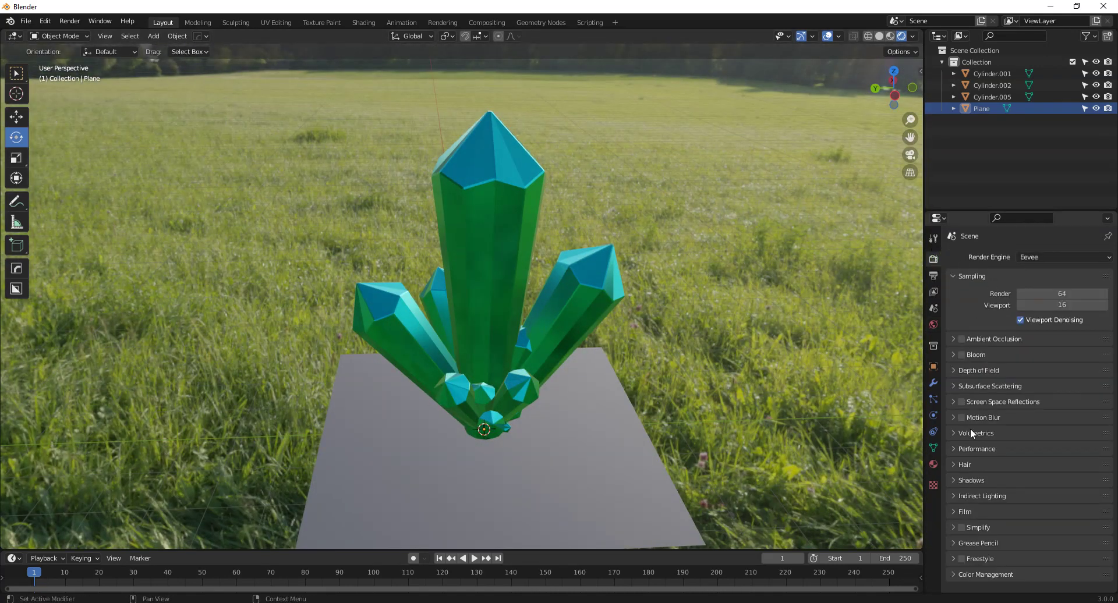
pyautogui.click(954, 512)
pyautogui.scroll(-2, 976, 489)
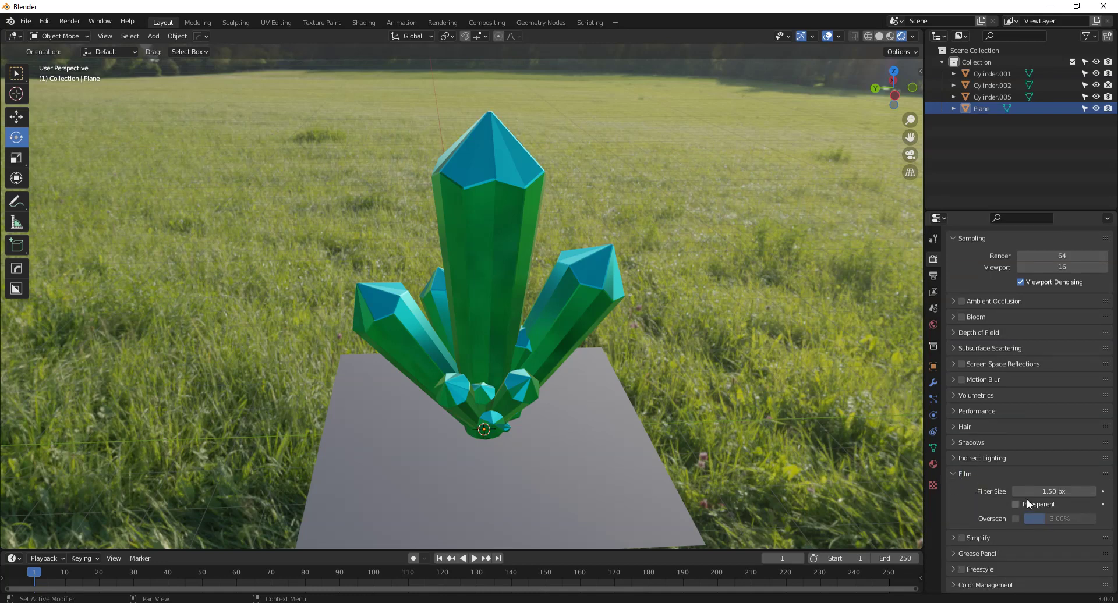
pyautogui.click(1017, 504)
pyautogui.moveTo(787, 408); pyautogui.dragTo(566, 375, button='middle')
pyautogui.moveTo(572, 323); pyautogui.dragTo(468, 362, button='middle')
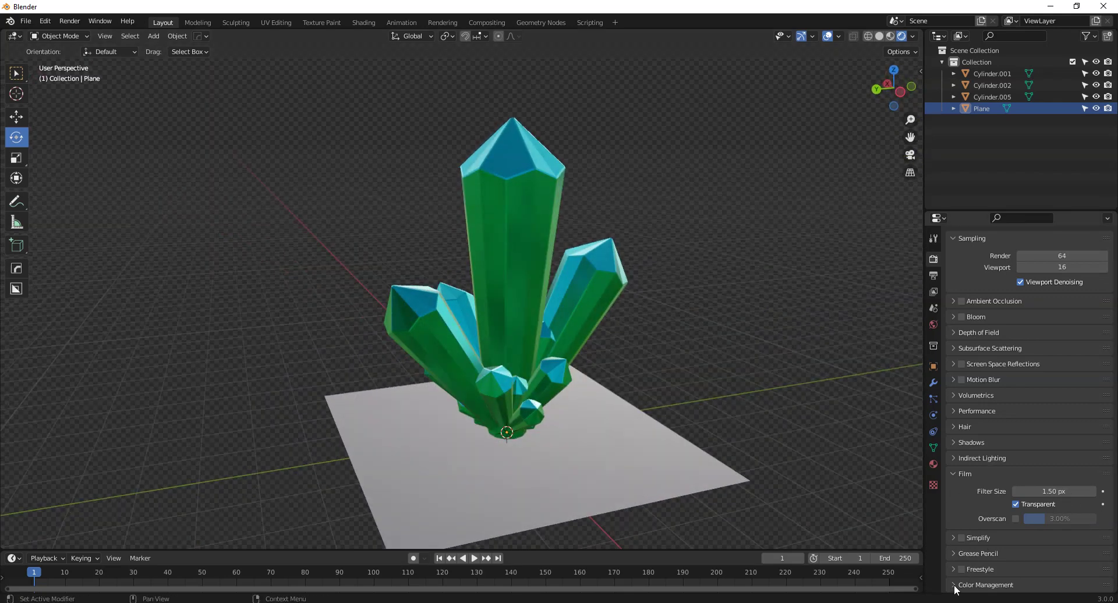
# Step: Set the color management look to Very High Contrast
pyautogui.click(978, 585)
pyautogui.scroll(-5, 982, 545)
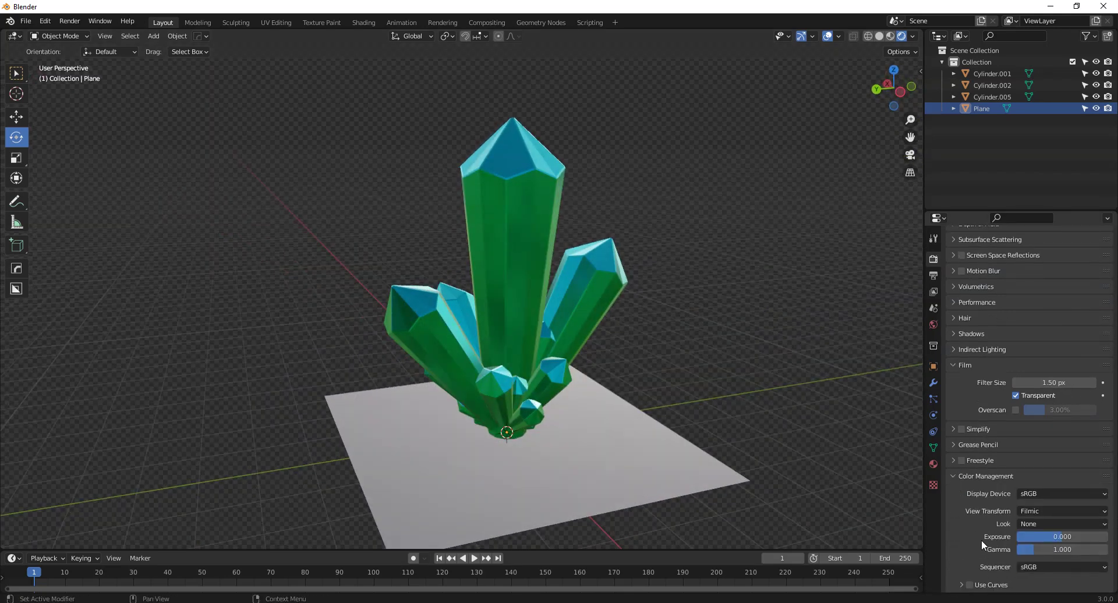
pyautogui.click(1044, 524)
pyautogui.click(1051, 499)
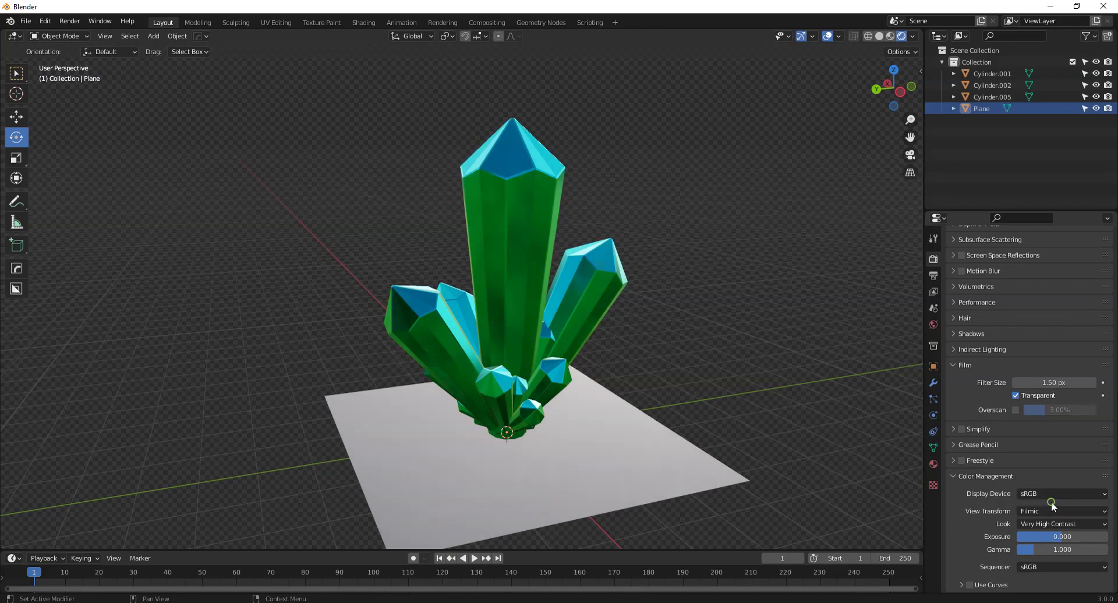
# Step: Inspect the crystal cluster and the ground plane's material settings, comparing the material preview with the rendered view
pyautogui.moveTo(435, 379); pyautogui.dragTo(458, 403, button='middle')
pyautogui.scroll(2, 458, 403)
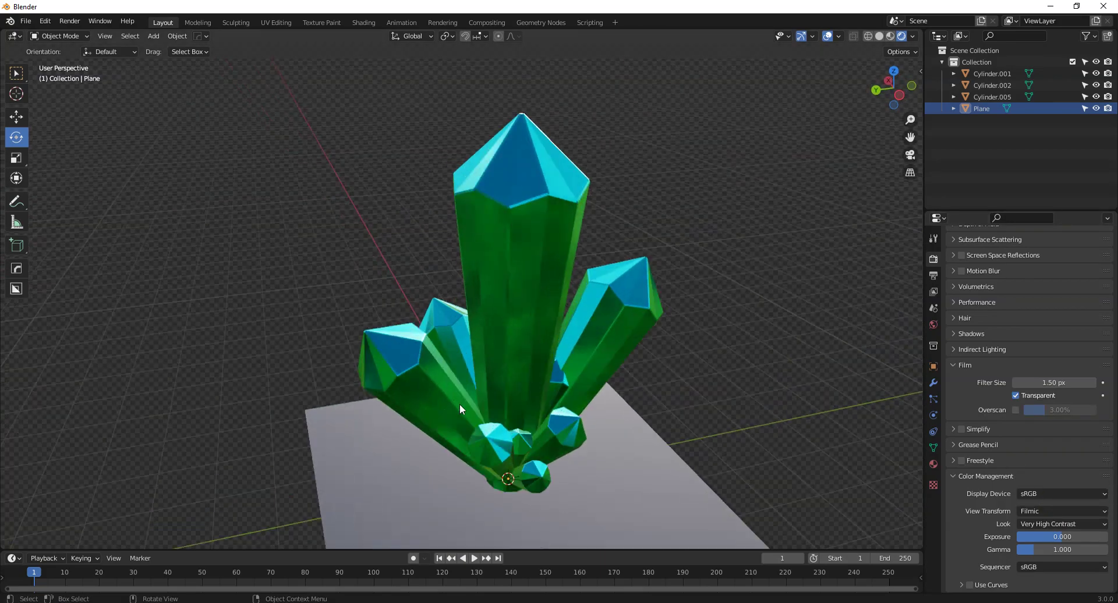
pyautogui.moveTo(516, 434); pyautogui.dragTo(484, 342, button='middle')
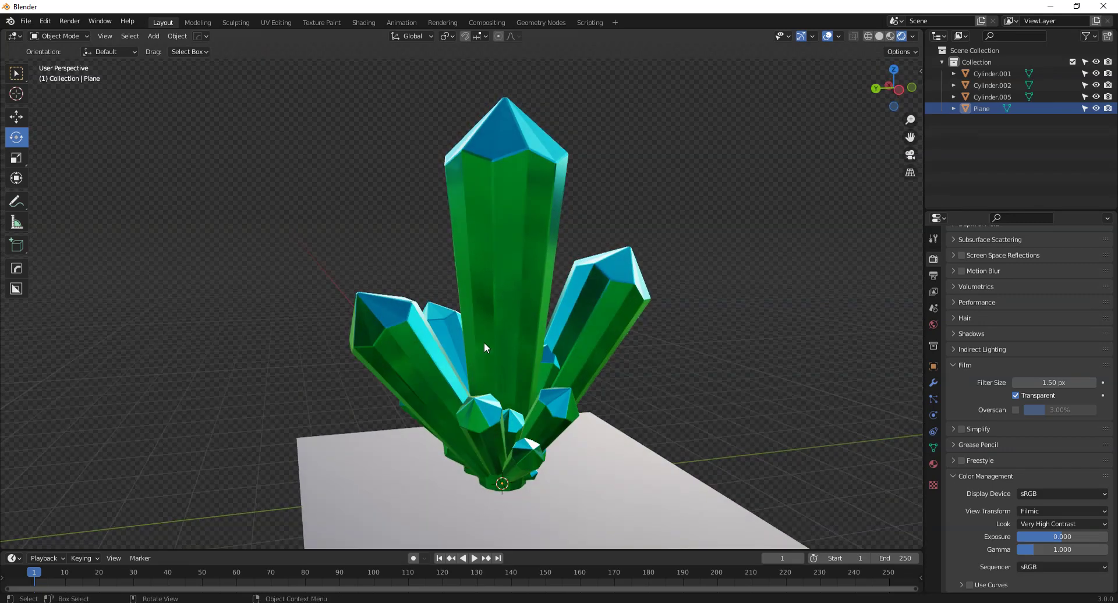
pyautogui.moveTo(478, 341); pyautogui.dragTo(565, 354, button='middle')
pyautogui.moveTo(638, 372); pyautogui.dragTo(673, 443, button='middle')
pyautogui.click(619, 479)
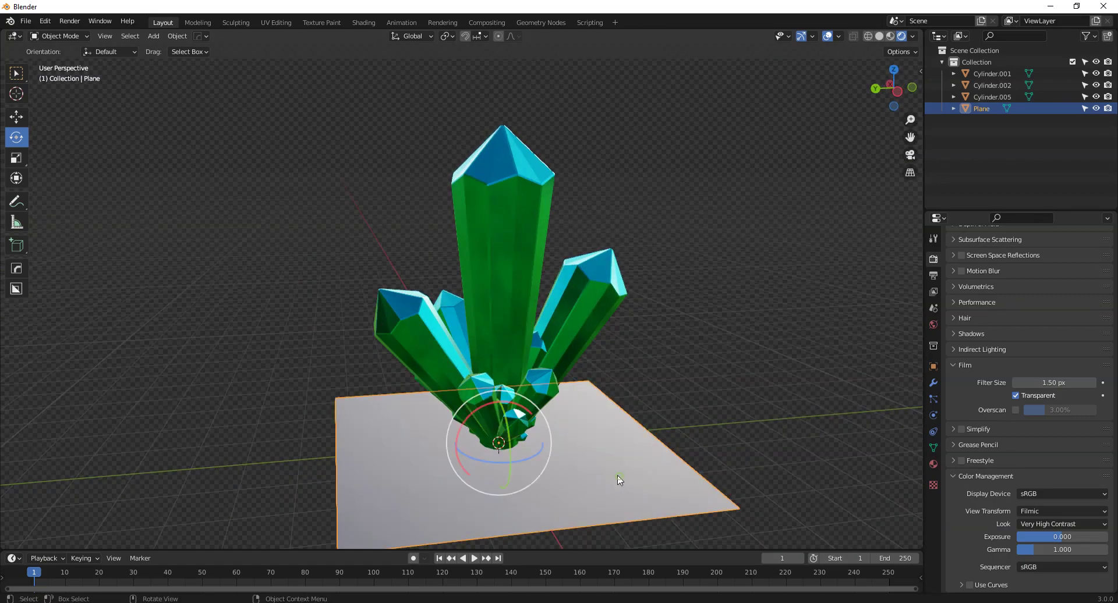
pyautogui.click(933, 465)
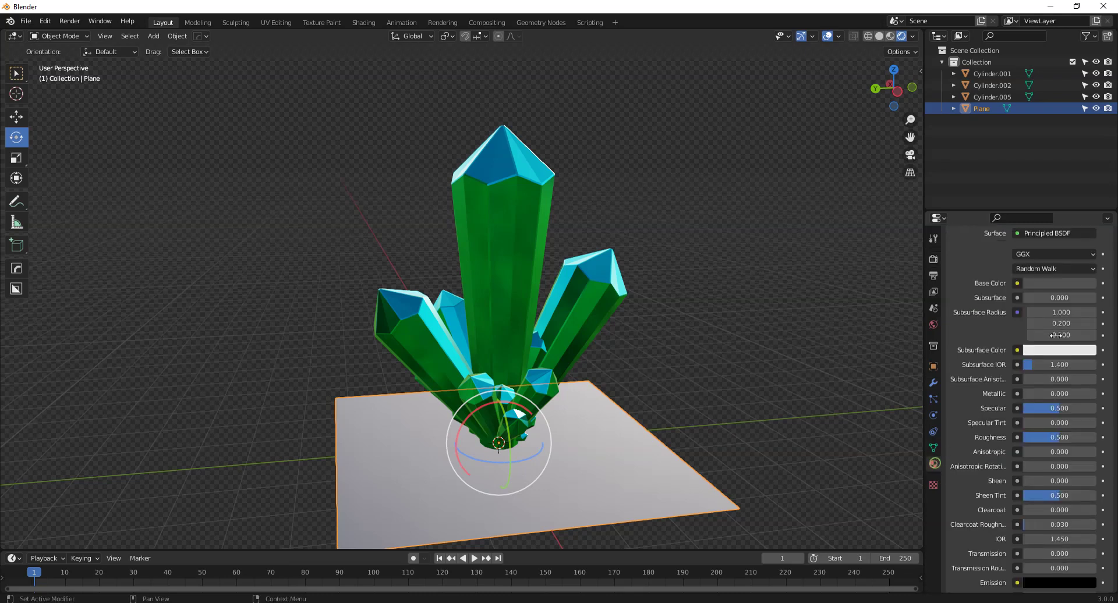
pyautogui.click(891, 37)
pyautogui.click(902, 37)
pyautogui.moveTo(677, 303)
pyautogui.mouseDown(button='middle')
pyautogui.moveTo(620, 507)
pyautogui.moveTo(626, 370)
pyautogui.mouseUp(button='middle')
pyautogui.click(626, 365)
pyautogui.scroll(2, 626, 365)
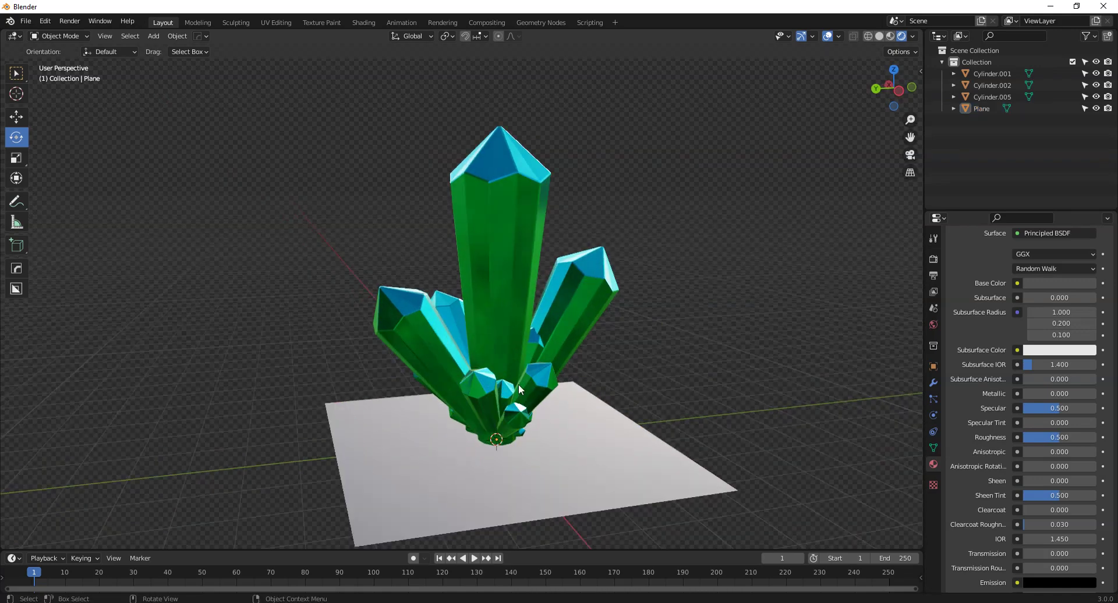
# Step: Enable Screen Space Reflections for the Eevee render
pyautogui.click(933, 259)
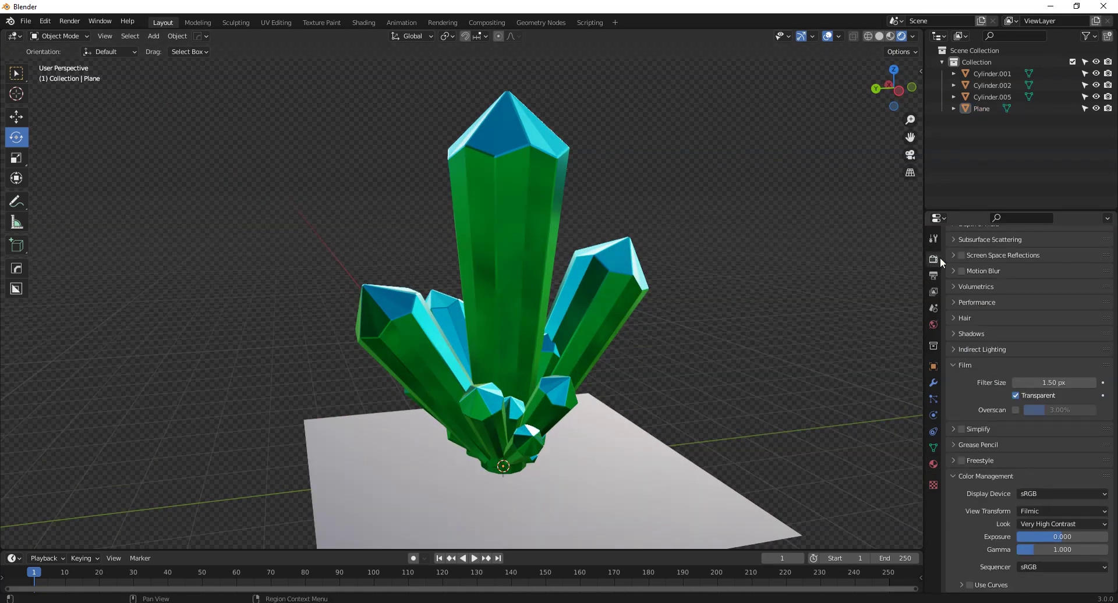
pyautogui.scroll(5, 1014, 355)
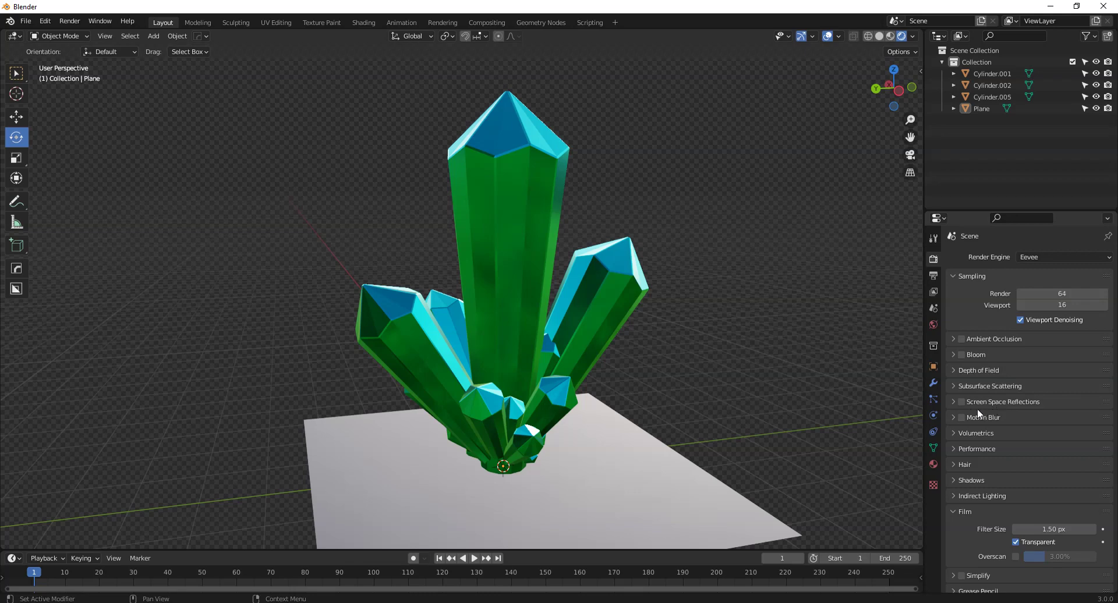
pyautogui.click(962, 402)
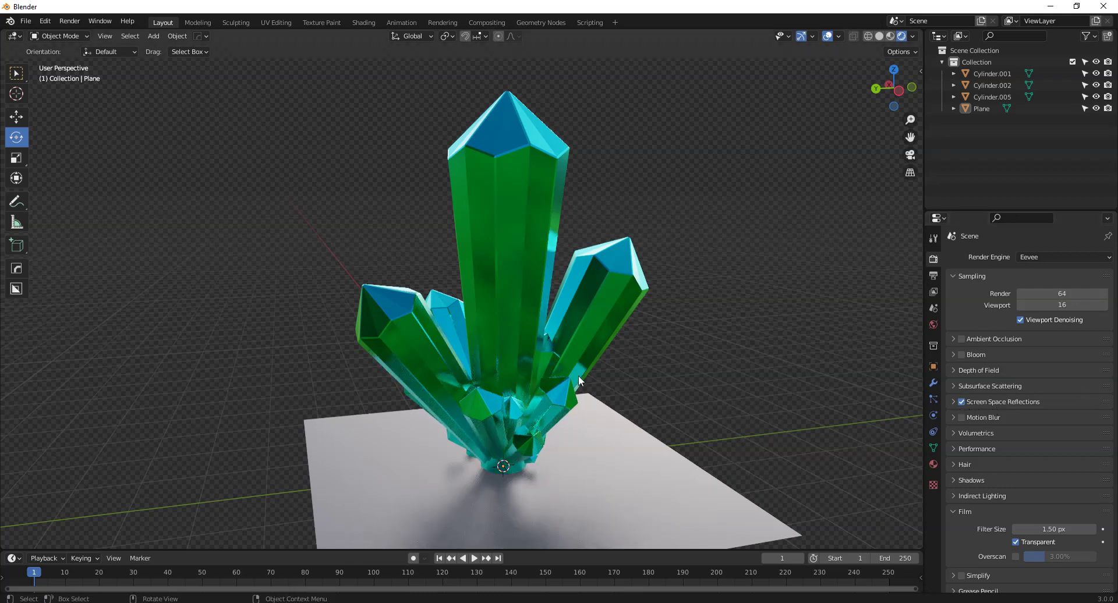
pyautogui.moveTo(474, 467); pyautogui.dragTo(530, 341, button='middle')
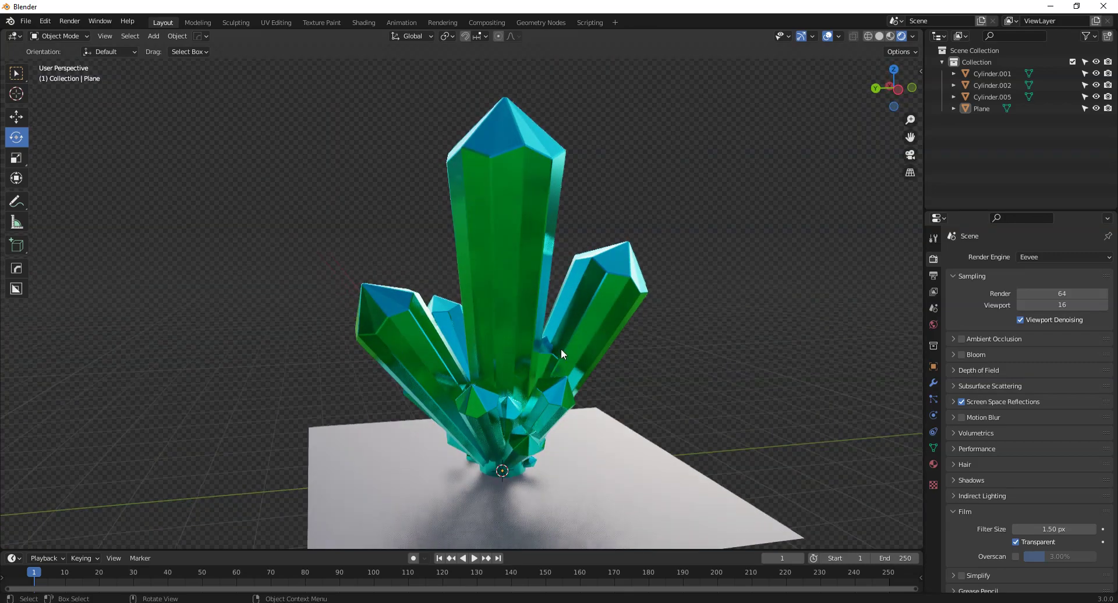
# Step: Raise the Screen Space Reflections max roughness to about 0.656 and check the reflections on the crystals
pyautogui.click(954, 401)
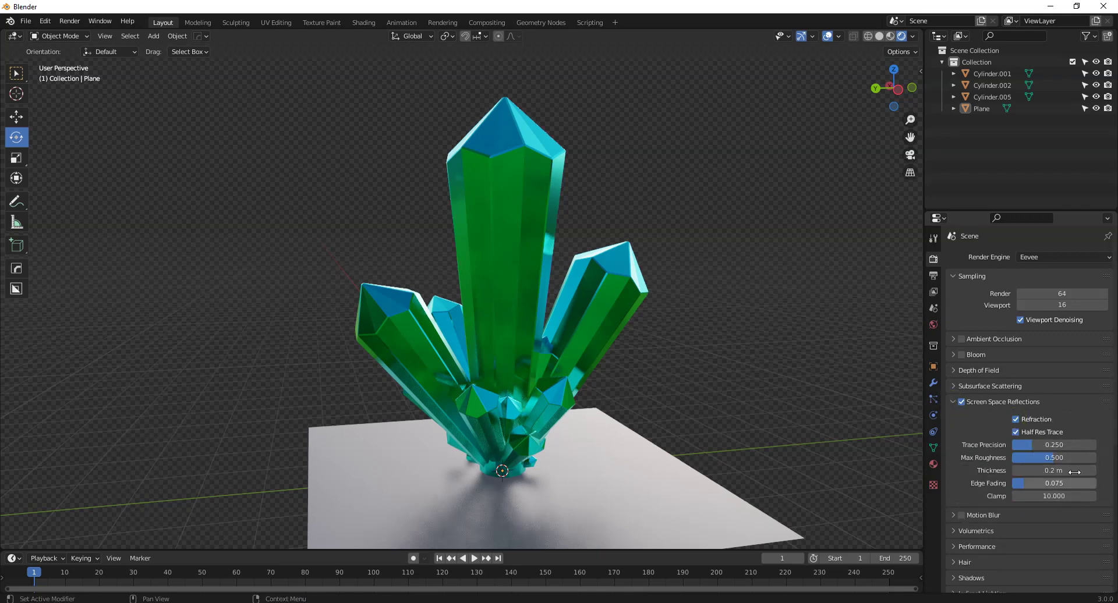
pyautogui.moveTo(1054, 458)
pyautogui.mouseDown()
pyautogui.moveTo(1029, 458)
pyautogui.moveTo(1064, 458)
pyautogui.mouseUp()
pyautogui.moveTo(670, 384); pyautogui.dragTo(573, 369, button='middle')
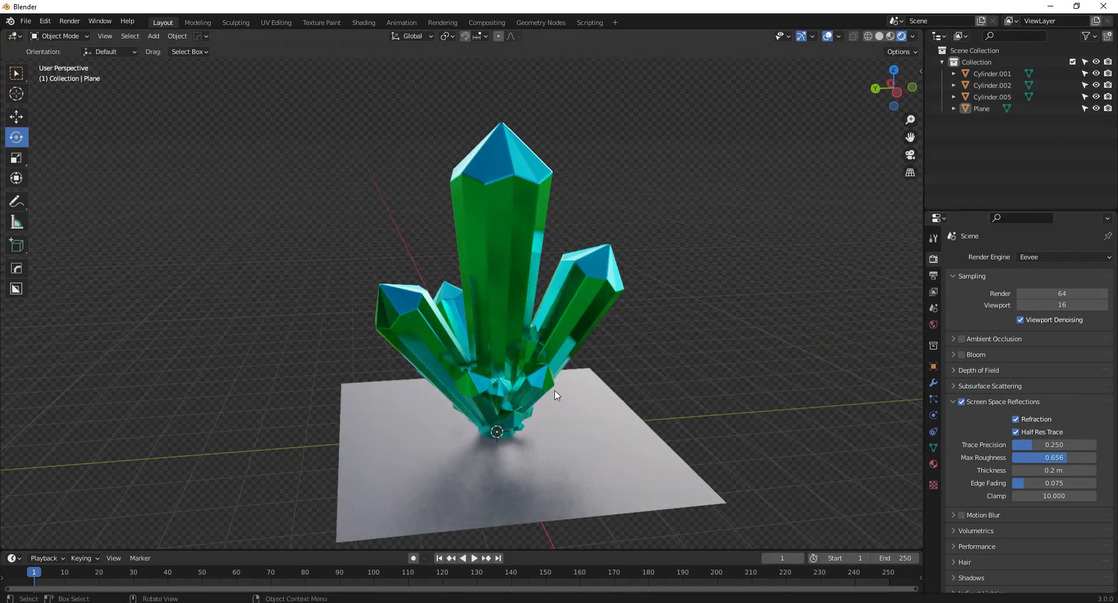
pyautogui.scroll(3, 554, 390)
pyautogui.scroll(2, 568, 366)
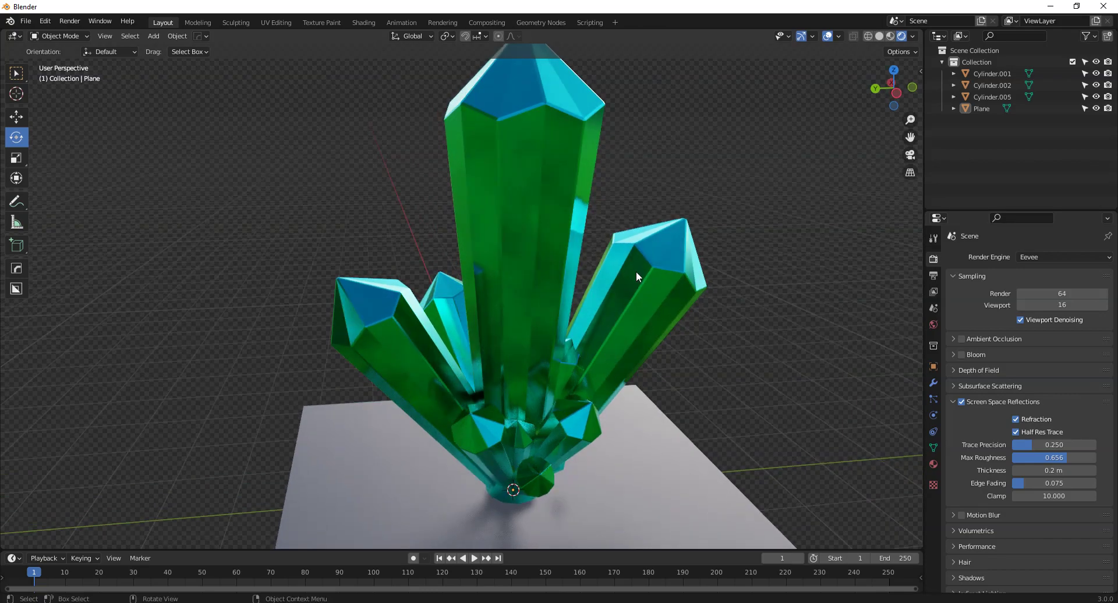
pyautogui.moveTo(492, 300)
pyautogui.mouseDown(button='middle')
pyautogui.moveTo(508, 330)
pyautogui.moveTo(529, 313)
pyautogui.moveTo(523, 326)
pyautogui.moveTo(489, 298)
pyautogui.mouseUp(button='middle')
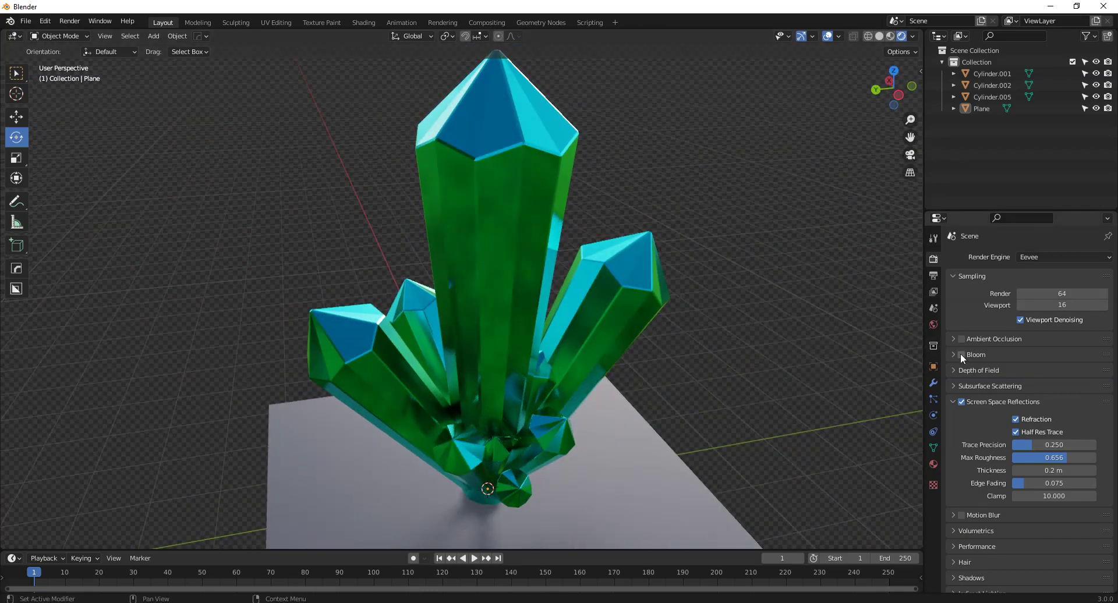
# Step: Enable Bloom for the render and check the glow on the crystal cluster from several angles
pyautogui.click(962, 355)
pyautogui.moveTo(641, 329); pyautogui.dragTo(526, 368, button='middle')
pyautogui.moveTo(501, 450); pyautogui.dragTo(552, 382, button='middle')
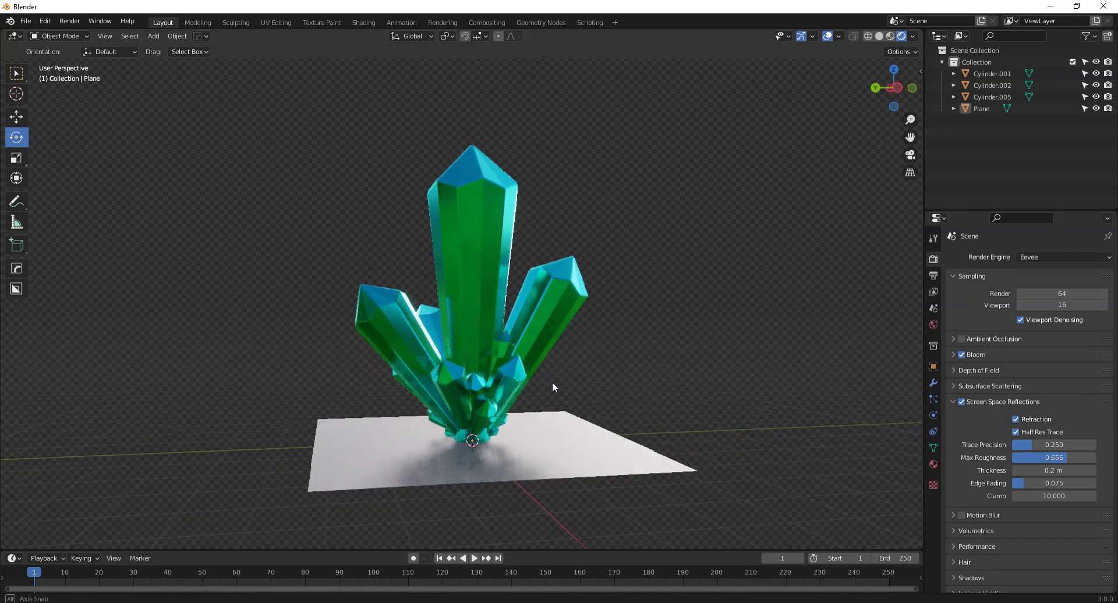
pyautogui.scroll(5, 494, 403)
pyautogui.scroll(-4, 517, 400)
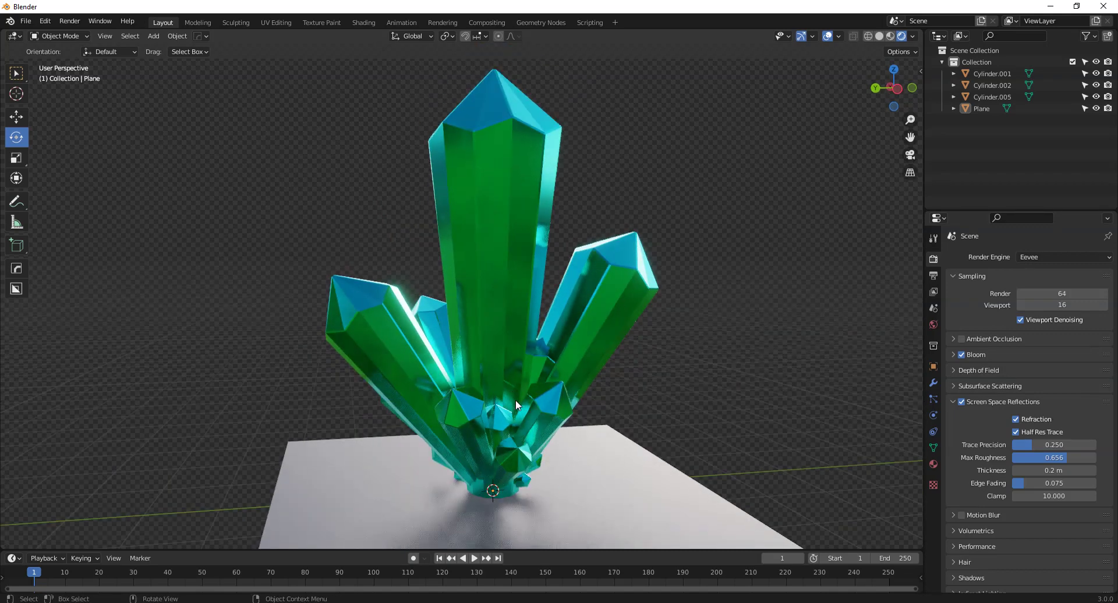
pyautogui.moveTo(518, 401); pyautogui.dragTo(487, 419, button='middle')
# Step: Select the Cylinder.001 crystal group and show its material in an enlarged Shader Editor in place of the timeline
pyautogui.moveTo(487, 550); pyautogui.dragTo(488, 457)
pyautogui.moveTo(501, 443); pyautogui.dragTo(456, 280, button='middle')
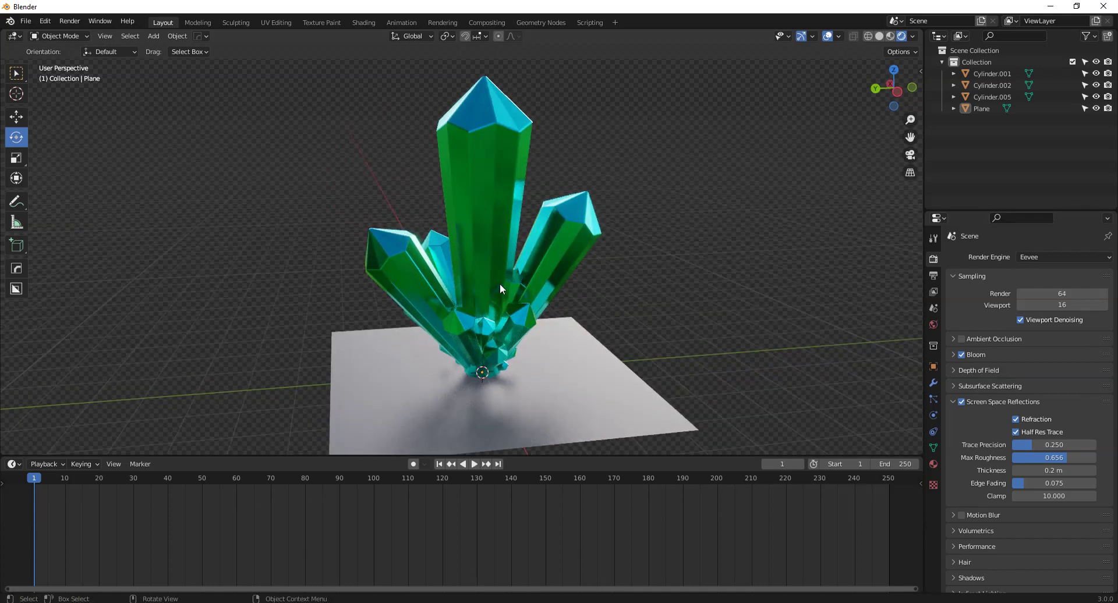
pyautogui.click(456, 281)
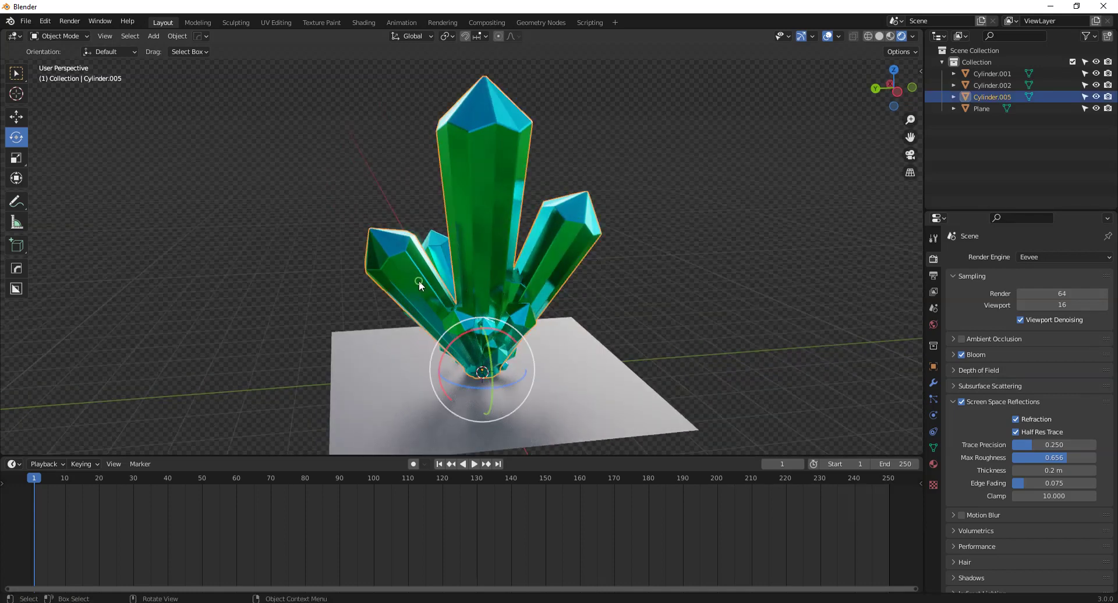
pyautogui.moveTo(427, 280); pyautogui.dragTo(498, 259, button='middle')
pyautogui.click(316, 257)
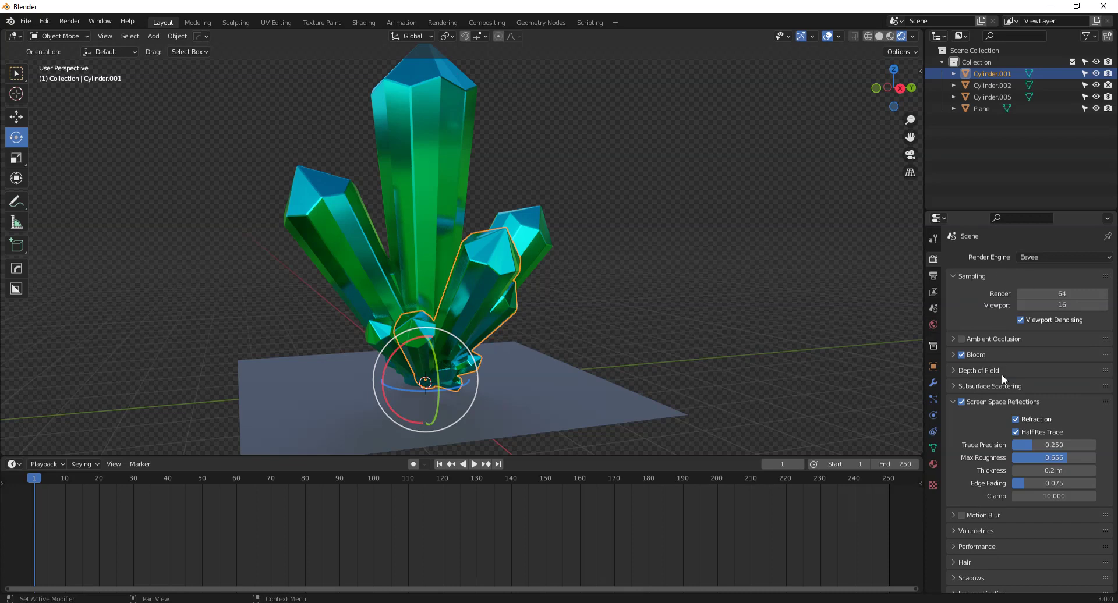
pyautogui.click(14, 465)
pyautogui.click(51, 427)
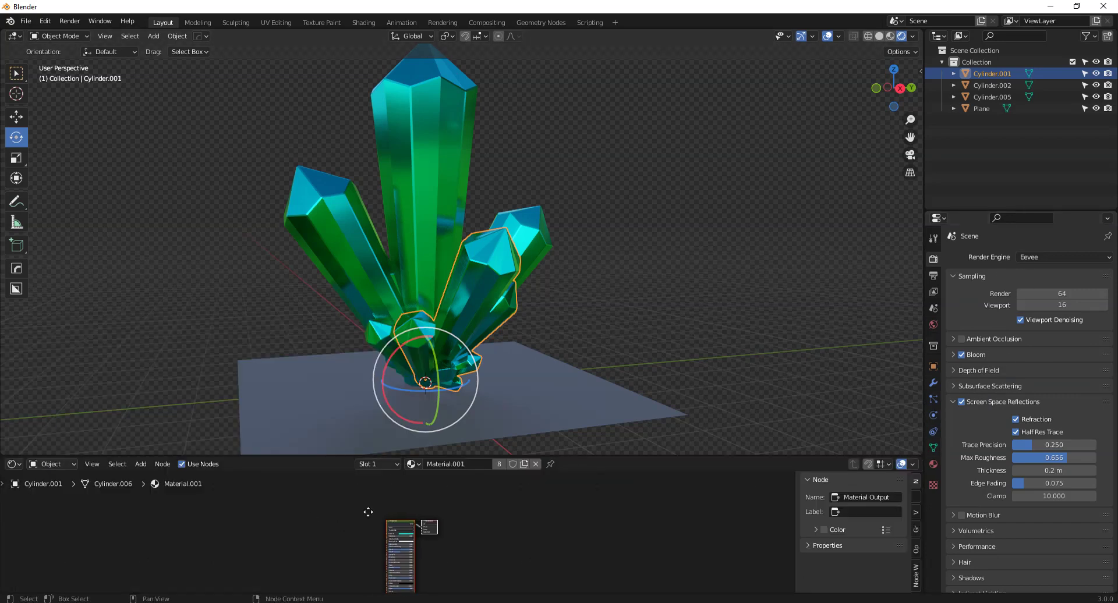
pyautogui.click(397, 466)
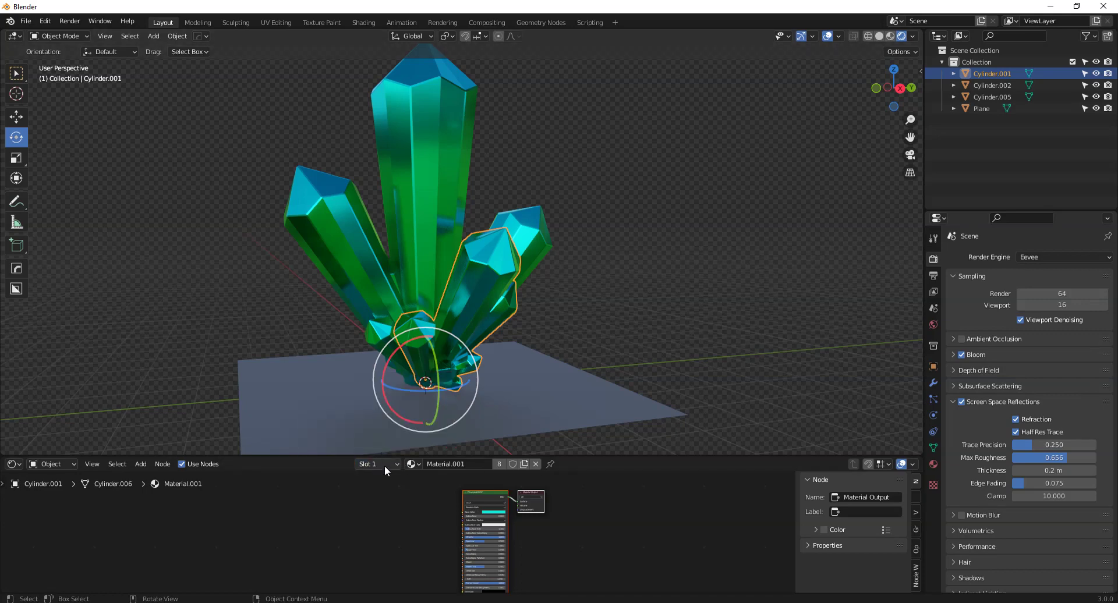
pyautogui.click(385, 467)
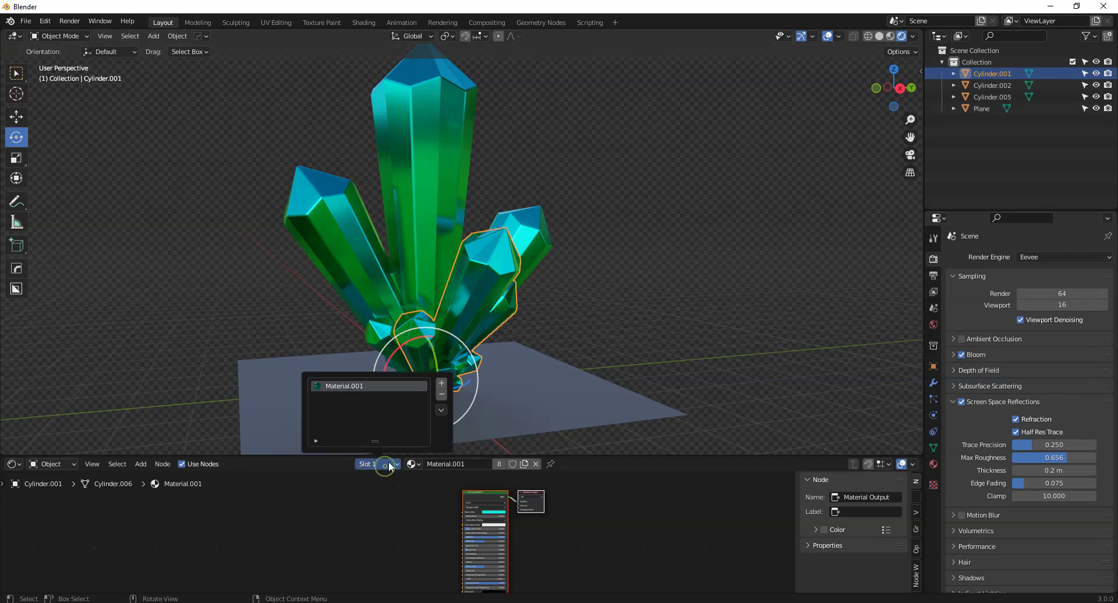
pyautogui.click(442, 394)
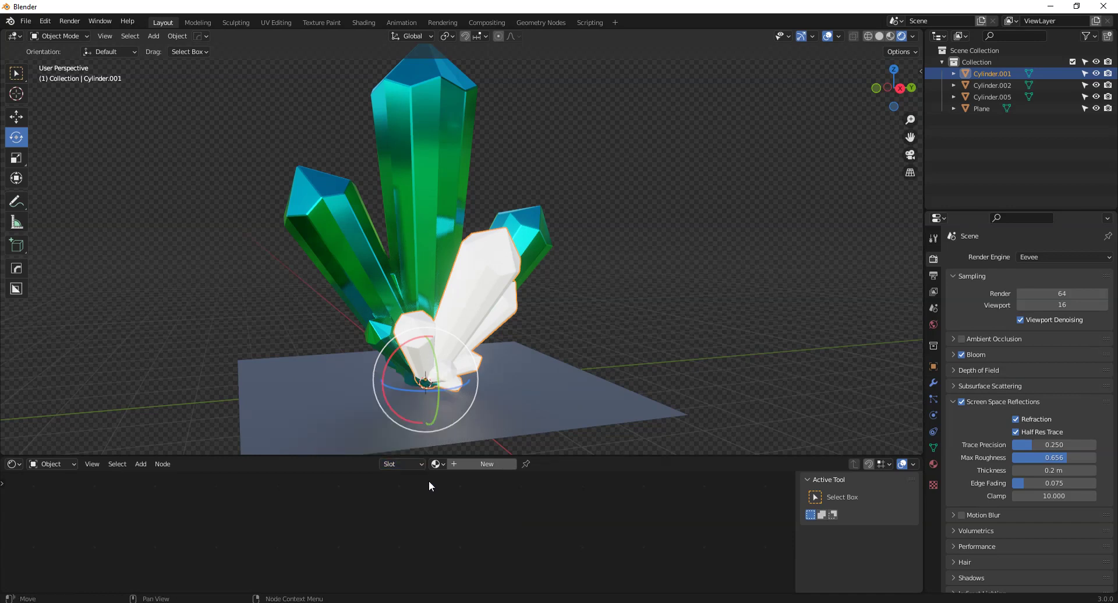
pyautogui.hotkey('ctrl', 'z')
# Step: Copy the crystal's Principled BSDF node and give Cylinder.001 a new material of its own, with more room for the node graph
pyautogui.click(488, 494)
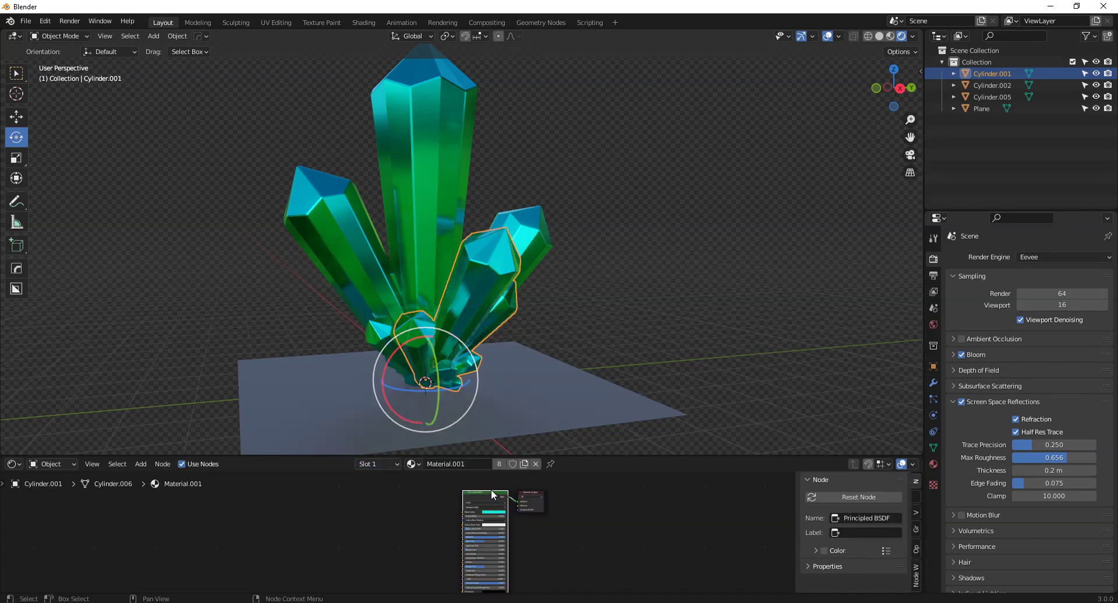
pyautogui.click(410, 519)
pyautogui.click(412, 465)
pyautogui.click(445, 398)
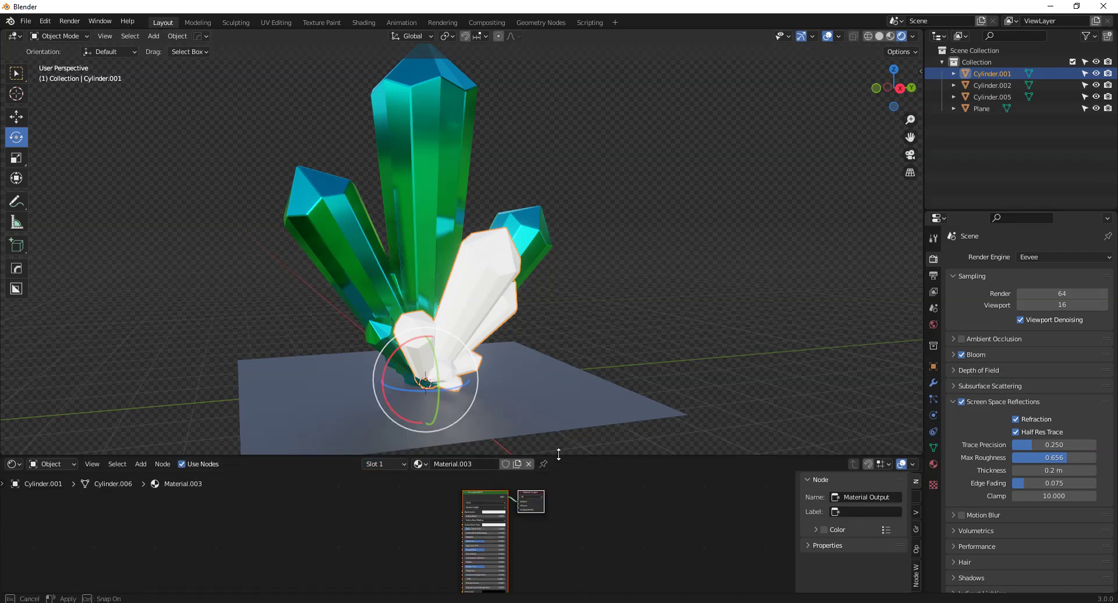
pyautogui.moveTo(557, 455); pyautogui.dragTo(561, 363)
pyautogui.scroll(2, 496, 307)
pyautogui.scroll(2, 529, 459)
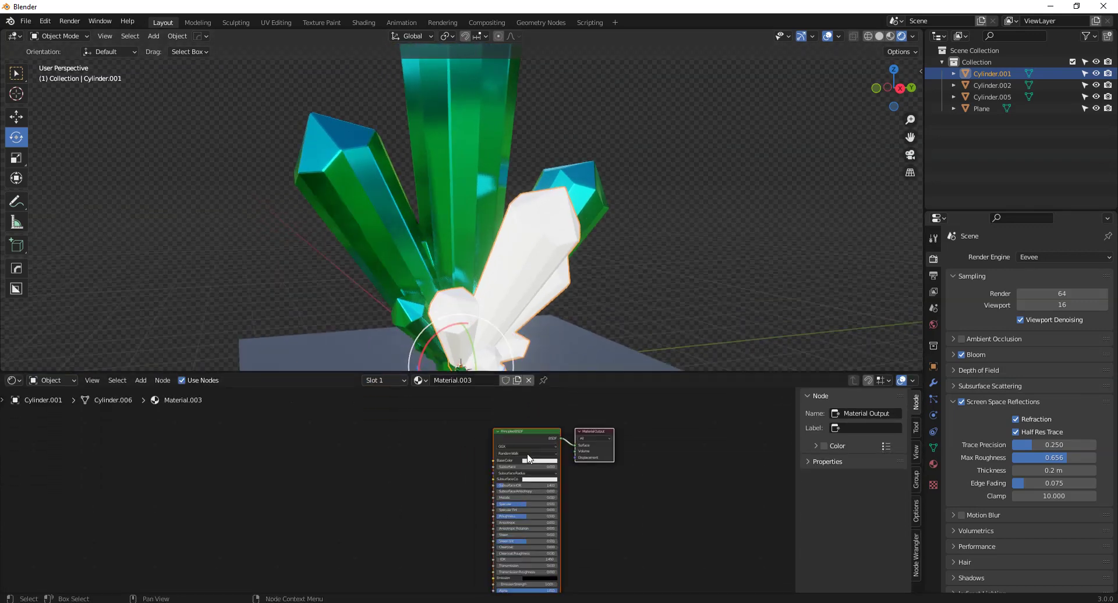
# Step: Replace the new material's default shader with the copied turquoise Principled BSDF and connect it to the Material Output's Surface
pyautogui.moveTo(529, 459); pyautogui.dragTo(487, 445, button='middle')
pyautogui.click(485, 432)
pyautogui.press('x')
pyautogui.hotkey('ctrl', 'z')
pyautogui.moveTo(510, 429); pyautogui.dragTo(474, 428)
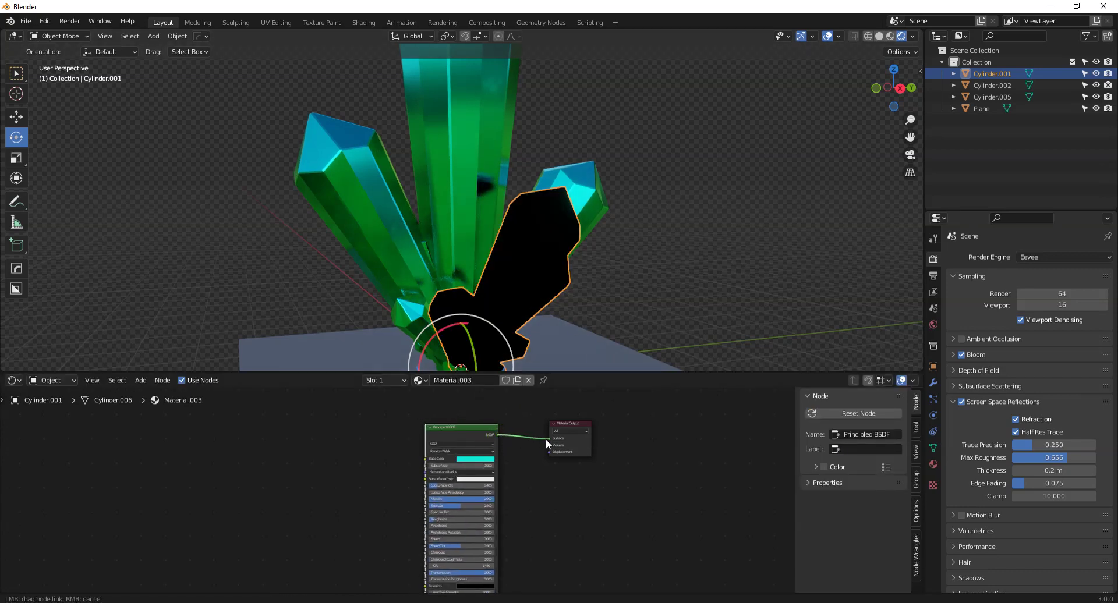
pyautogui.moveTo(546, 440); pyautogui.dragTo(547, 439)
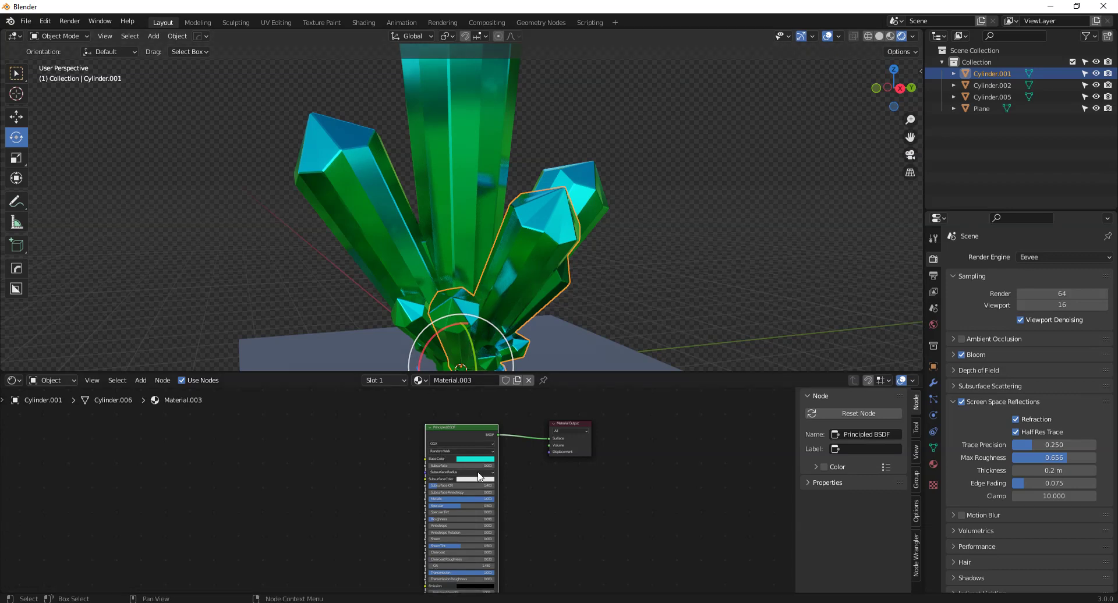
# Step: Add a ColorRamp node beside the Principled BSDF in the Cylinder.001 material
pyautogui.moveTo(351, 475); pyautogui.dragTo(394, 474, button='middle')
pyautogui.moveTo(461, 315); pyautogui.dragTo(463, 306, button='middle')
pyautogui.scroll(1, 411, 473)
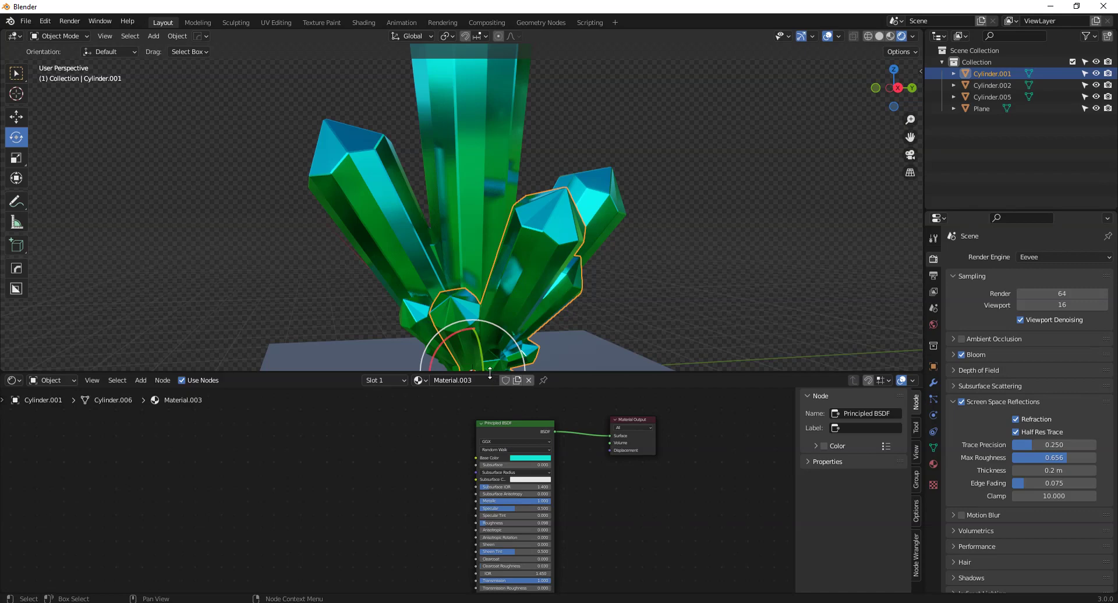
pyautogui.moveTo(490, 374); pyautogui.dragTo(491, 355)
pyautogui.scroll(-2, 498, 309)
pyautogui.moveTo(491, 282); pyautogui.dragTo(481, 314, button='middle')
pyautogui.moveTo(472, 417); pyautogui.dragTo(345, 455, button='middle')
pyautogui.scroll(1, 412, 437)
pyautogui.hotkey('shift', 'a')
pyautogui.write('colo')
pyautogui.press('Return')
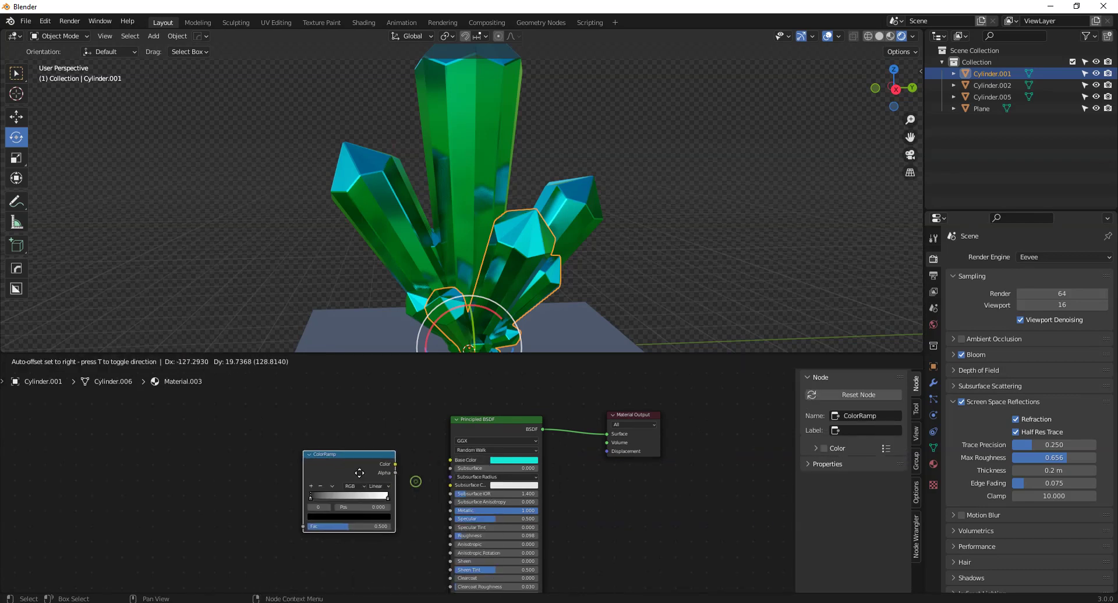
pyautogui.click(337, 474)
# Step: Add a Noise Texture node ahead of the ColorRamp
pyautogui.hotkey('shift', 'a')
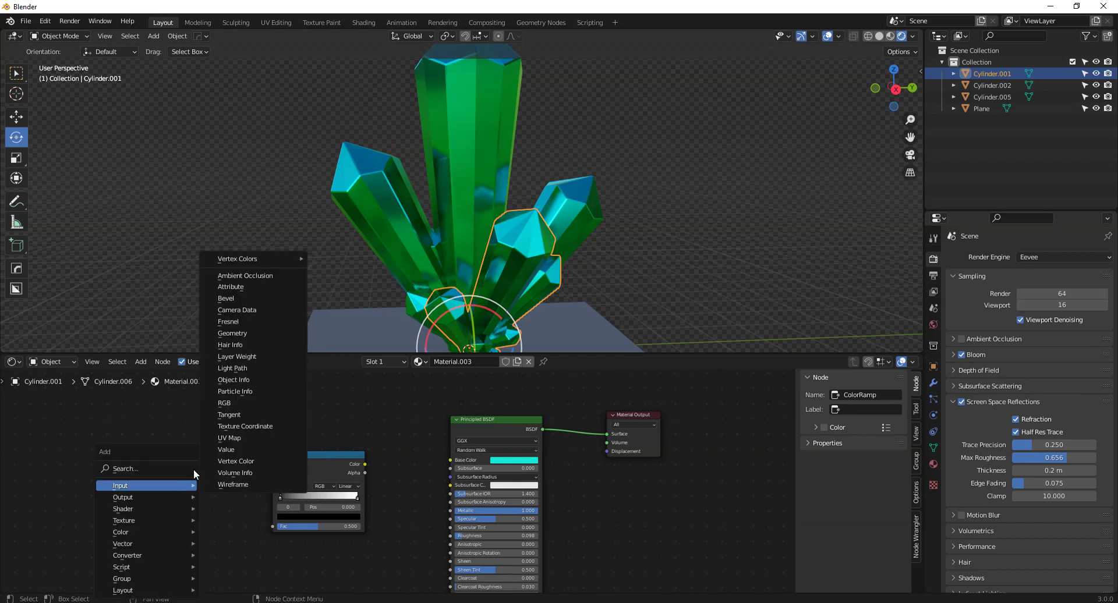
pyautogui.click(192, 476)
pyautogui.write('nou')
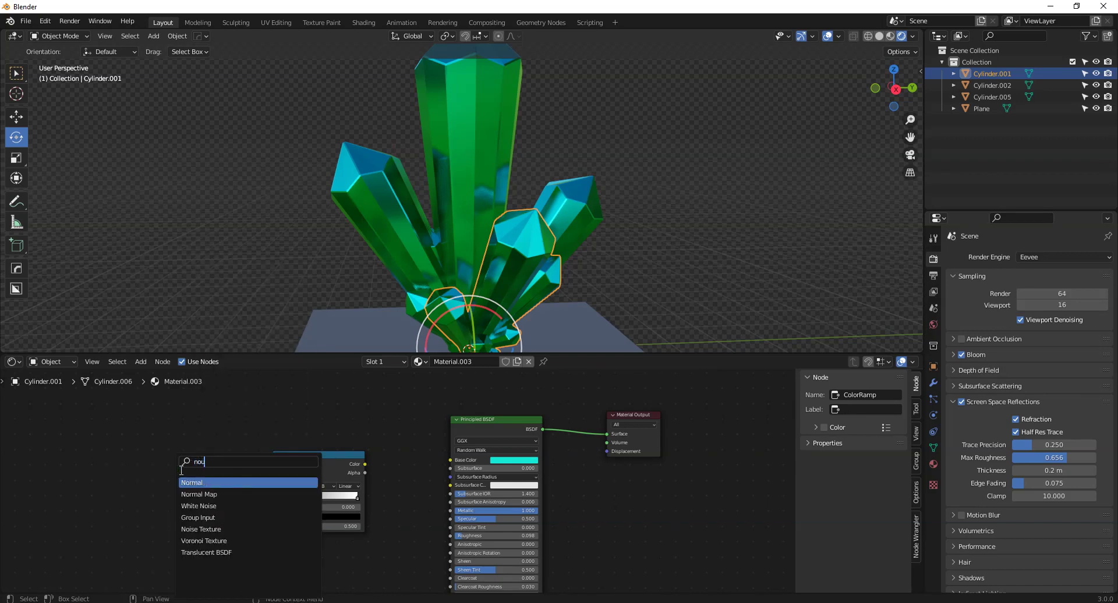
pyautogui.write('o')
pyautogui.press('BackSpace')
pyautogui.write('is')
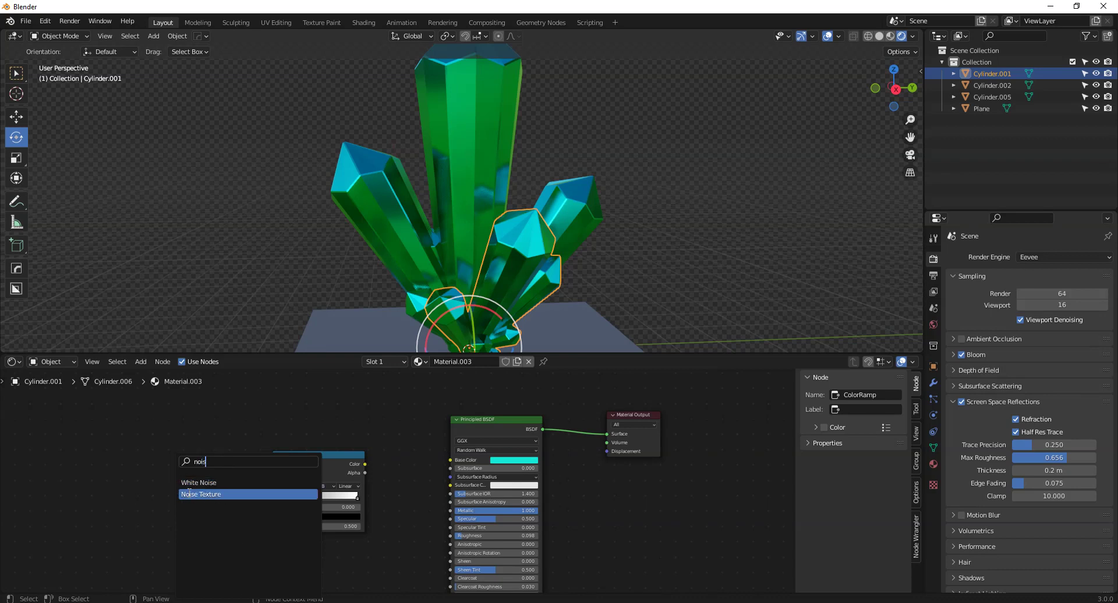
pyautogui.click(201, 495)
pyautogui.click(192, 495)
# Step: Connect the ColorRamp's Color to the shader's Base Color and the Noise Texture's Fac to the ColorRamp's Fac
pyautogui.scroll(3, 215, 502)
pyautogui.moveTo(346, 460); pyautogui.dragTo(476, 450)
pyautogui.moveTo(201, 428); pyautogui.dragTo(312, 442, button='middle')
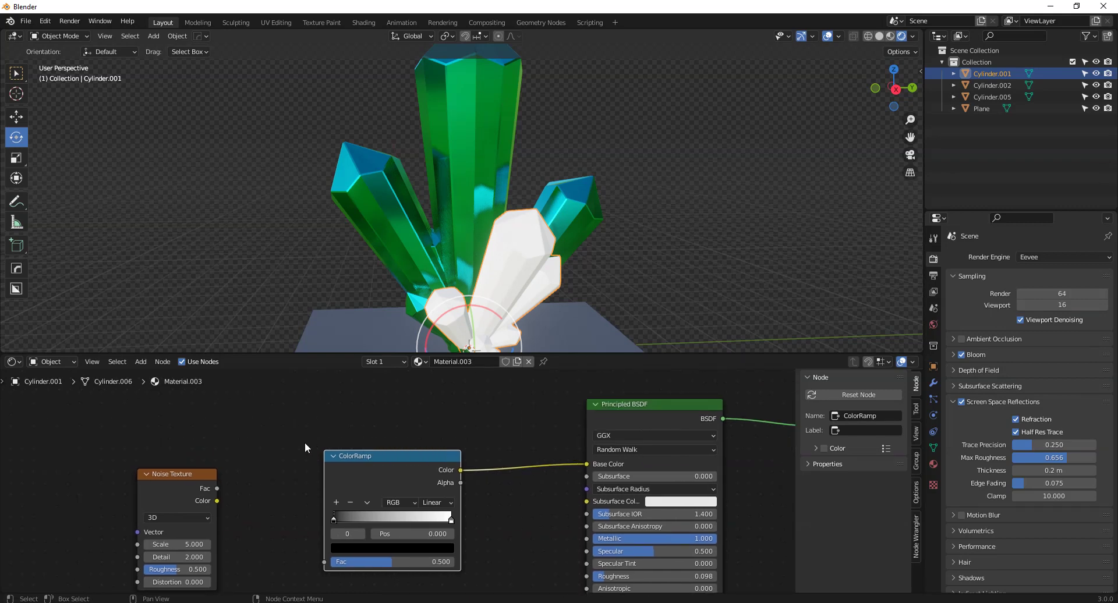
pyautogui.moveTo(211, 491); pyautogui.dragTo(324, 561)
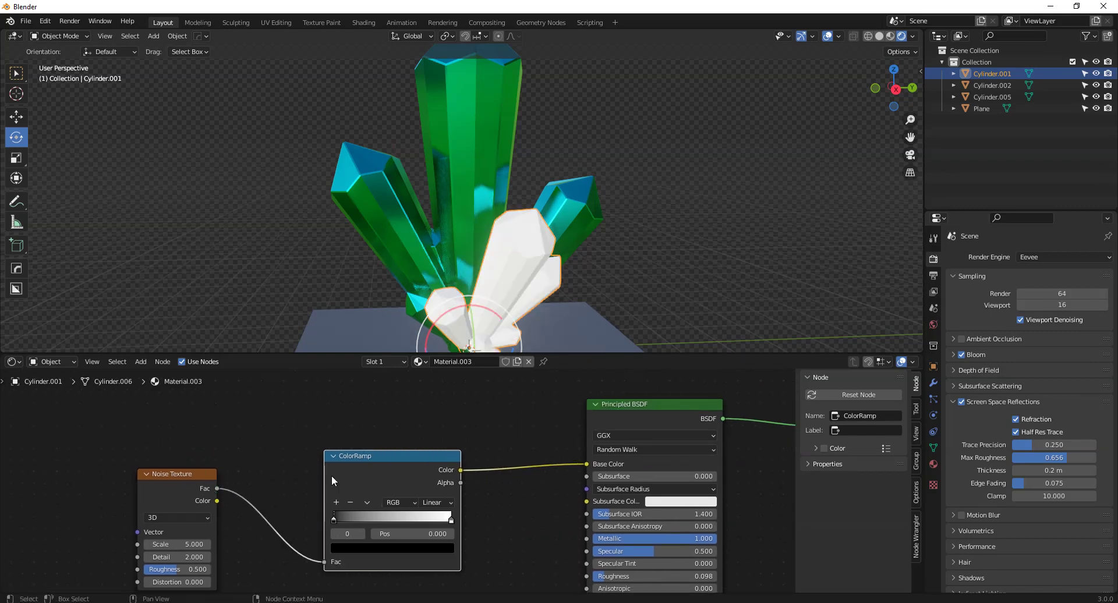
pyautogui.moveTo(352, 479); pyautogui.dragTo(339, 456, button='middle')
# Step: Change the ColorRamp's black stop to bright red with hue 0.006, saturation 0.979 and value 1.000
pyautogui.moveTo(559, 265); pyautogui.dragTo(589, 262, button='middle')
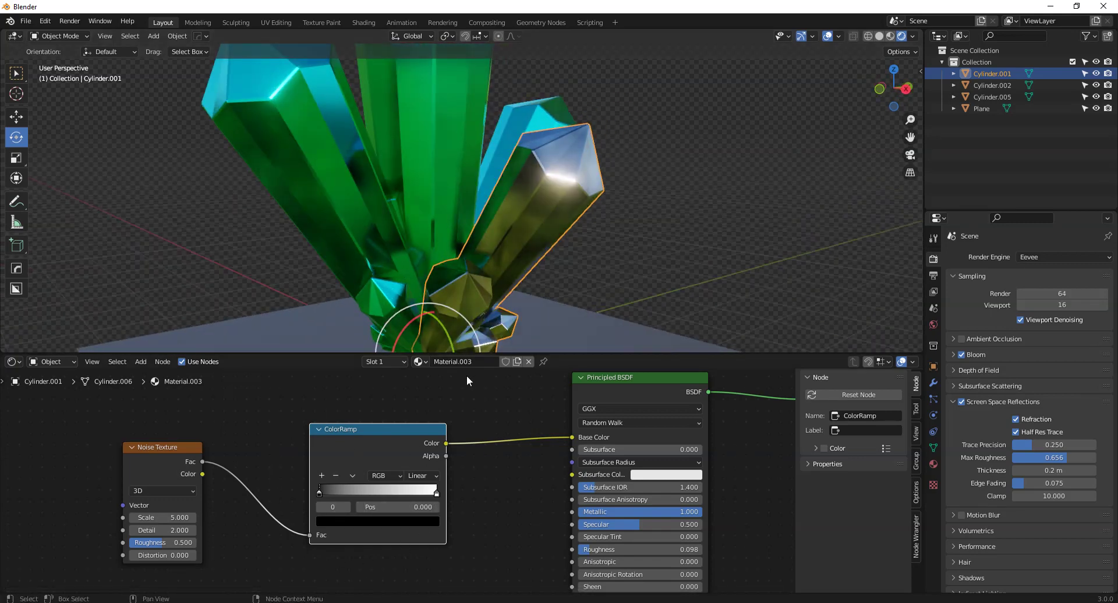
pyautogui.click(378, 521)
pyautogui.moveTo(413, 436); pyautogui.dragTo(414, 360)
pyautogui.moveTo(376, 409); pyautogui.dragTo(359, 435)
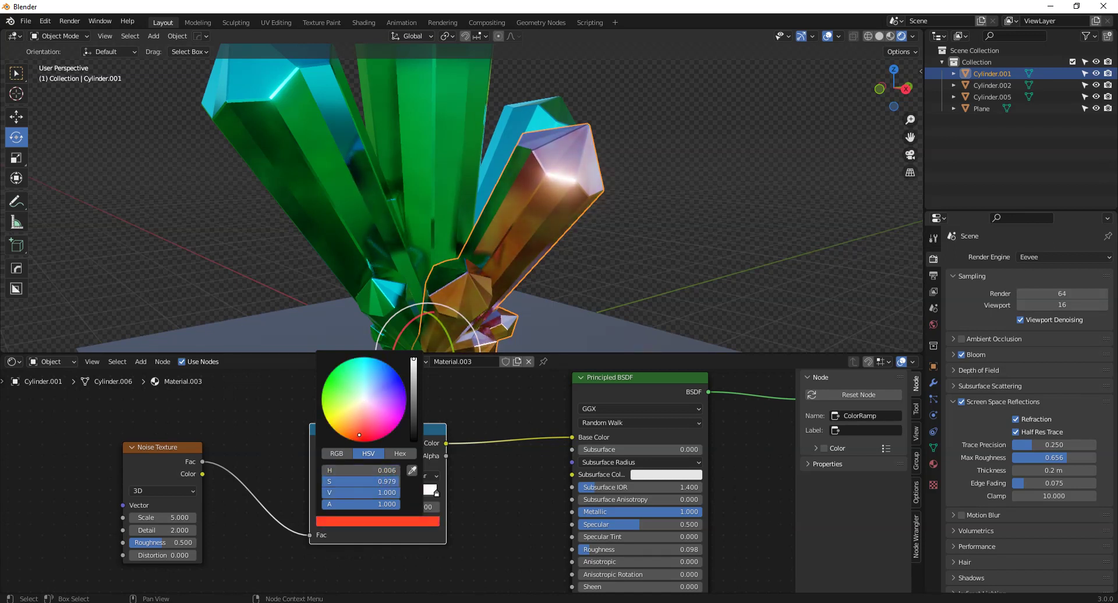
pyautogui.moveTo(510, 541); pyautogui.dragTo(499, 536, button='middle')
pyautogui.moveTo(501, 314); pyautogui.dragTo(477, 271, button='middle')
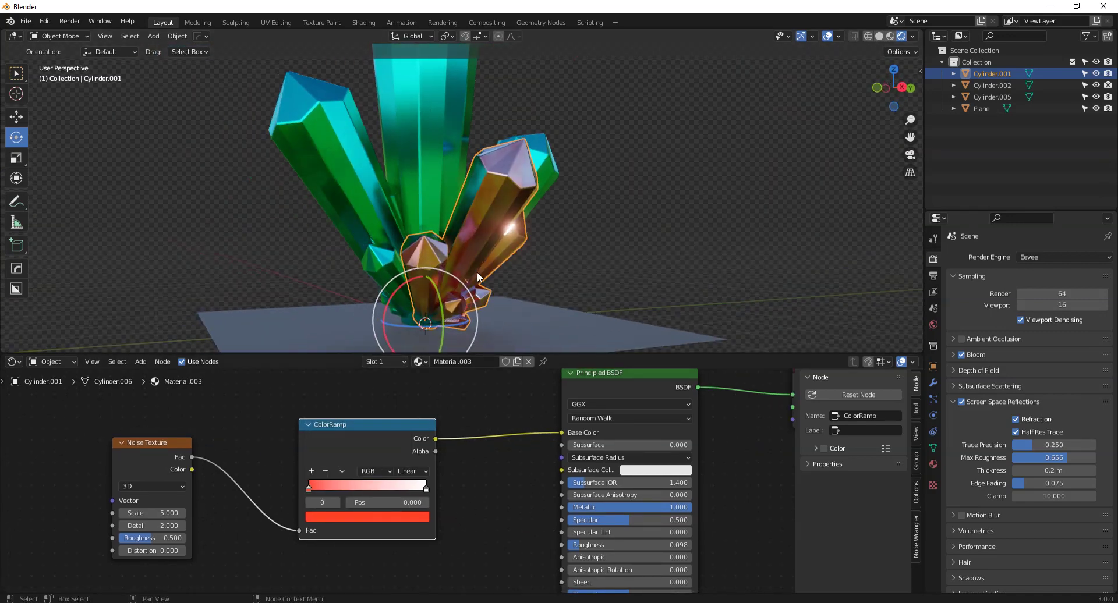
# Step: Move the ColorRamp's red stop to position 0.536 and add another stop between it and the white one
pyautogui.scroll(2, 347, 494)
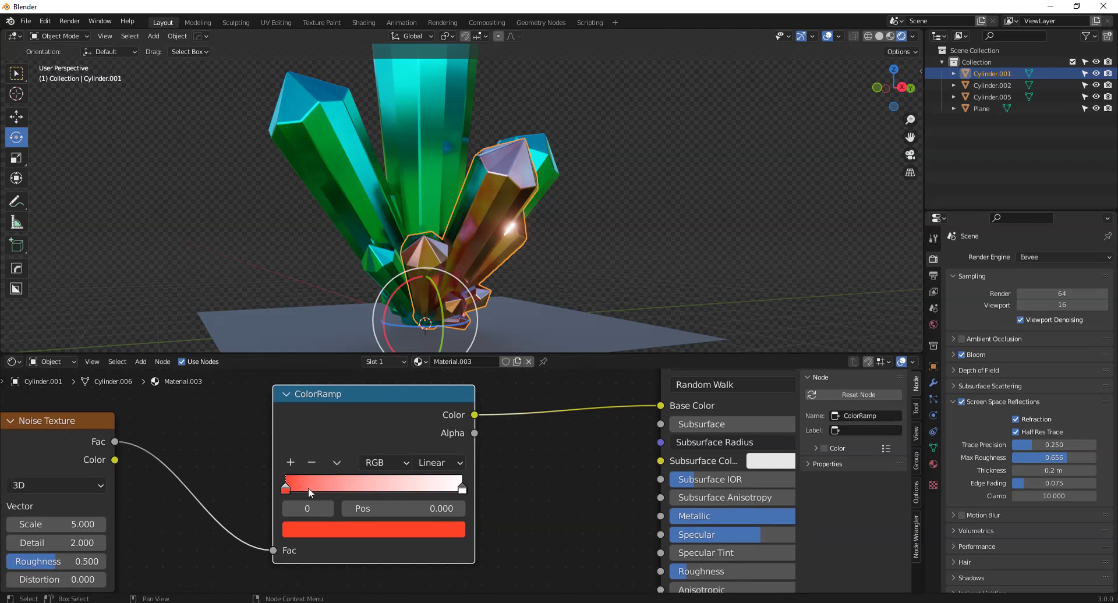
pyautogui.moveTo(291, 488); pyautogui.dragTo(382, 497)
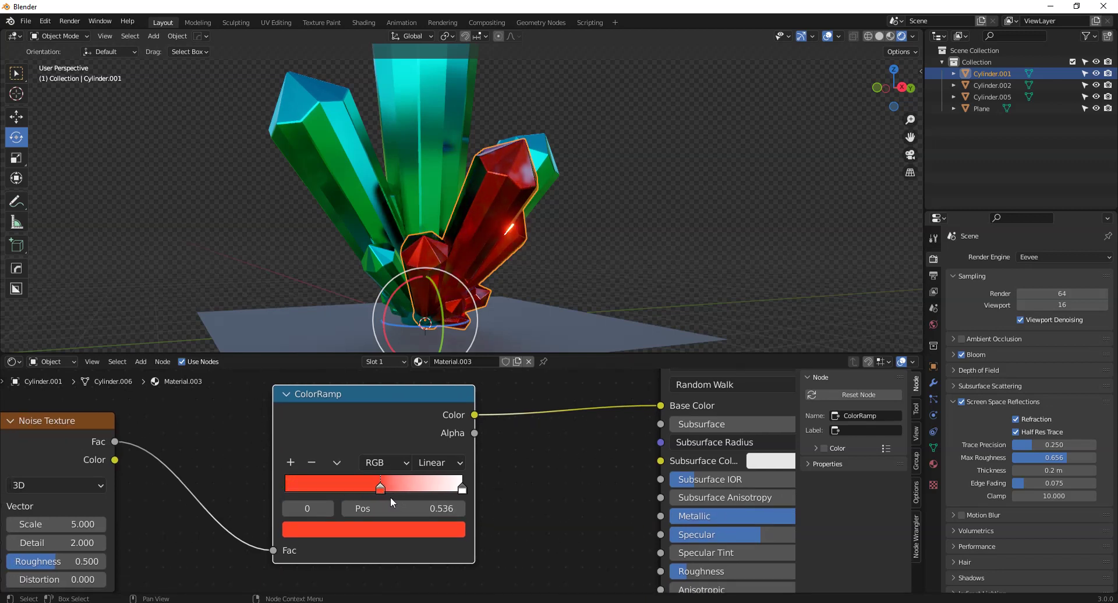
pyautogui.click(291, 464)
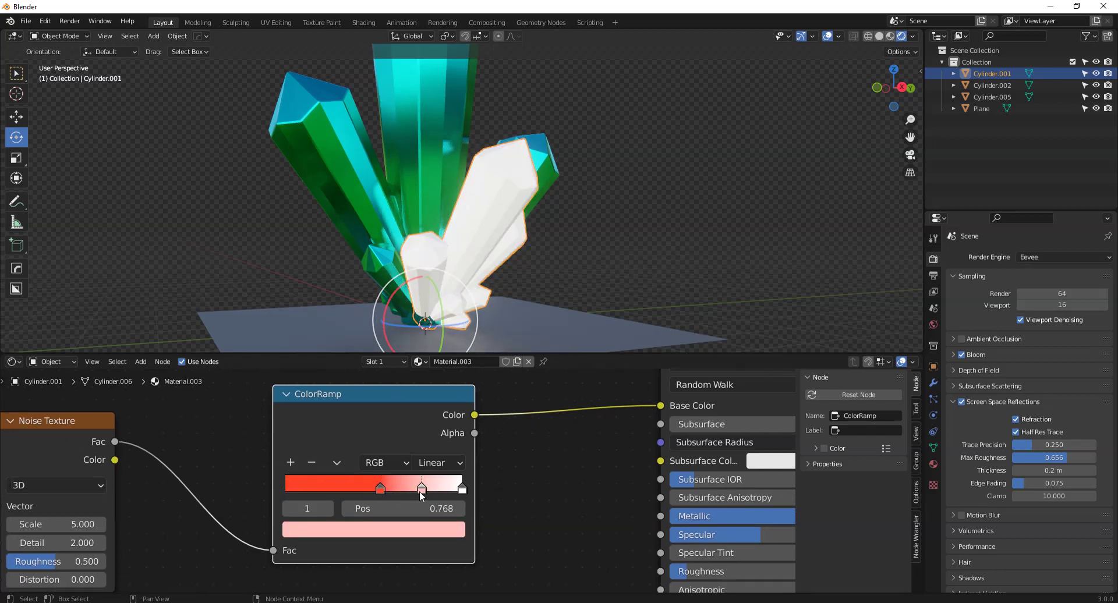
# Step: Move the newly added ColorRamp stop ahead of the red one to position 0.364 and colour it bright blue
pyautogui.press('g')
pyautogui.click(382, 493)
pyautogui.moveTo(375, 488); pyautogui.dragTo(310, 486)
pyautogui.click(319, 523)
pyautogui.hotkey('ctrl', 'v')
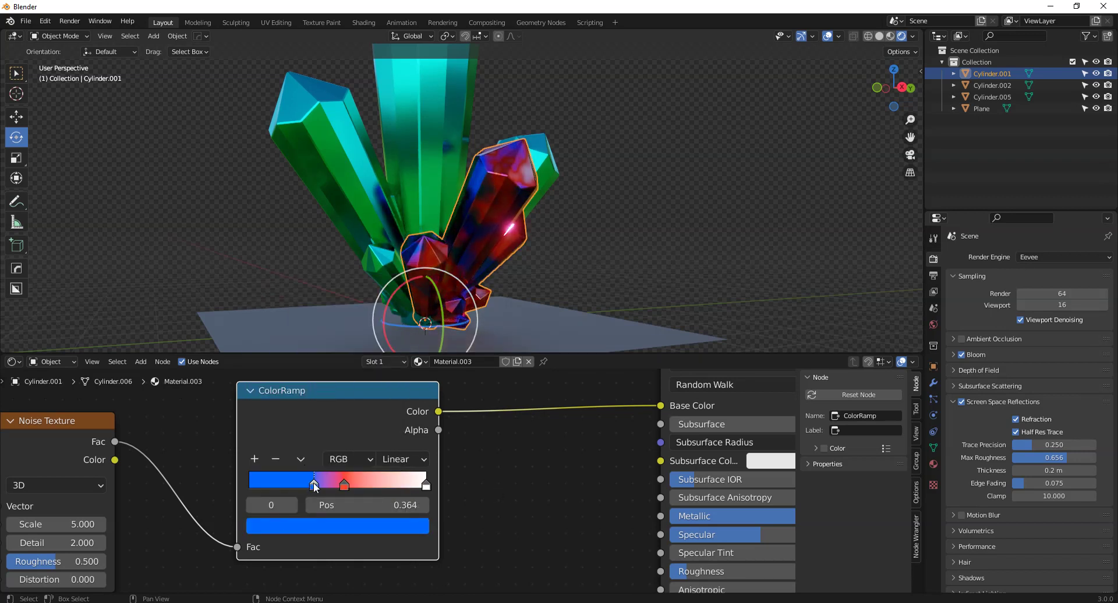
# Step: Space the ColorRamp's red stop to about 0.72 and blue stop to 0.514, adding another stop before the blue one
pyautogui.moveTo(346, 483); pyautogui.dragTo(378, 482)
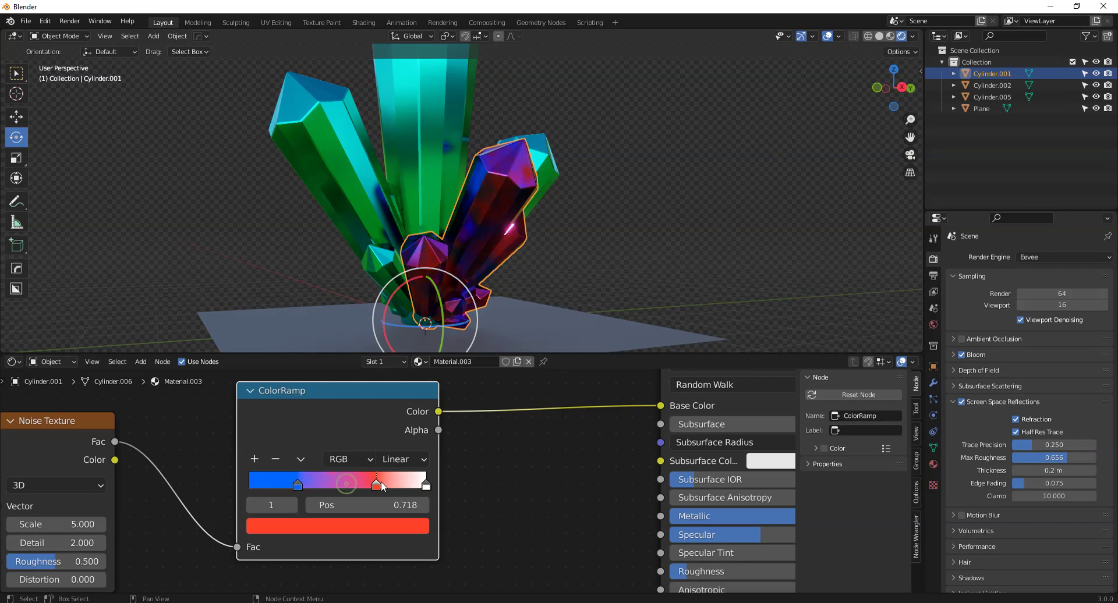
pyautogui.click(300, 486)
pyautogui.moveTo(302, 487); pyautogui.dragTo(324, 485)
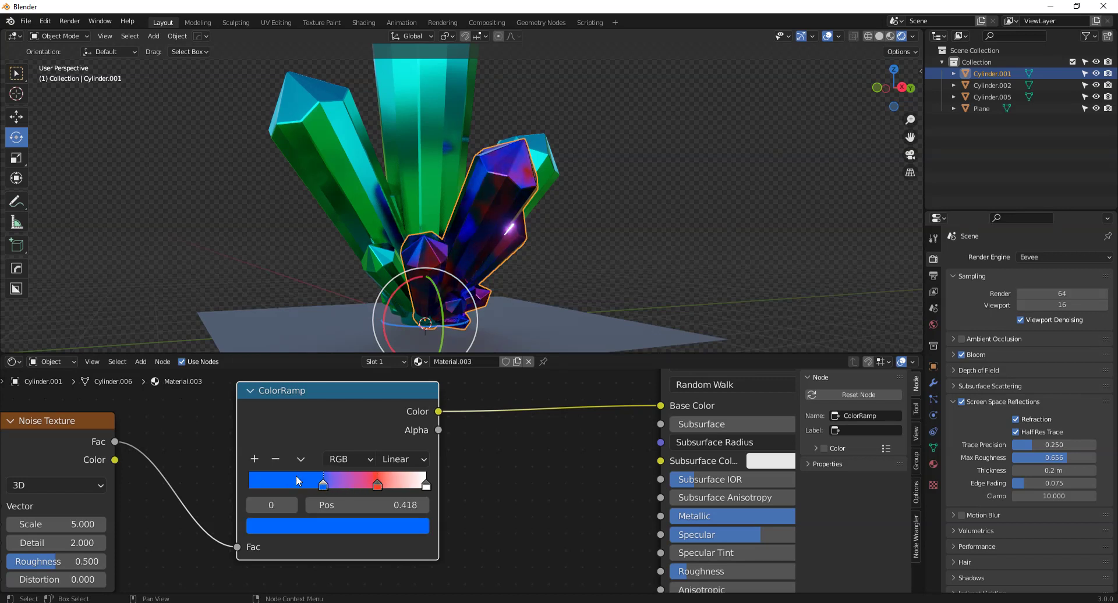
pyautogui.click(253, 461)
pyautogui.moveTo(352, 487)
pyautogui.mouseDown()
pyautogui.moveTo(294, 487)
pyautogui.moveTo(343, 489)
pyautogui.mouseUp()
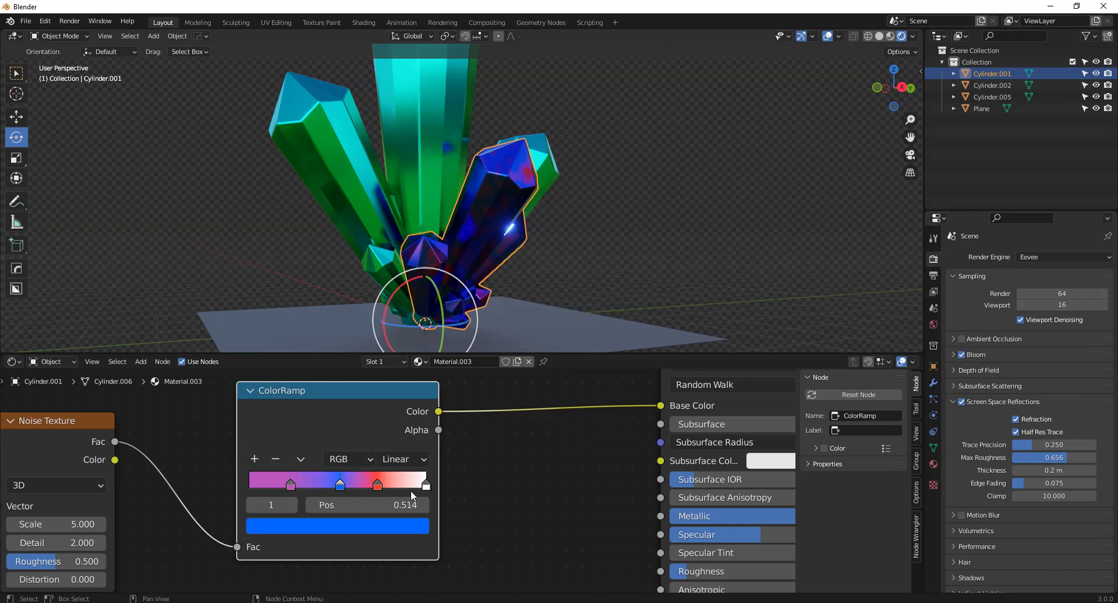
# Step: Recolour the ColorRamp's blue stop bright purple and move it to position 0.627
pyautogui.click(354, 524)
pyautogui.click(311, 353)
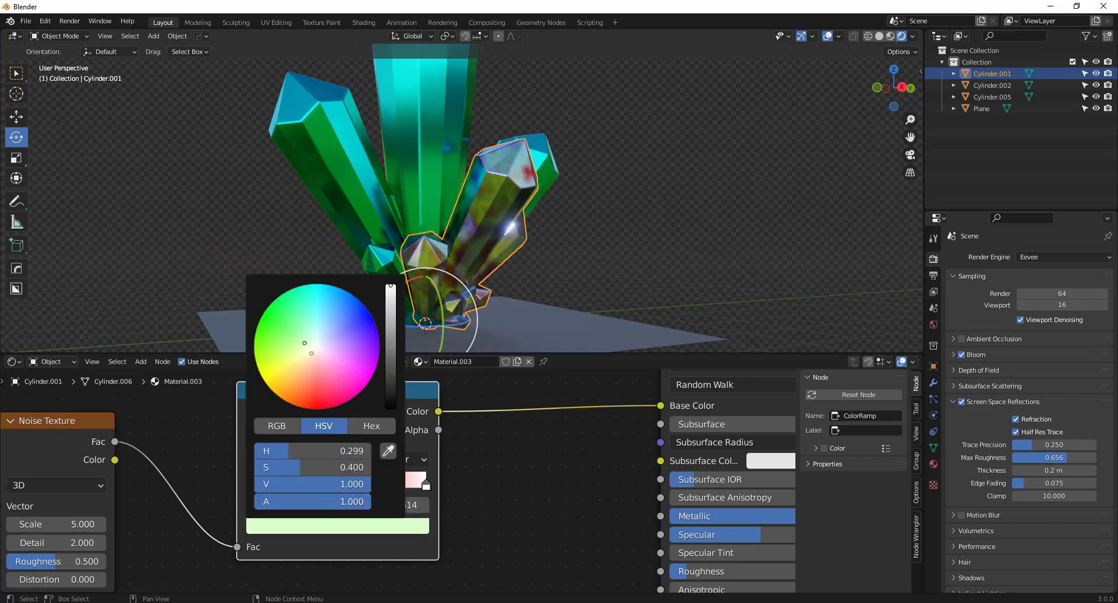
pyautogui.click(317, 380)
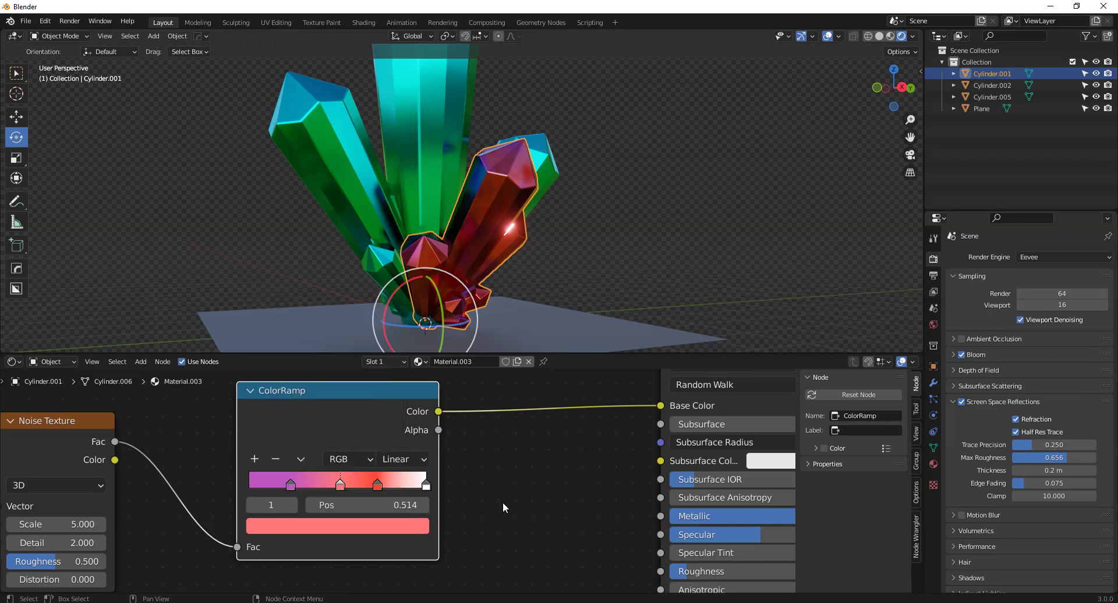
pyautogui.click(348, 524)
pyautogui.click(358, 332)
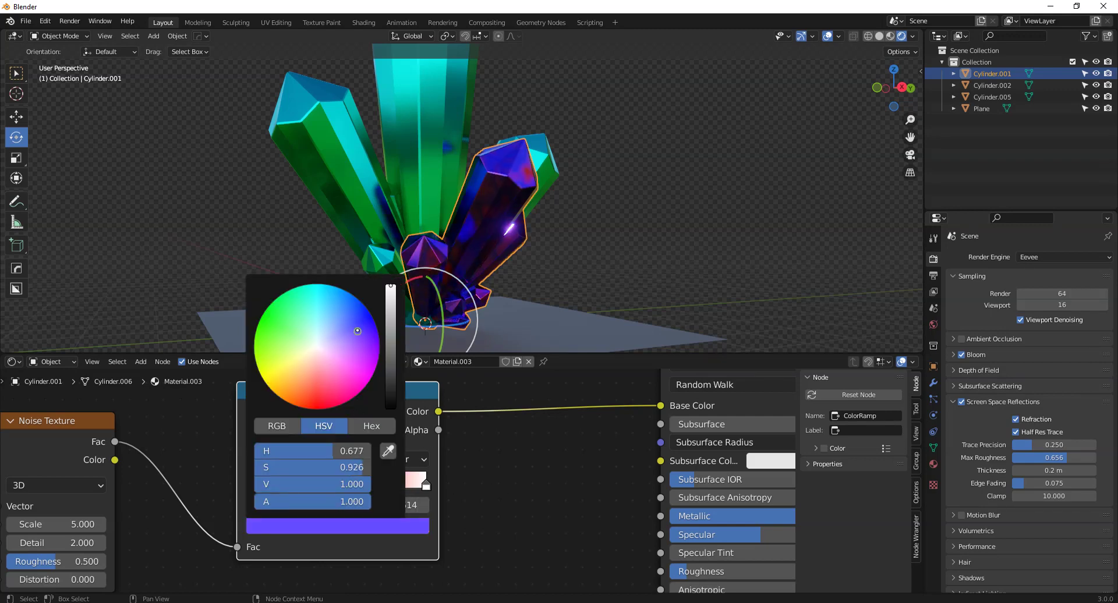
pyautogui.moveTo(466, 221); pyautogui.dragTo(507, 251, button='middle')
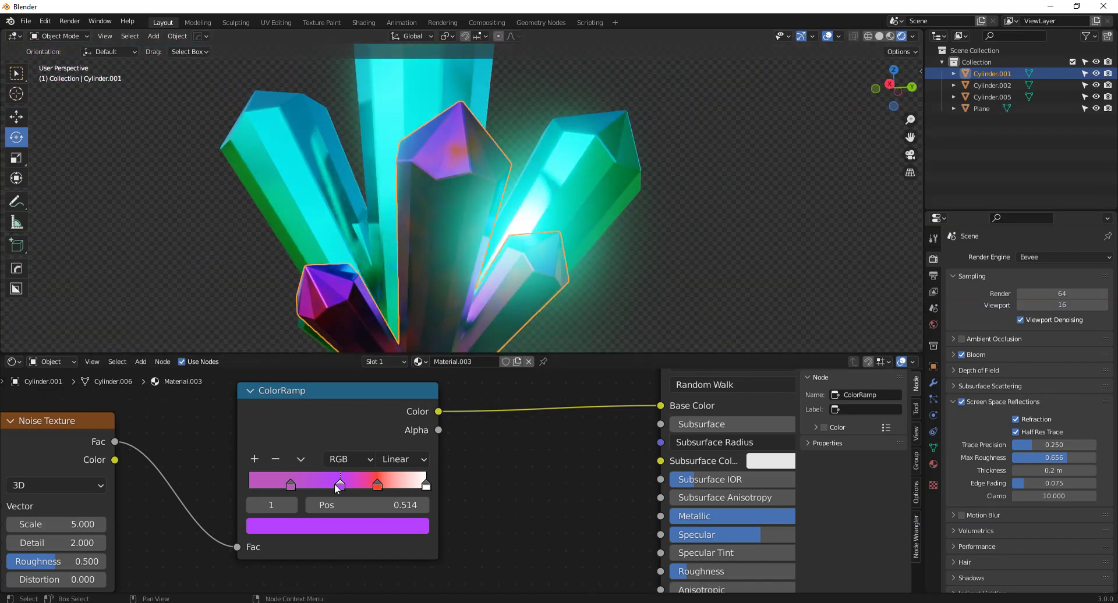
pyautogui.scroll(-2, 357, 484)
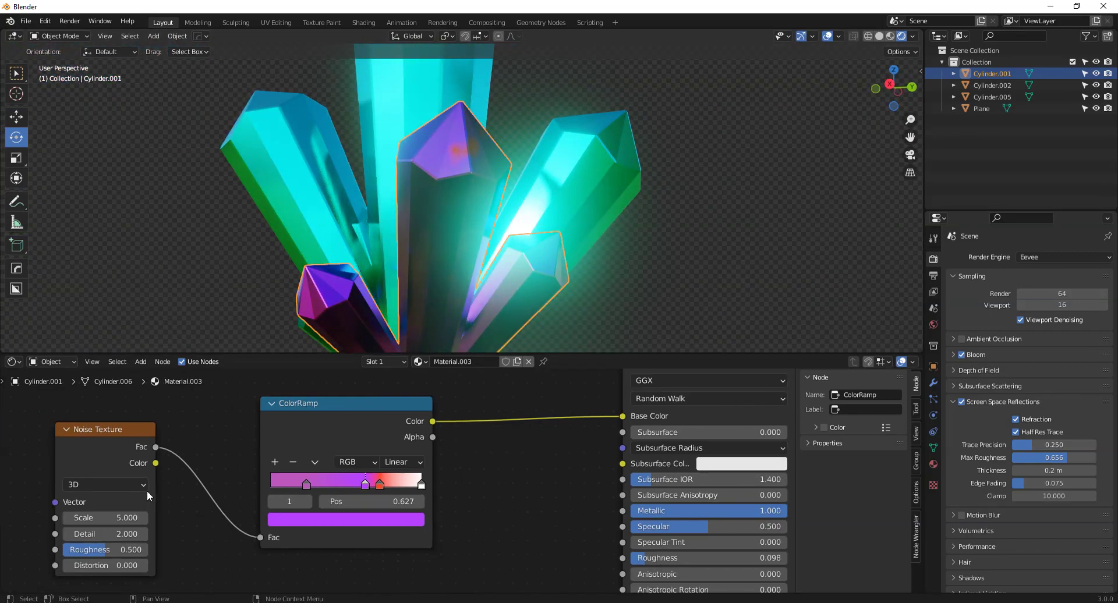
# Step: Set the Noise Texture's Scale to -25.800 and its Detail to 0.000
pyautogui.moveTo(121, 519); pyautogui.dragTo(220, 520, button='middle')
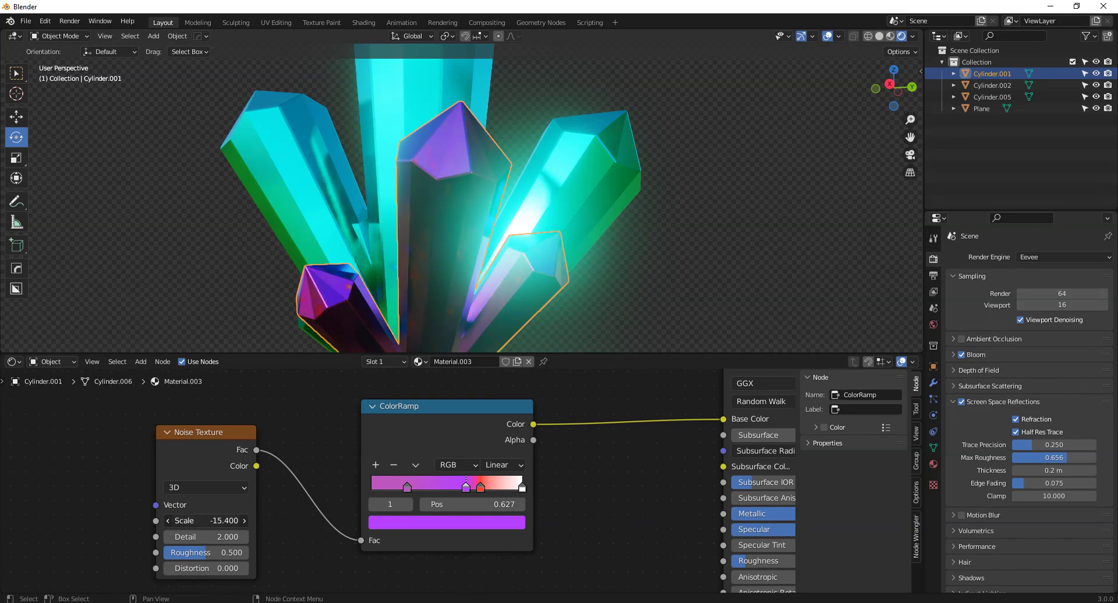
pyautogui.moveTo(203, 520); pyautogui.dragTo(192, 520)
pyautogui.moveTo(547, 221); pyautogui.dragTo(489, 204, button='middle')
pyautogui.moveTo(191, 535); pyautogui.dragTo(193, 535)
pyautogui.moveTo(501, 174); pyautogui.dragTo(326, 338, button='middle')
pyautogui.moveTo(198, 520); pyautogui.dragTo(198, 519)
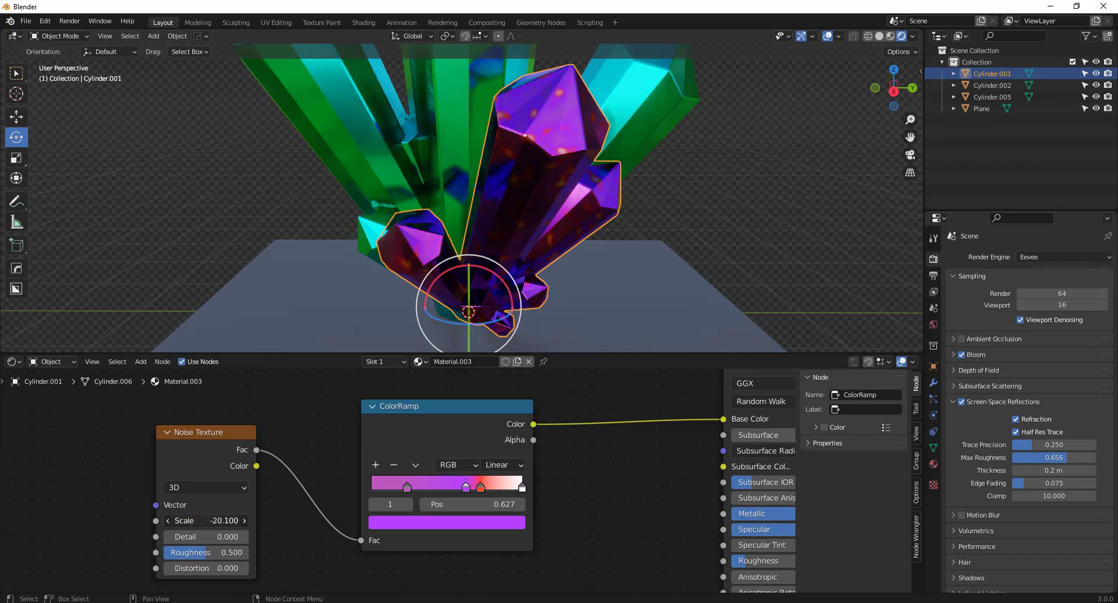
pyautogui.moveTo(198, 520); pyautogui.dragTo(202, 520)
pyautogui.moveTo(443, 245); pyautogui.dragTo(549, 362, button='middle')
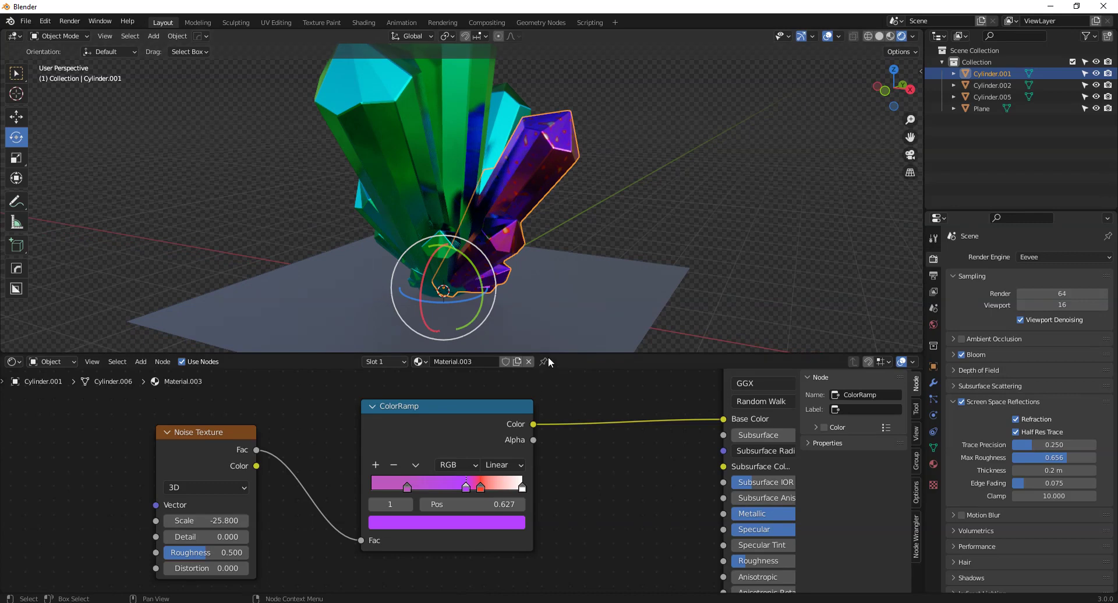
# Step: Enlarge the 3D viewport by shrinking the node editor and deselect all objects
pyautogui.moveTo(559, 354); pyautogui.dragTo(559, 401)
pyautogui.moveTo(478, 223); pyautogui.dragTo(534, 345, button='middle')
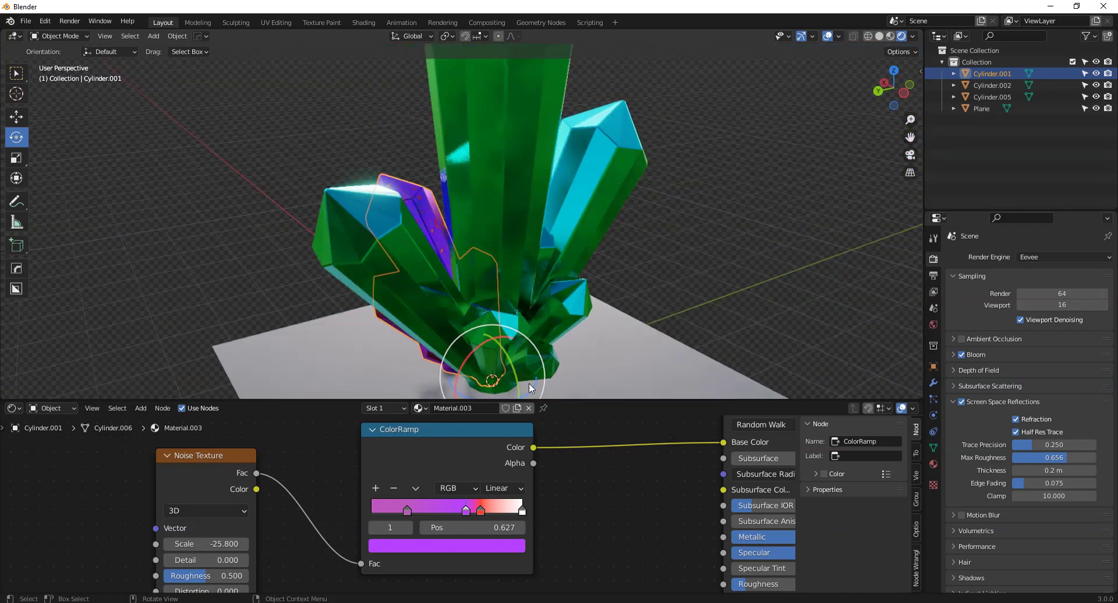
pyautogui.scroll(-2, 558, 452)
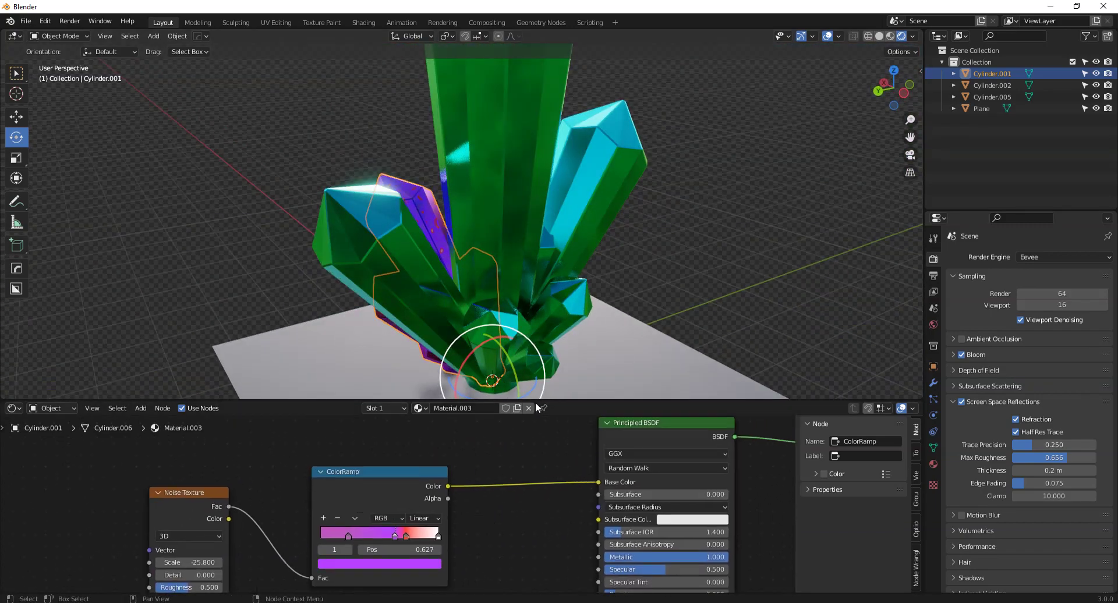
pyautogui.scroll(-3, 524, 280)
pyautogui.moveTo(525, 279); pyautogui.dragTo(509, 313, button='middle')
pyautogui.scroll(3, 526, 283)
pyautogui.hotkey('alt', 'a')
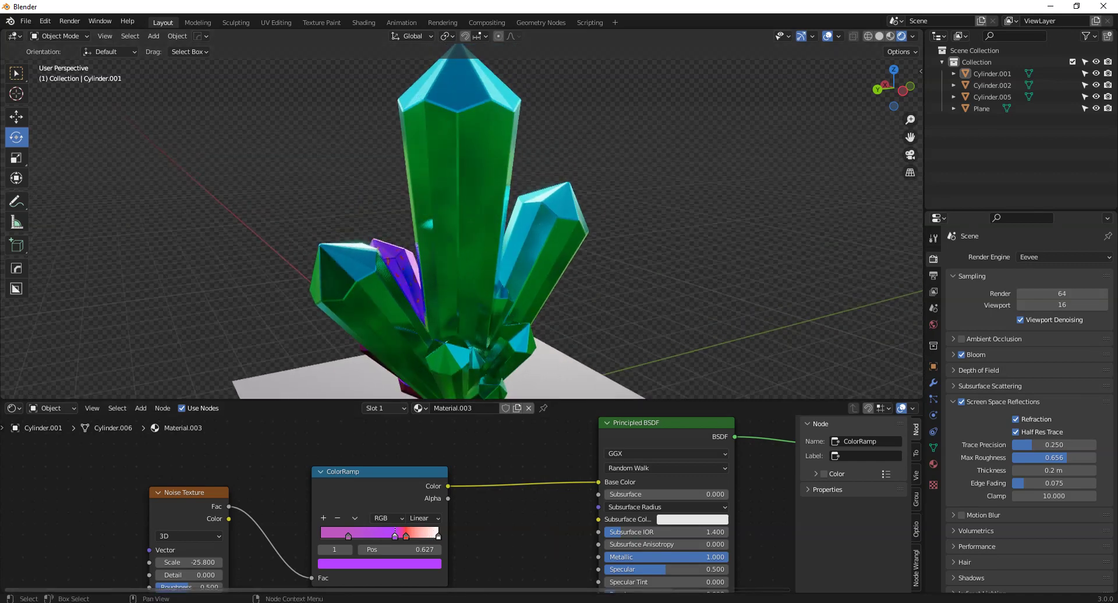